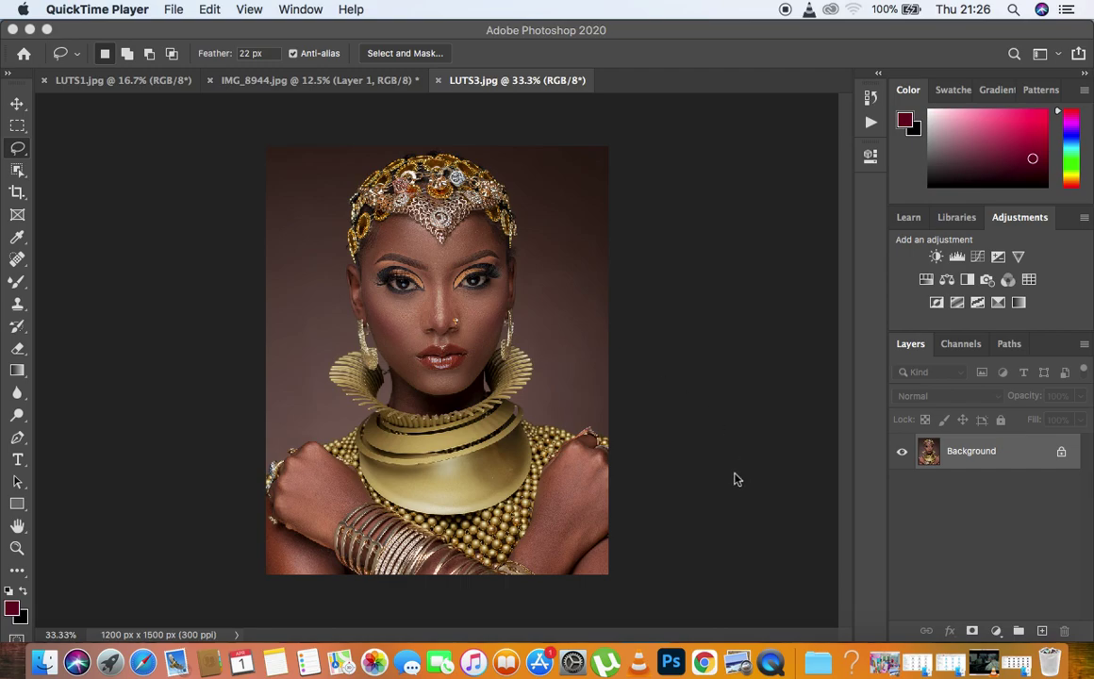
# Add a Color Lookup 1 layer above the portrait and browse its 3DLUT list without choosing
pyautogui.click(996, 631)
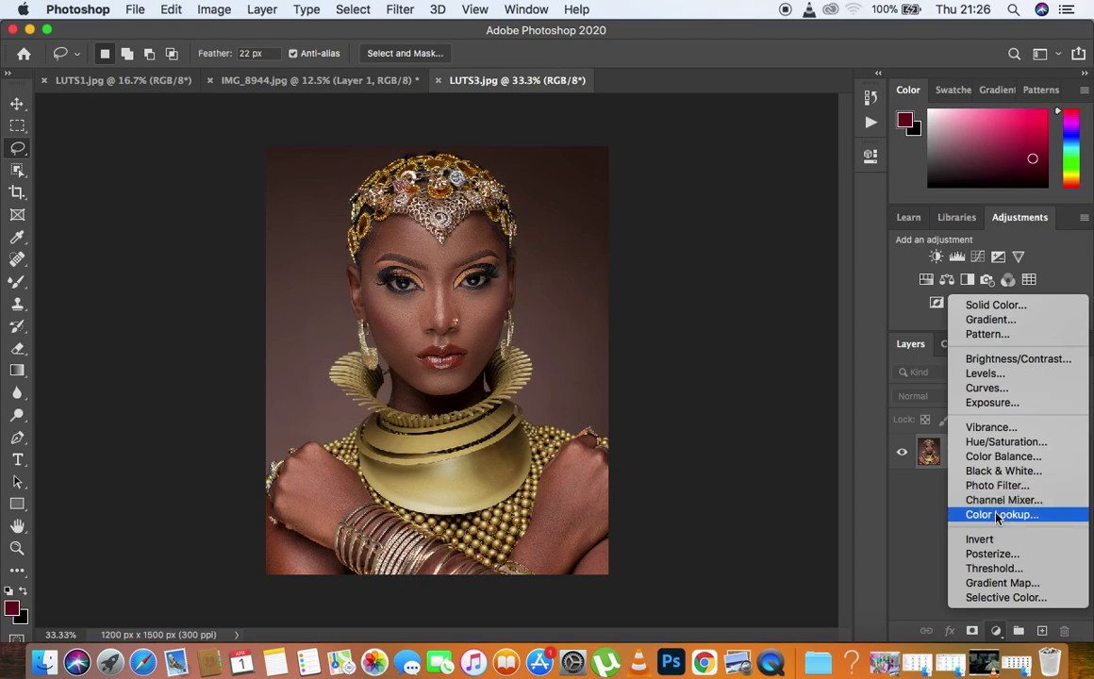
pyautogui.click(995, 514)
pyautogui.click(760, 206)
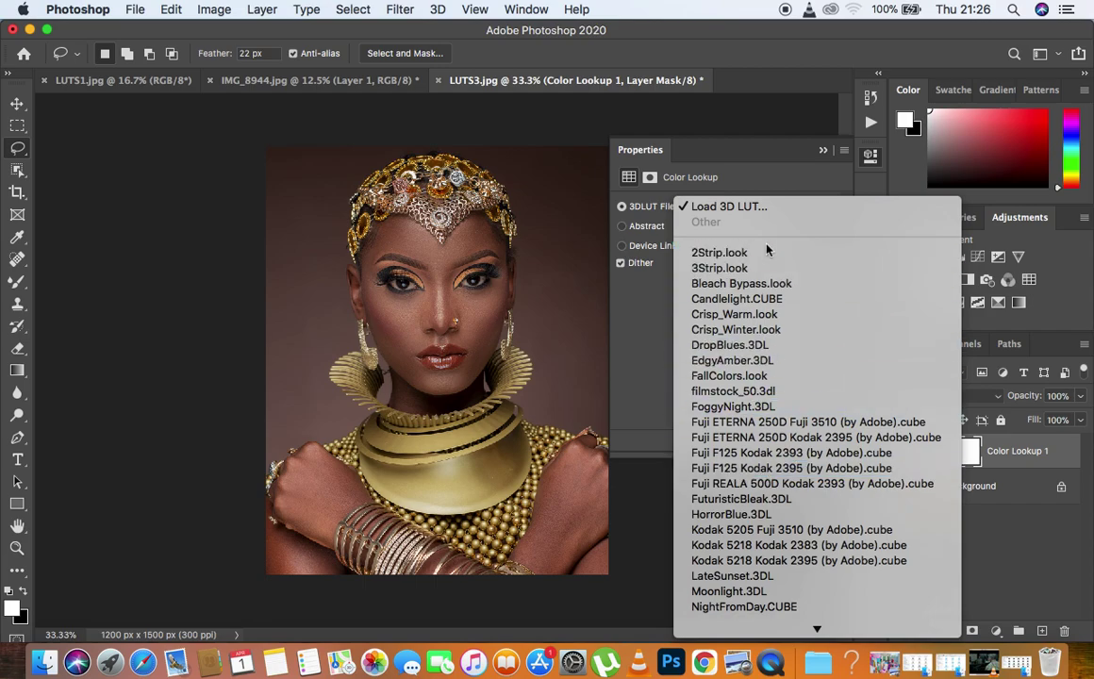
pyautogui.click(739, 149)
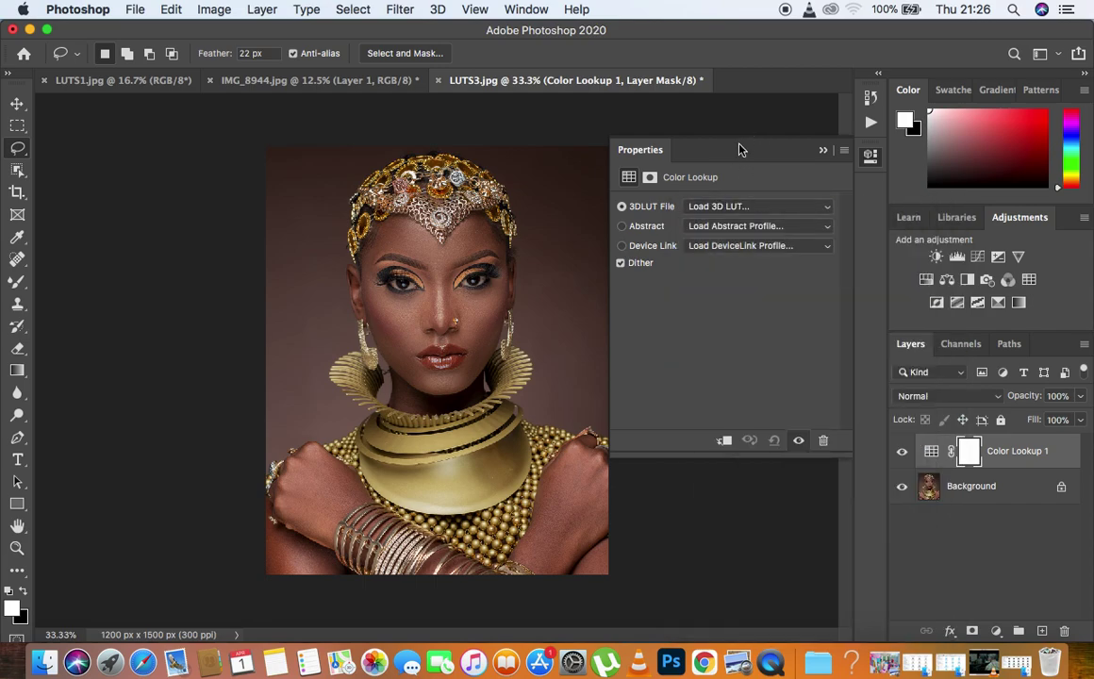
# Delete the Color Lookup 1 layer and quit Photoshop, discarding changes to LUTS3 and IMG_8944
pyautogui.doubleClick(745, 141)
pyautogui.moveTo(1009, 453); pyautogui.dragTo(1062, 631)
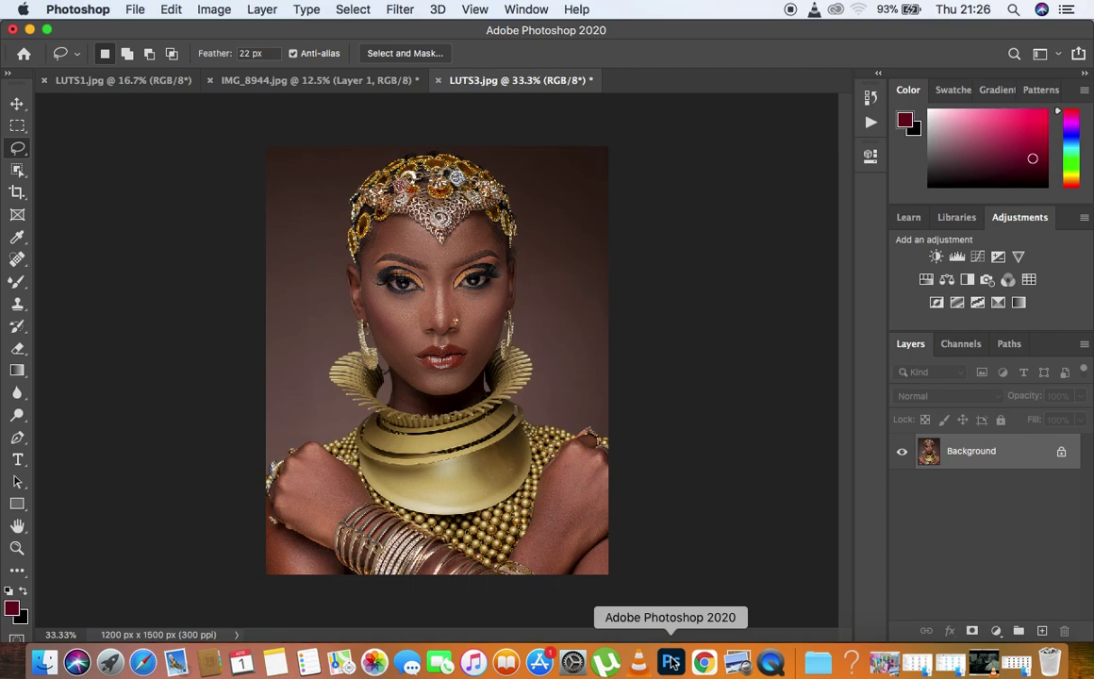
pyautogui.rightClick(671, 663)
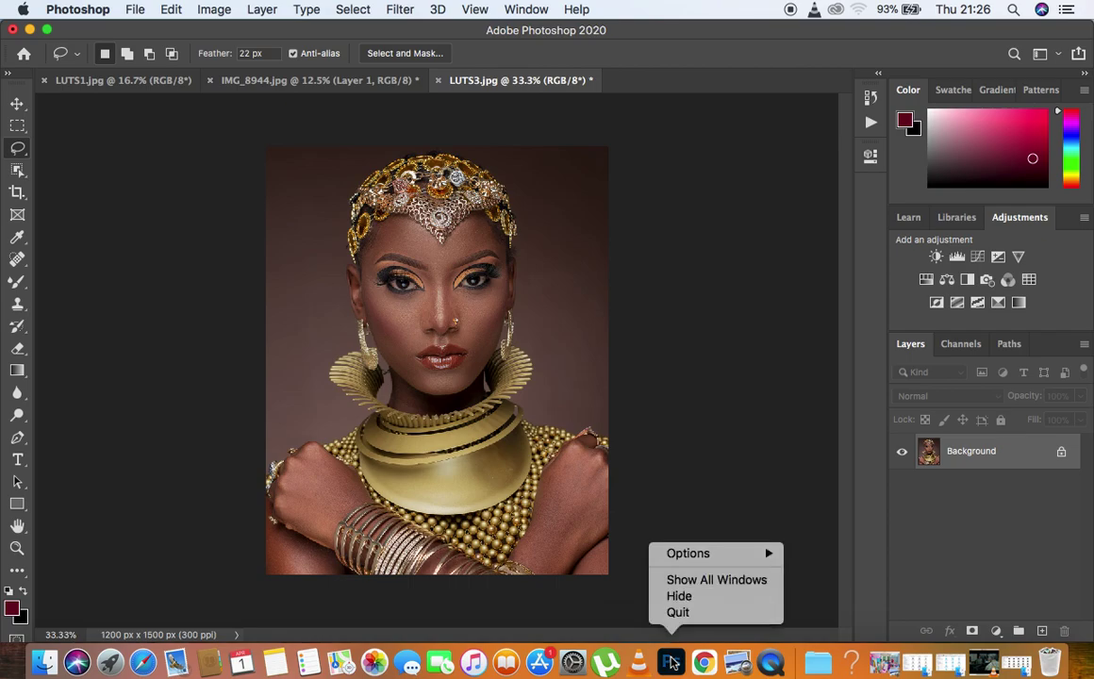
pyautogui.click(671, 617)
pyautogui.click(488, 250)
pyautogui.click(488, 249)
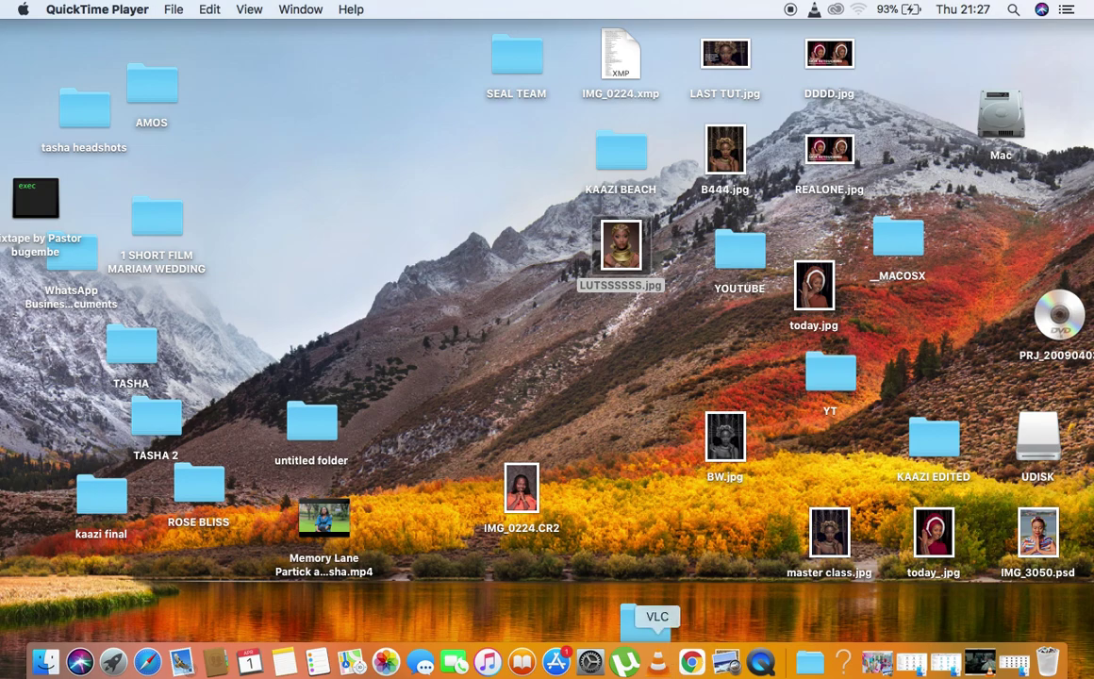
# Navigate in Finder to Applications > Adobe Photoshop 2020 > Presets > 3DLUTs
pyautogui.click(46, 663)
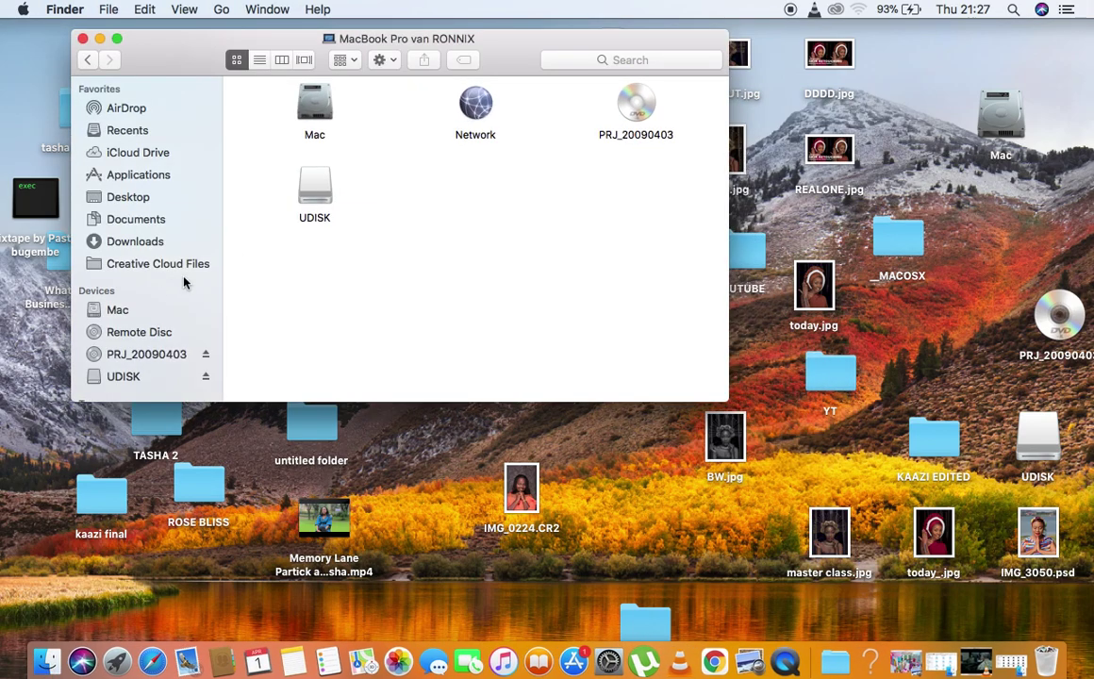
pyautogui.click(137, 175)
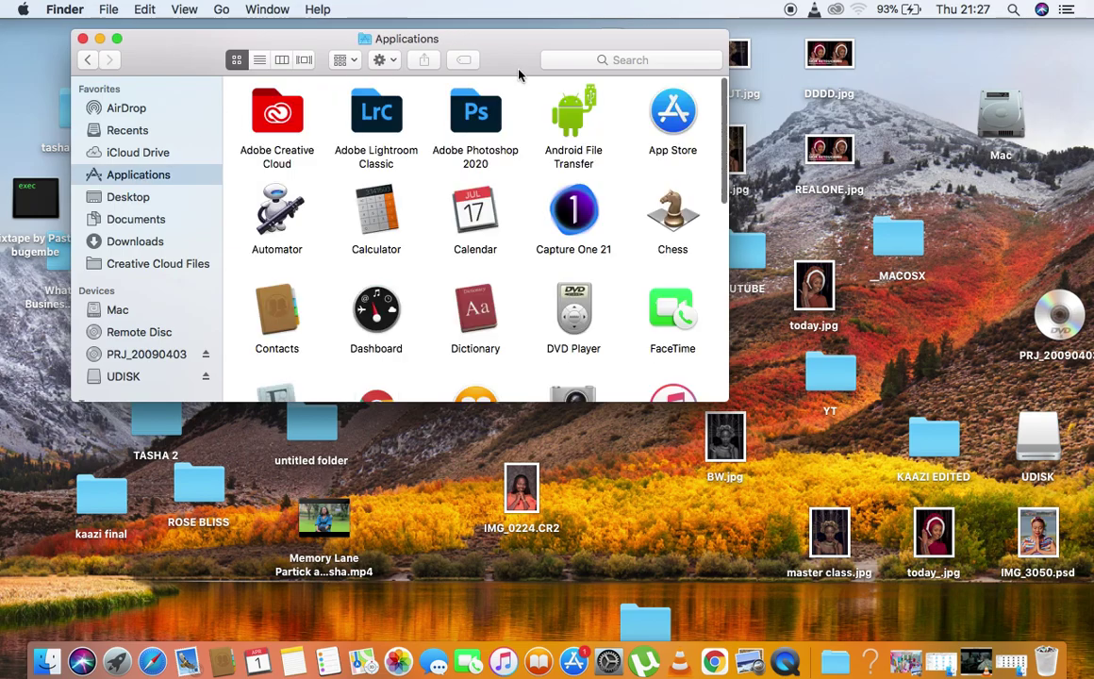
pyautogui.doubleClick(477, 132)
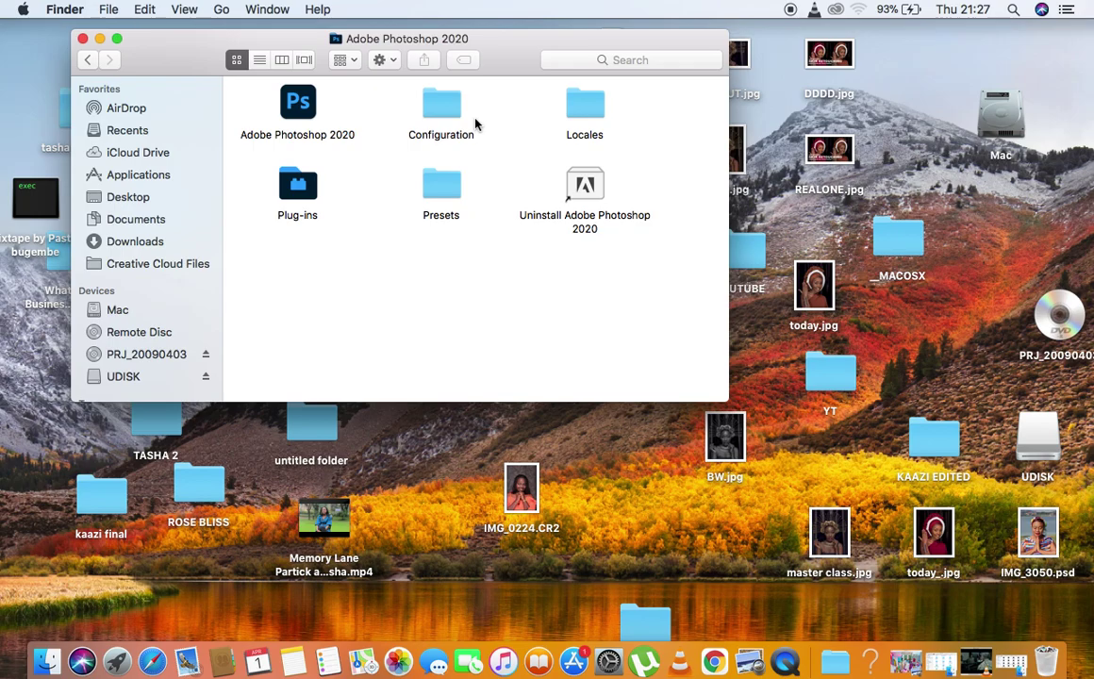
pyautogui.doubleClick(442, 196)
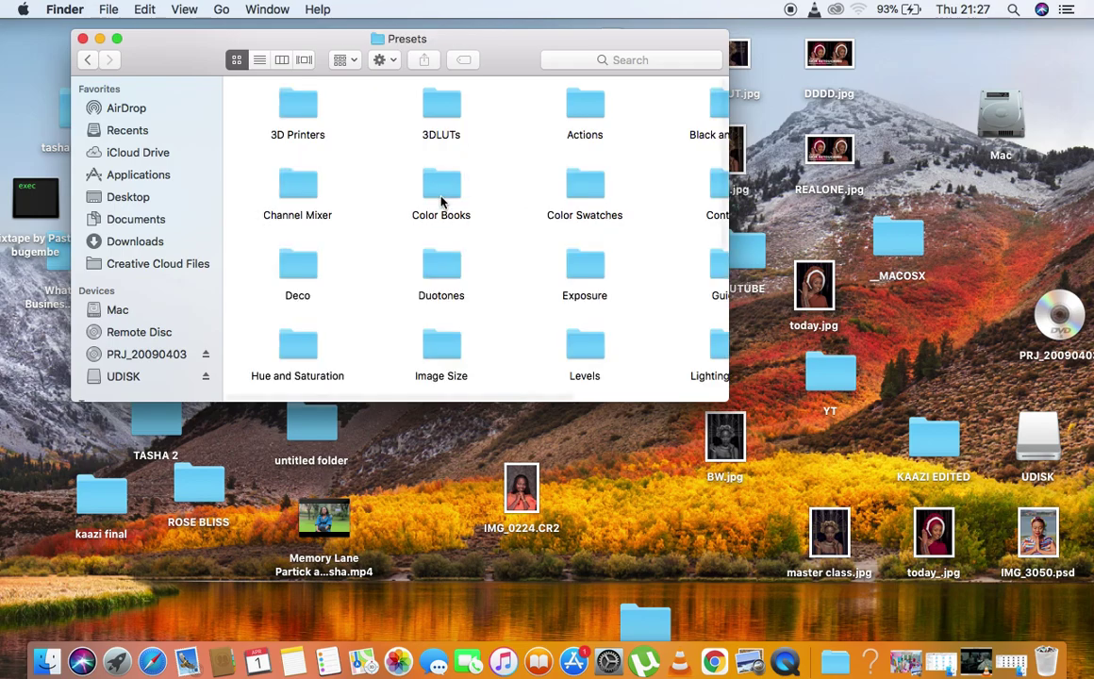
pyautogui.doubleClick(442, 110)
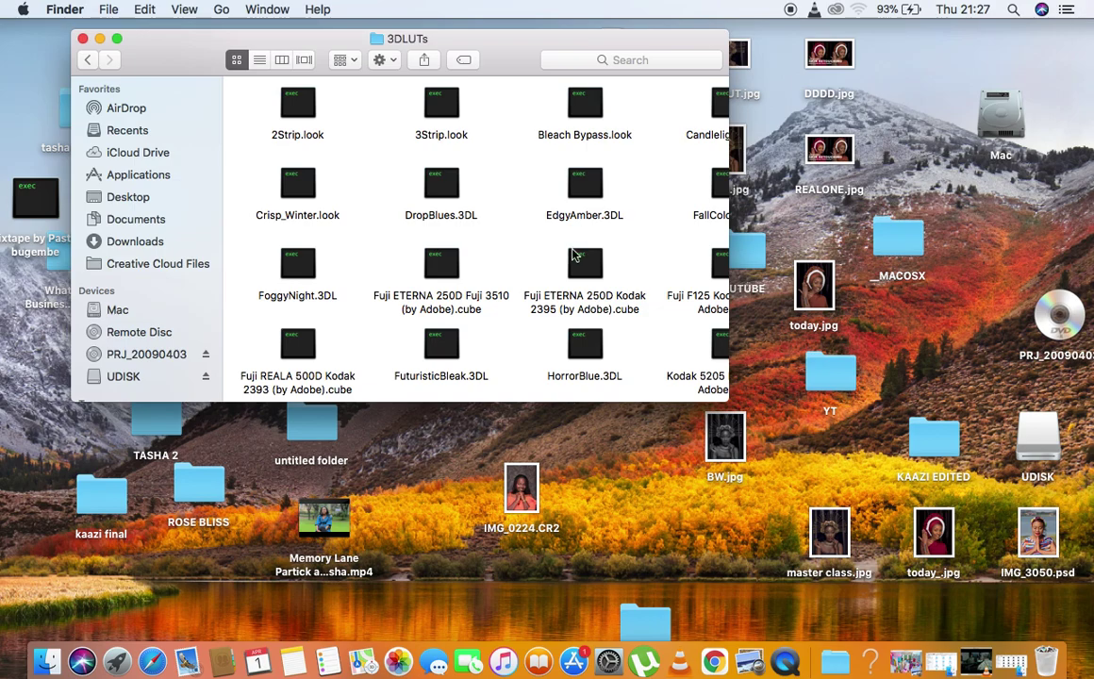
# Look over the LUT files, selecting Fuji ETERNA 250D Kodak 2395 and TensionGreen.3DL
pyautogui.click(584, 272)
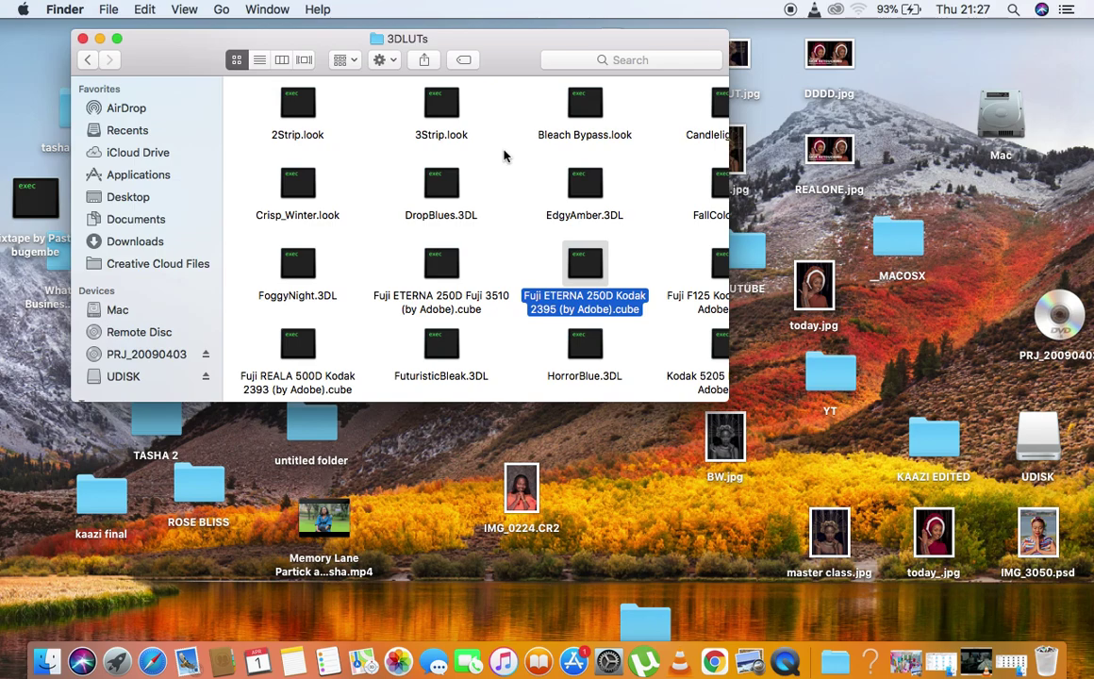
pyautogui.scroll(-3, 513, 193)
pyautogui.scroll(4, 513, 192)
pyautogui.scroll(-4, 513, 189)
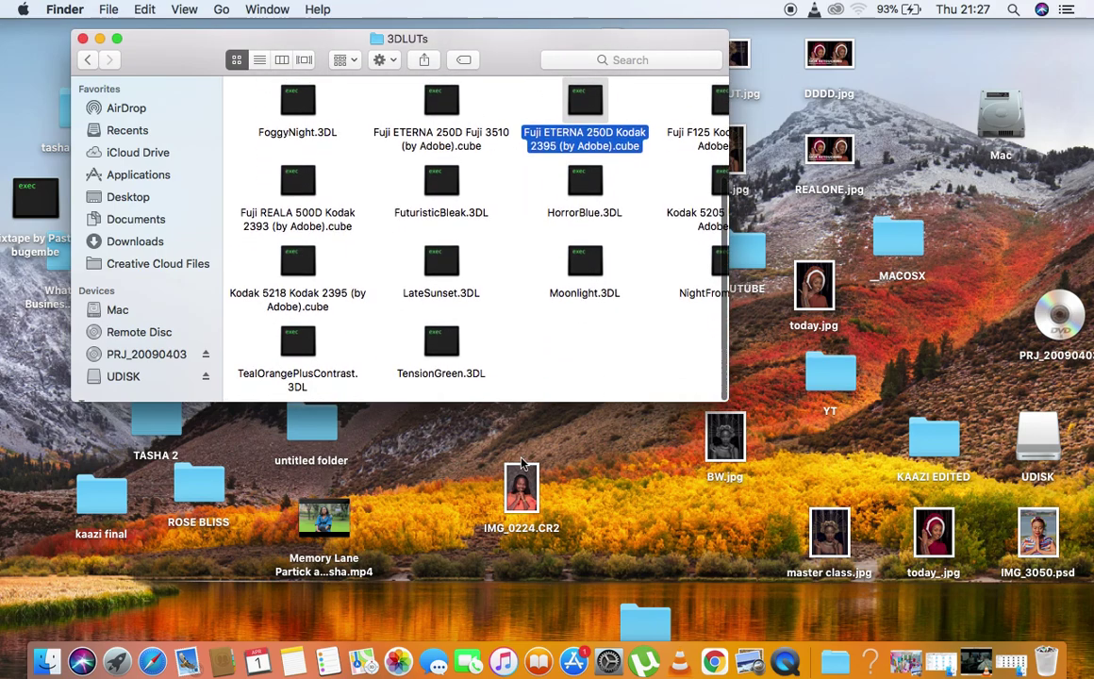
pyautogui.click(531, 348)
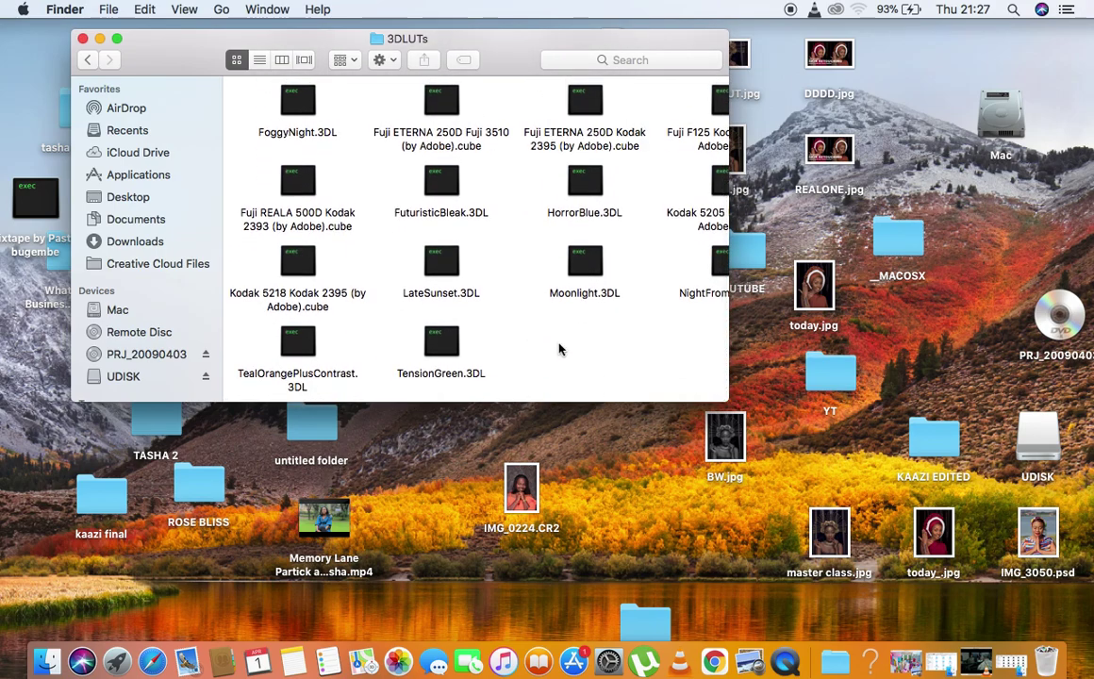
pyautogui.click(448, 342)
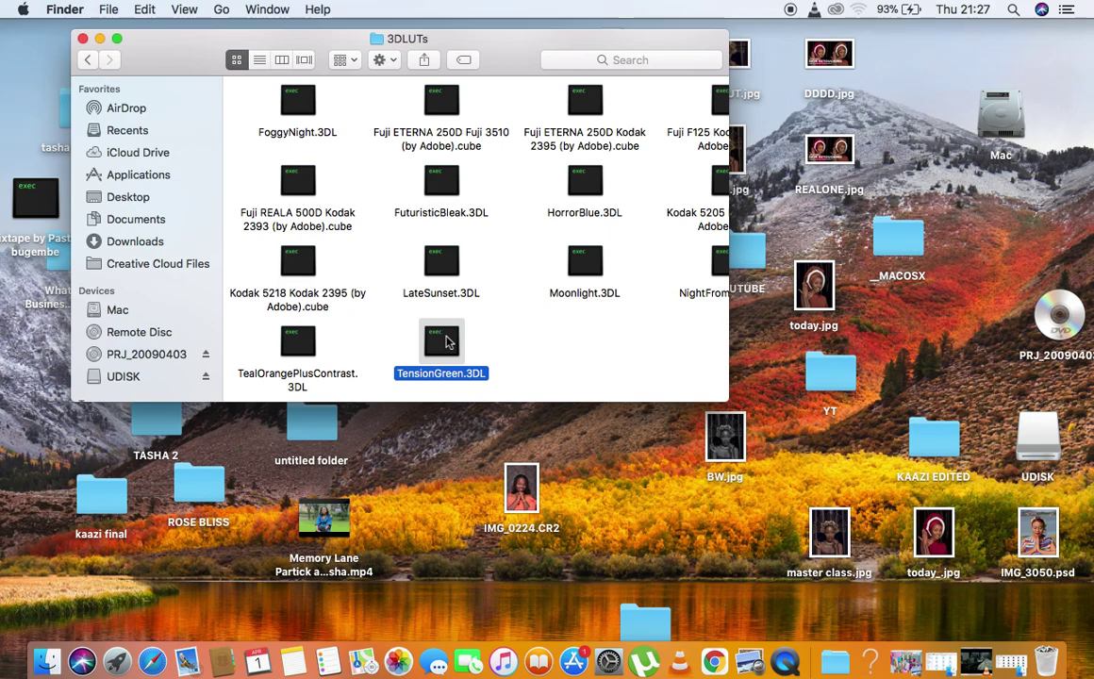
pyautogui.click(556, 345)
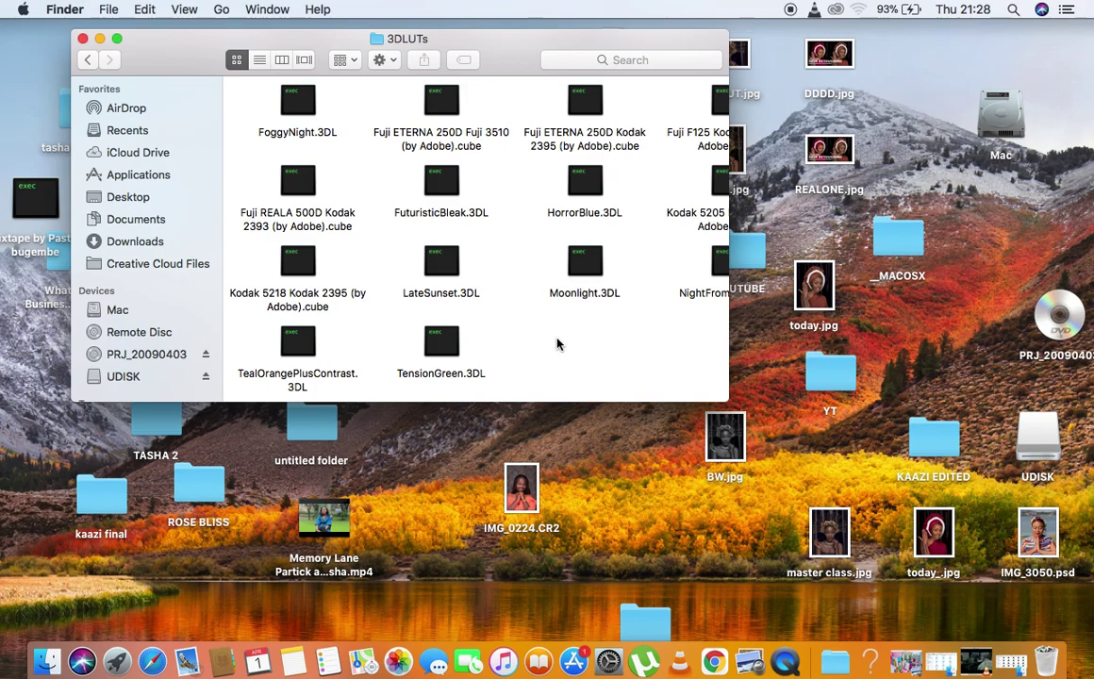
# Create a new folder in 3DLUTs, authorising it with the admin password
pyautogui.rightClick(556, 344)
pyautogui.click(565, 347)
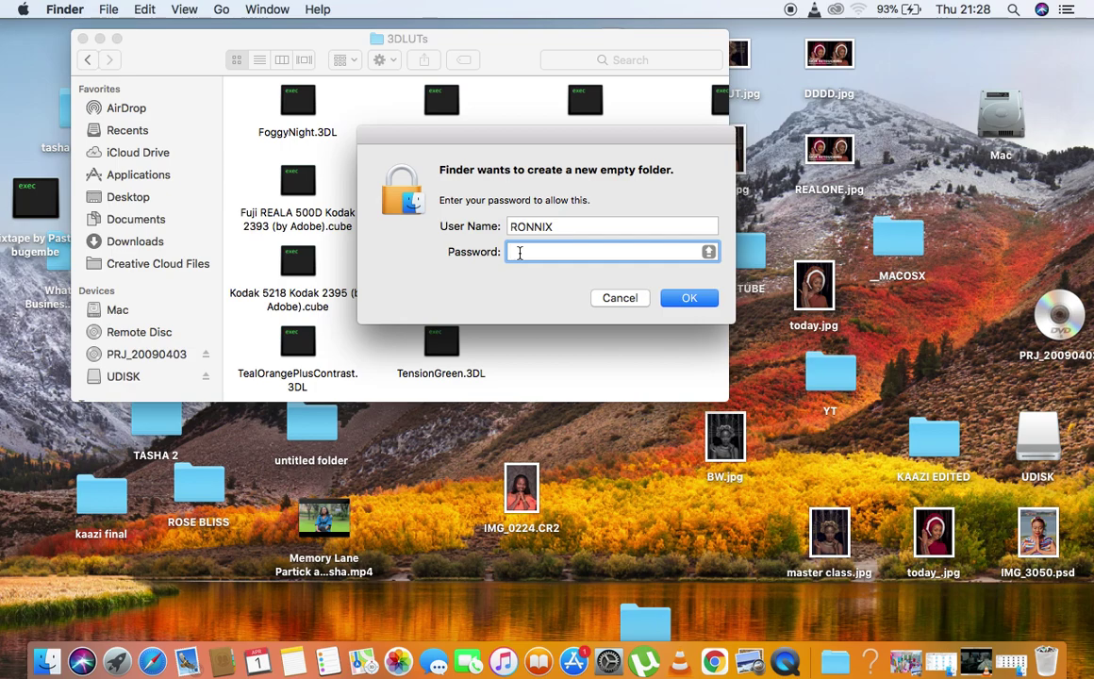
pyautogui.write('****')
pyautogui.click(689, 298)
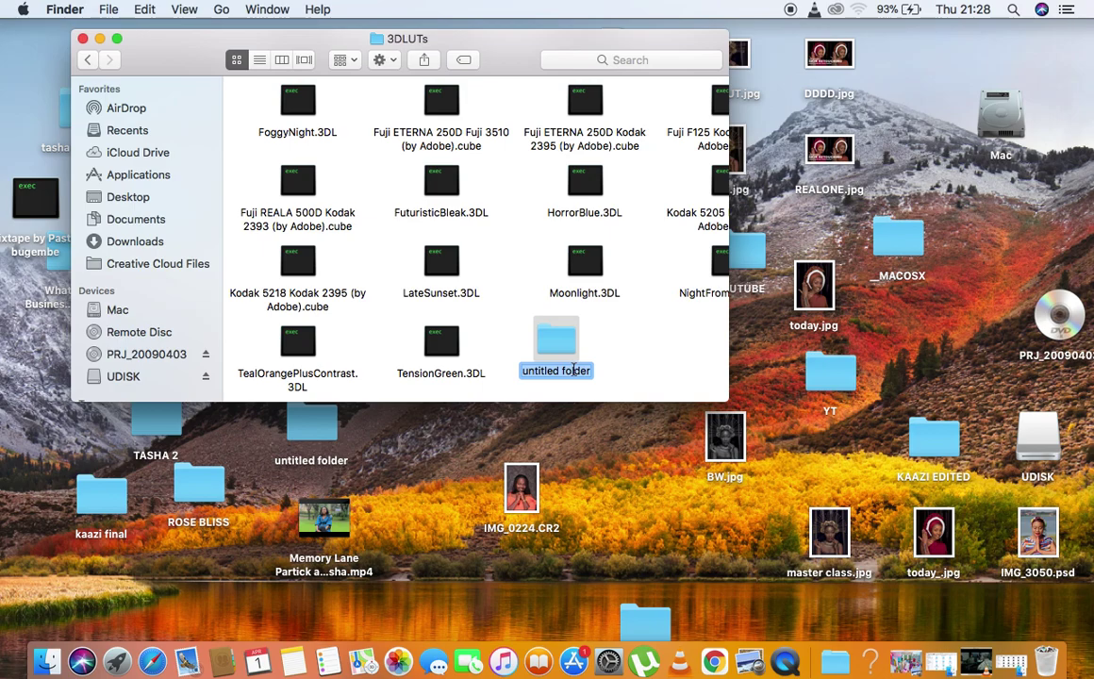
# Name the new folder '- Photoshop luts'
pyautogui.press('BackSpace')
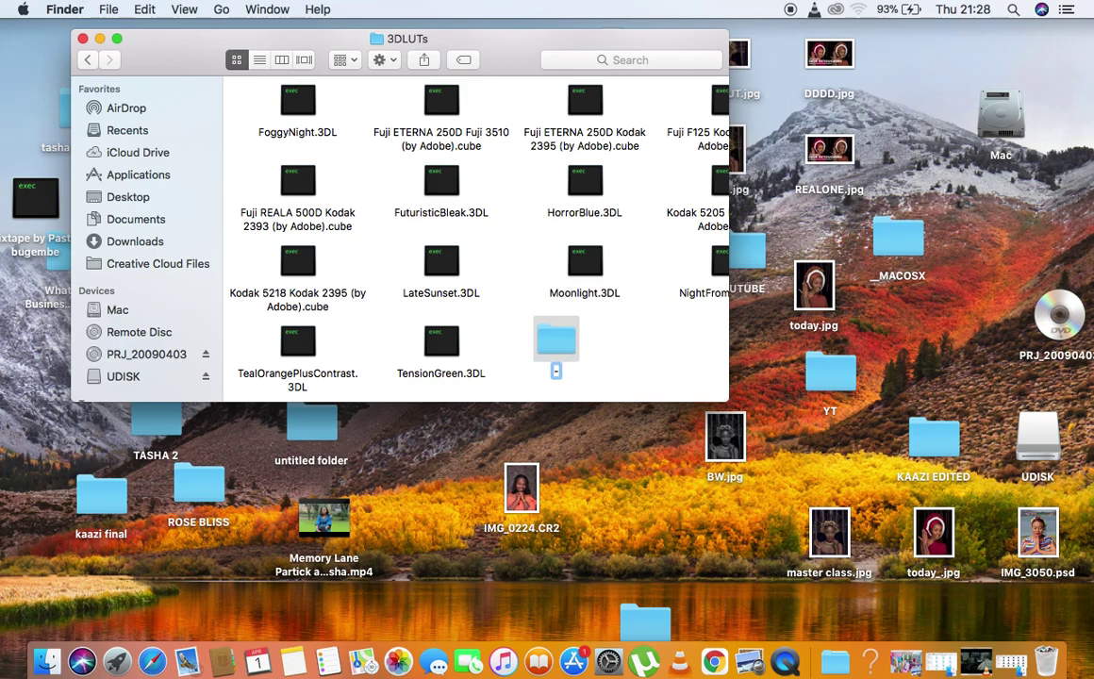
pyautogui.write('- PHOTOSH')
pyautogui.press('BackSpace')
pyautogui.press('BackSpace')
pyautogui.press('BackSpace')
pyautogui.press('BackSpace')
pyautogui.press('BackSpace')
pyautogui.press('BackSpace')
pyautogui.write('hotoshop')
pyautogui.write('lut')
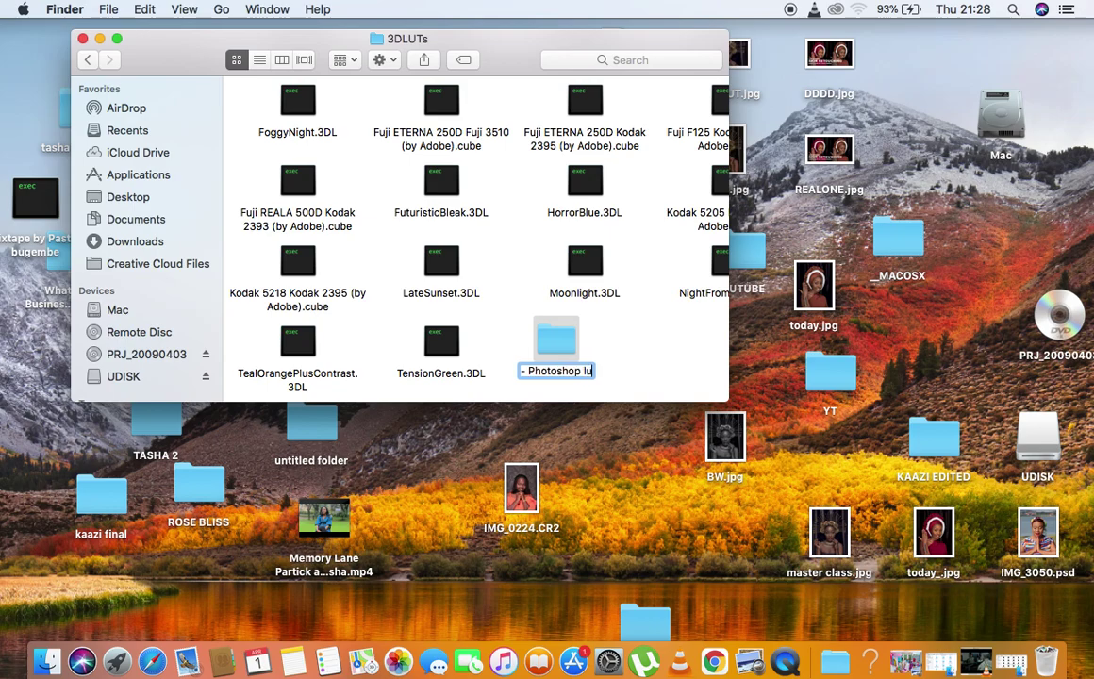
pyautogui.write('s')
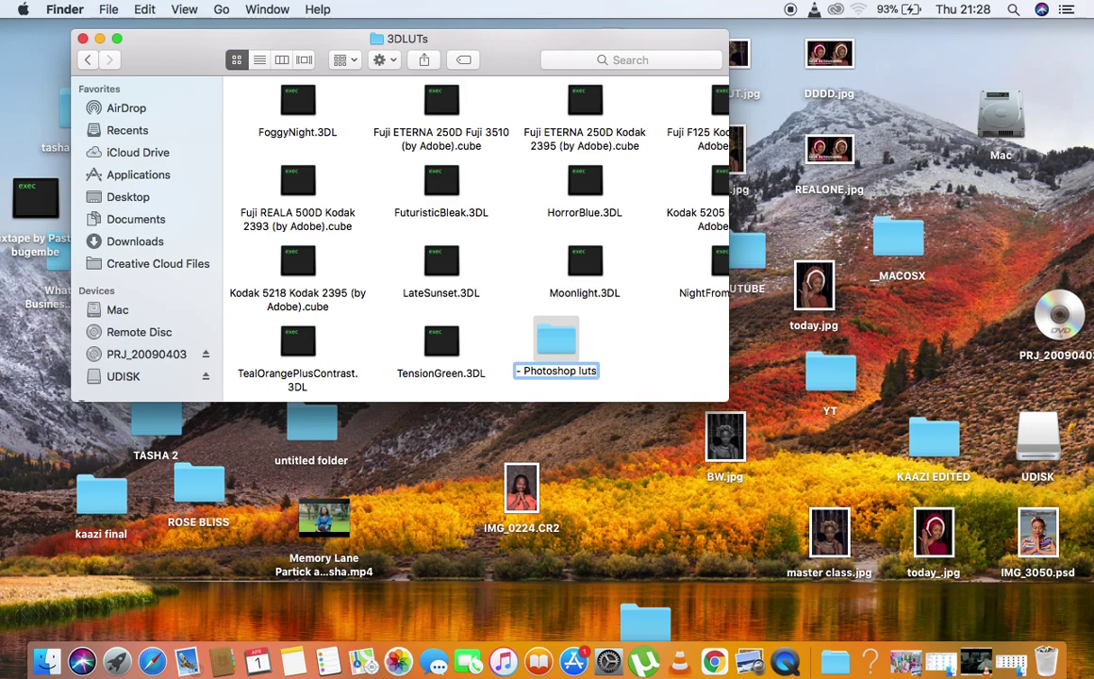
pyautogui.press('Return')
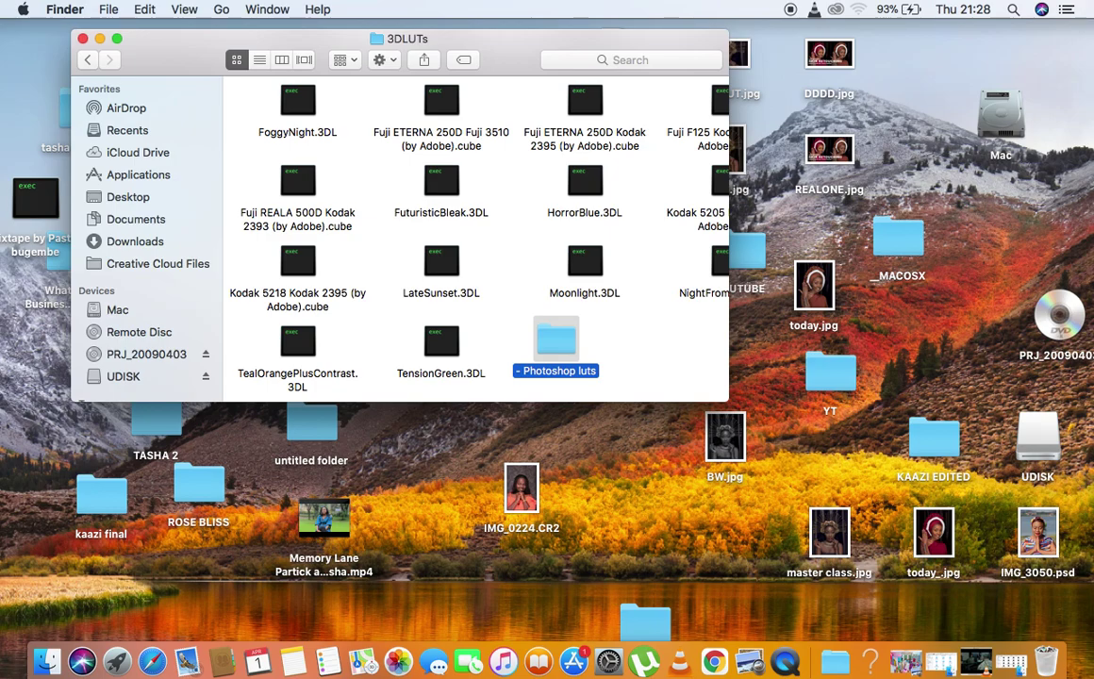
pyautogui.click(437, 343)
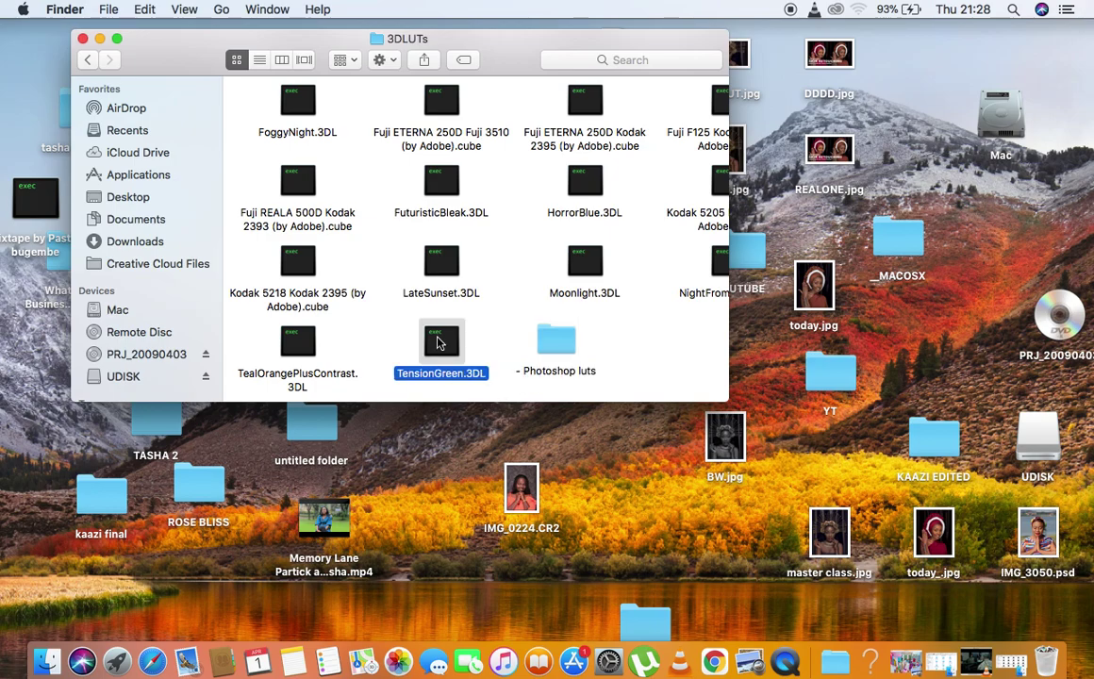
# Select all LUT files except '- Photoshop luts' and drag them onto that folder
pyautogui.press('super+a')
pyautogui.keyDown('super'); pyautogui.click(437, 343); pyautogui.keyUp('super')
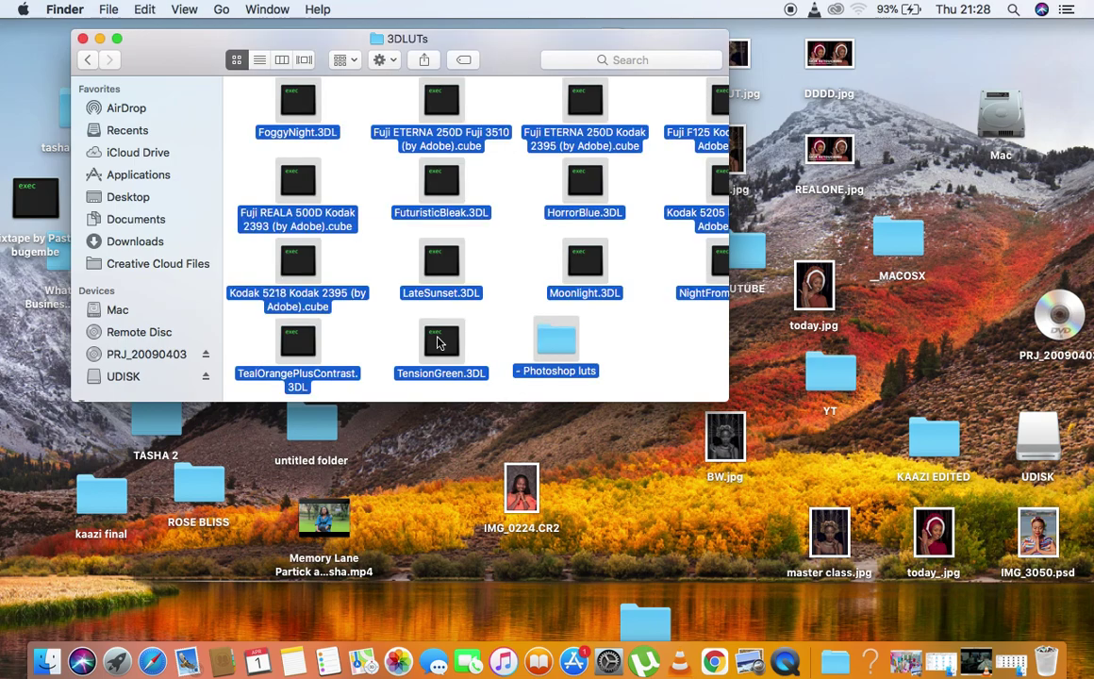
pyautogui.keyDown('super'); pyautogui.click(555, 347); pyautogui.keyUp('super')
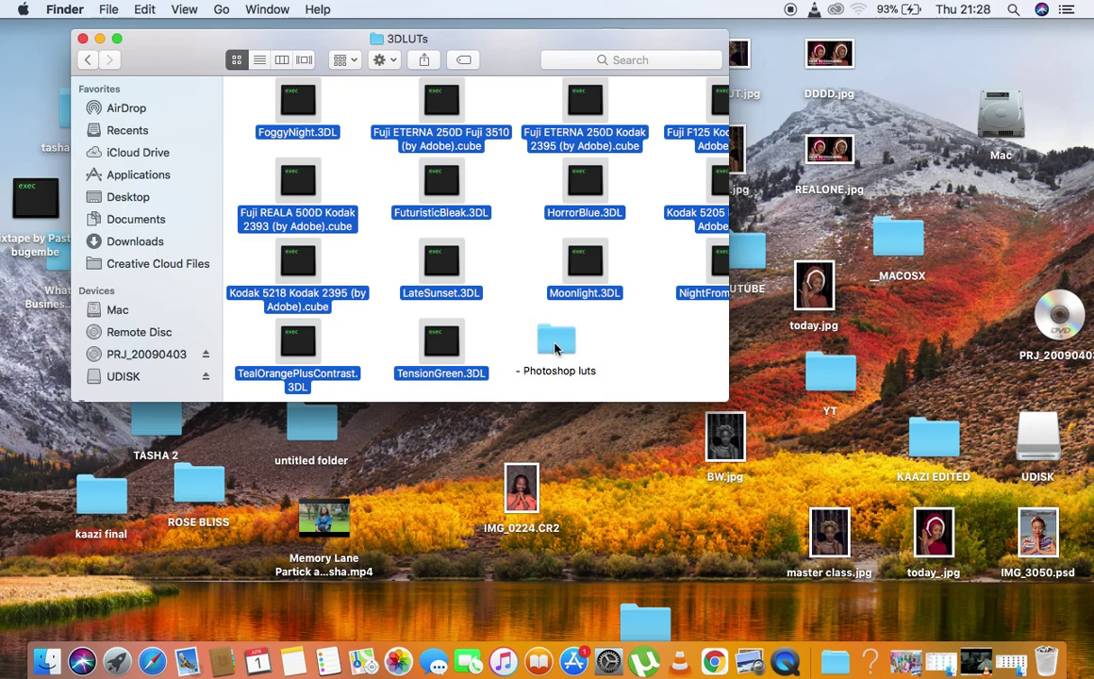
pyautogui.moveTo(446, 343); pyautogui.dragTo(427, 318)
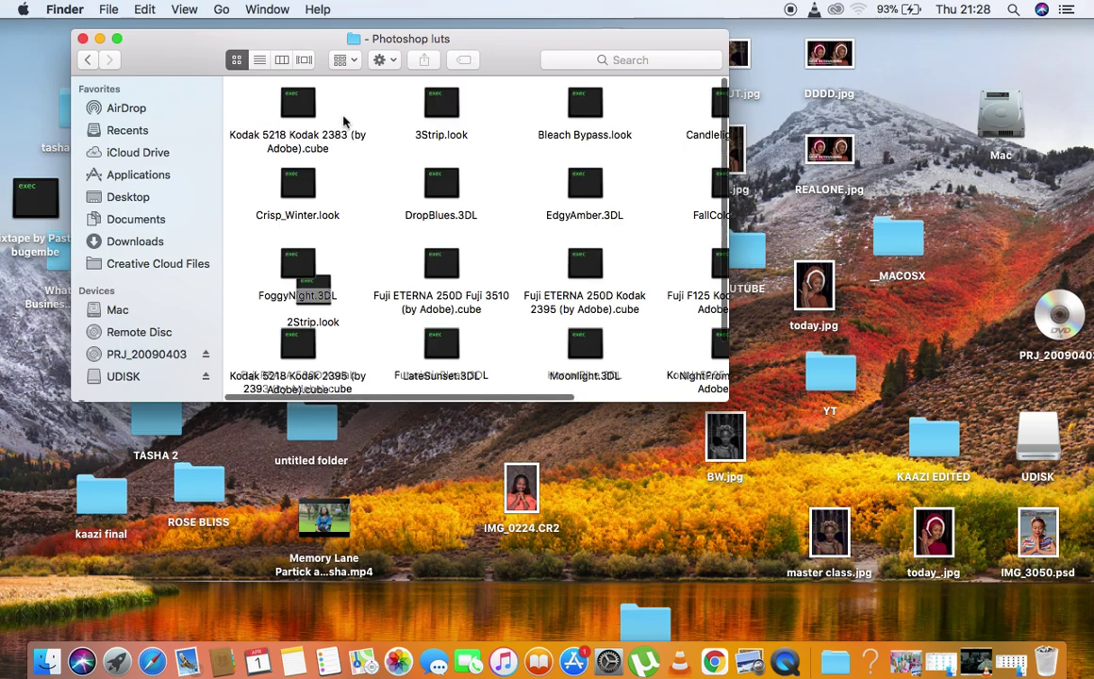
pyautogui.click(87, 60)
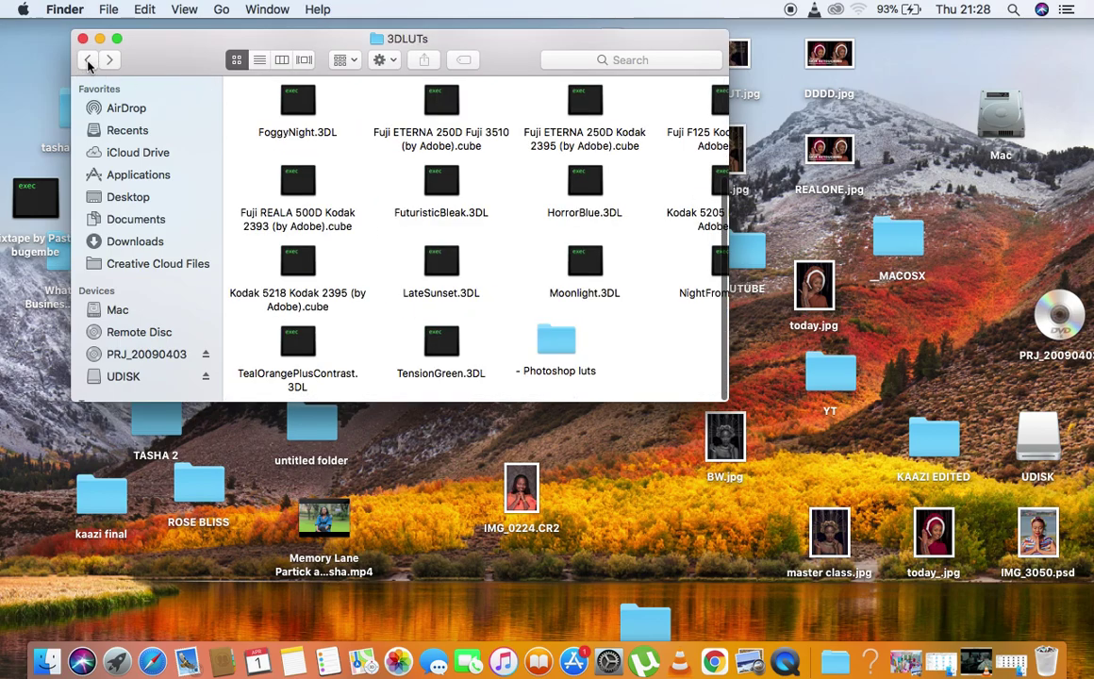
# Trash the 27 LUT files with the admin password and move '- Photoshop luts' to the top left
pyautogui.click(447, 355)
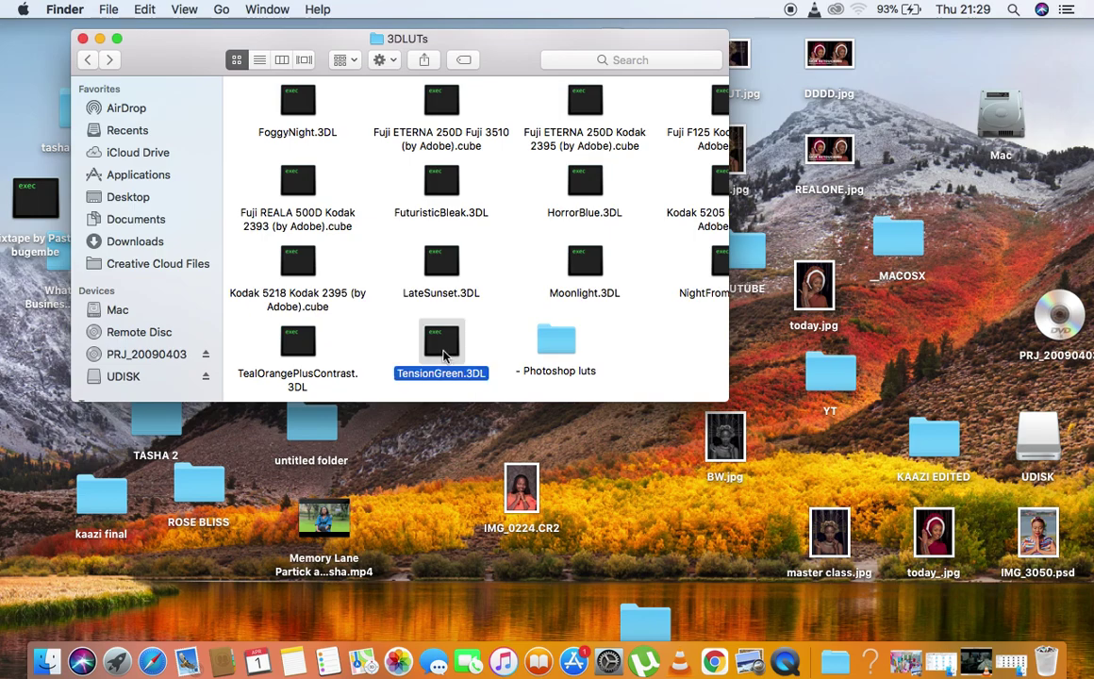
pyautogui.press('super+a')
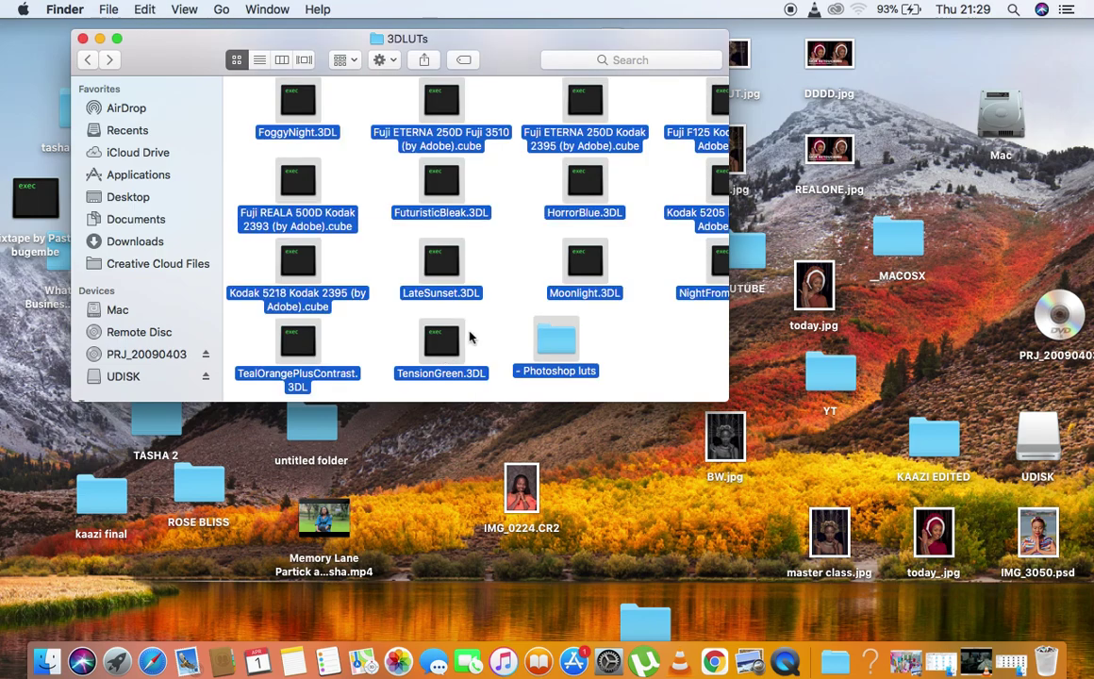
pyautogui.keyDown('super'); pyautogui.click(547, 342); pyautogui.keyUp('super')
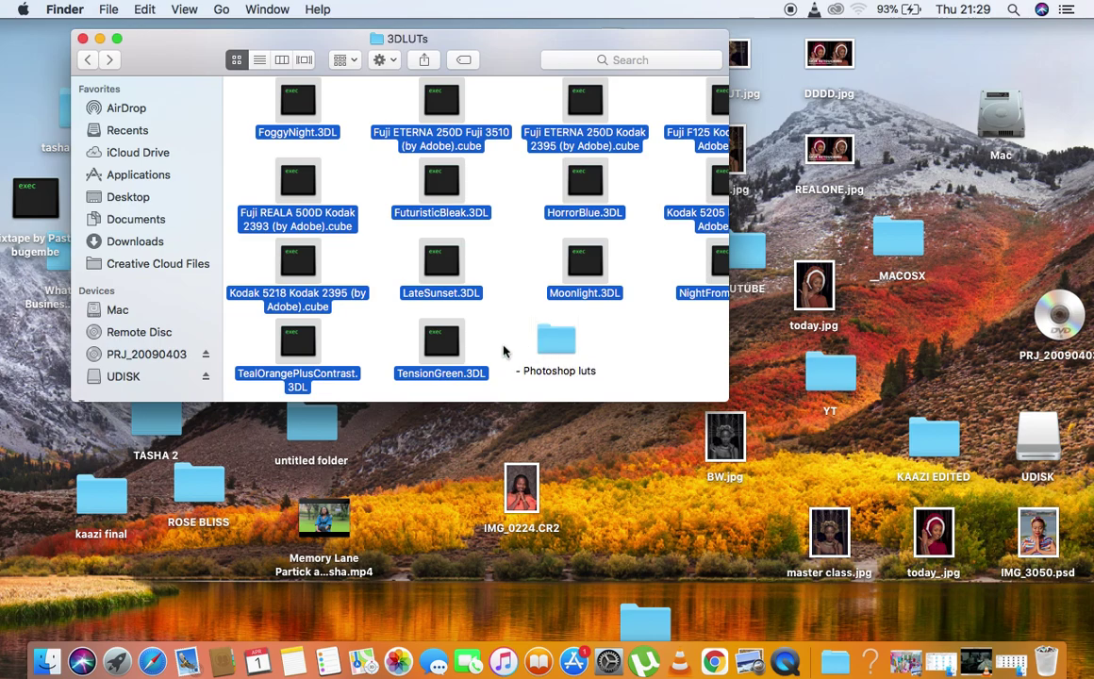
pyautogui.rightClick(439, 342)
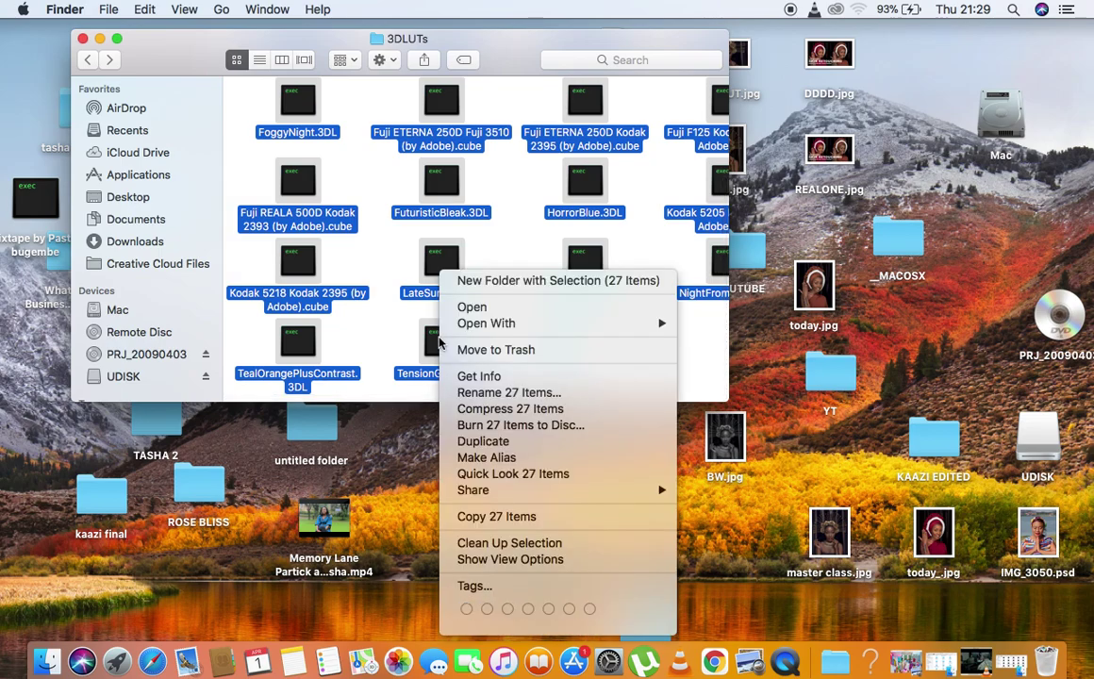
pyautogui.click(481, 350)
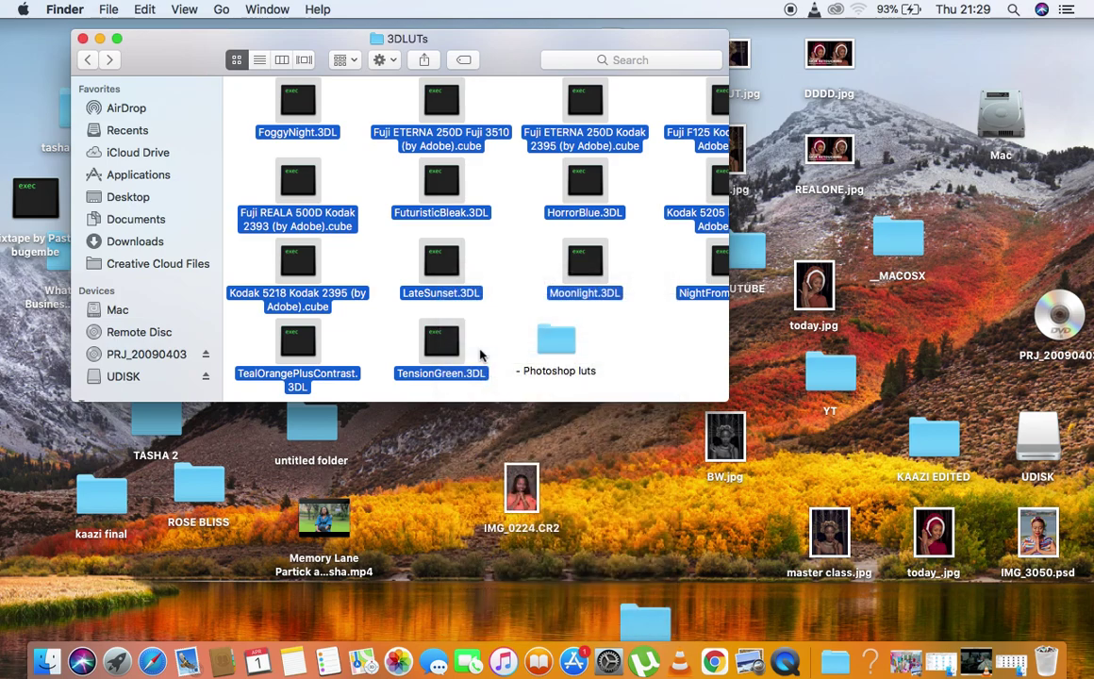
pyautogui.write('•••')
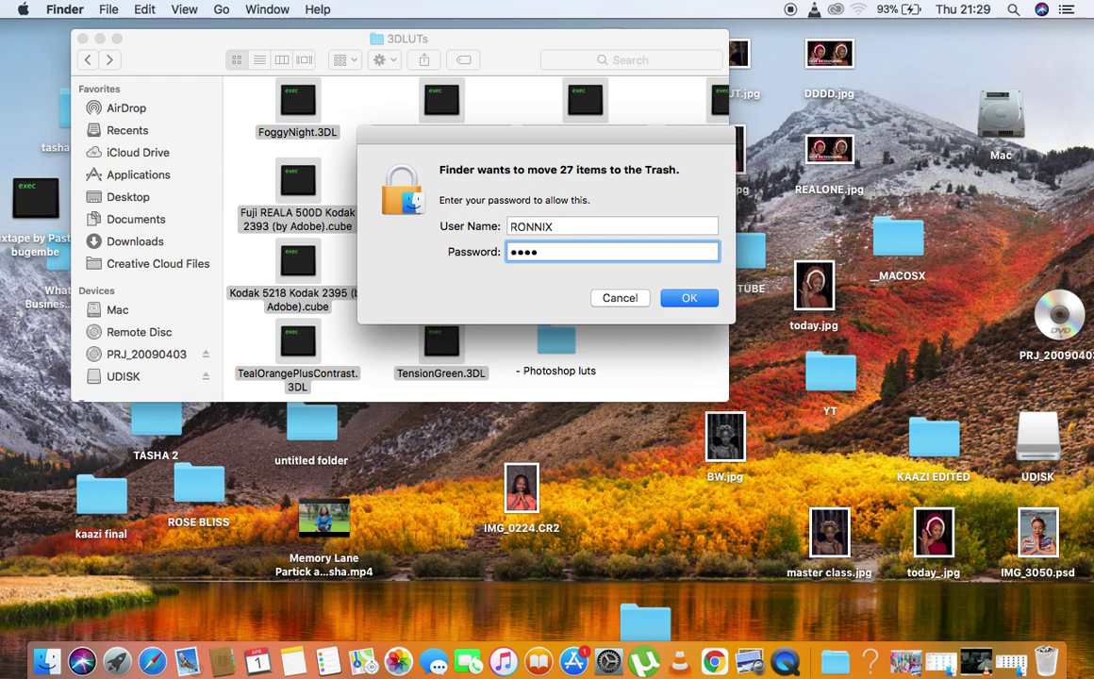
pyautogui.press('Return')
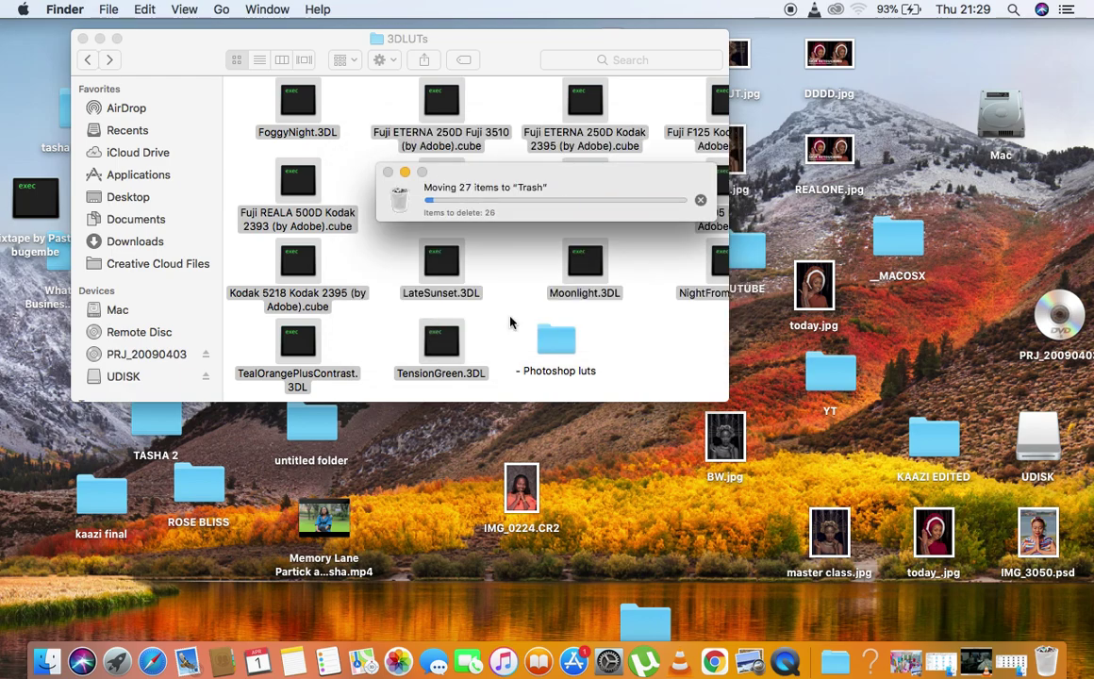
pyautogui.moveTo(562, 354); pyautogui.dragTo(299, 131)
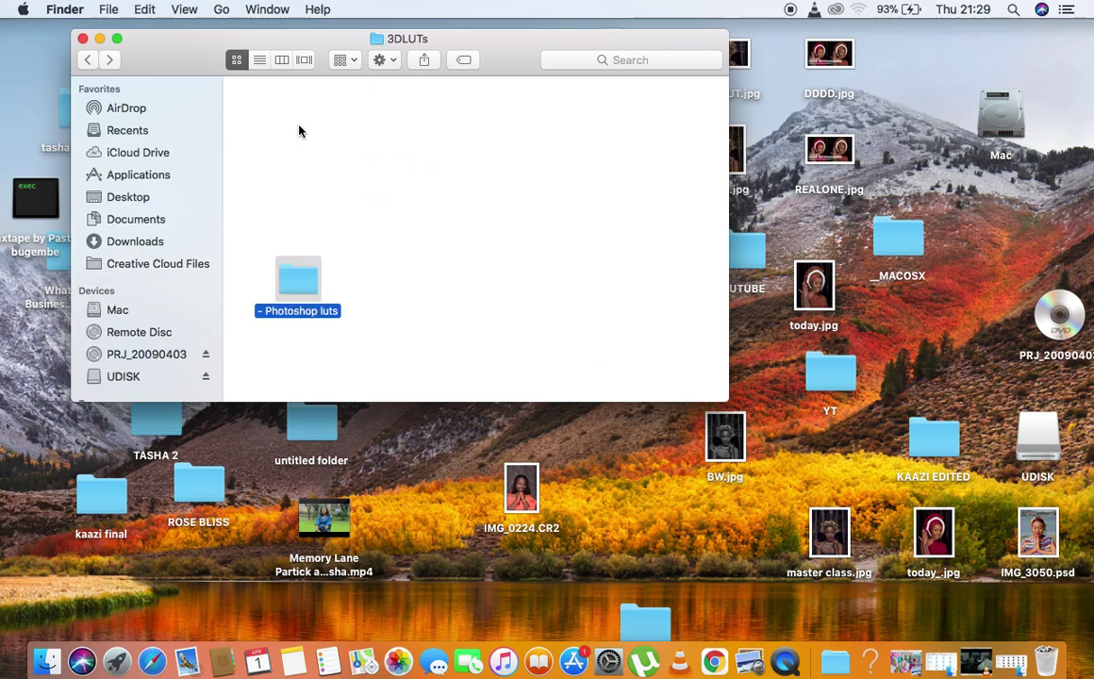
# Move the 3DLUTs window aside and open the desktop YOUTUBE folder
pyautogui.moveTo(453, 42); pyautogui.dragTo(461, 162)
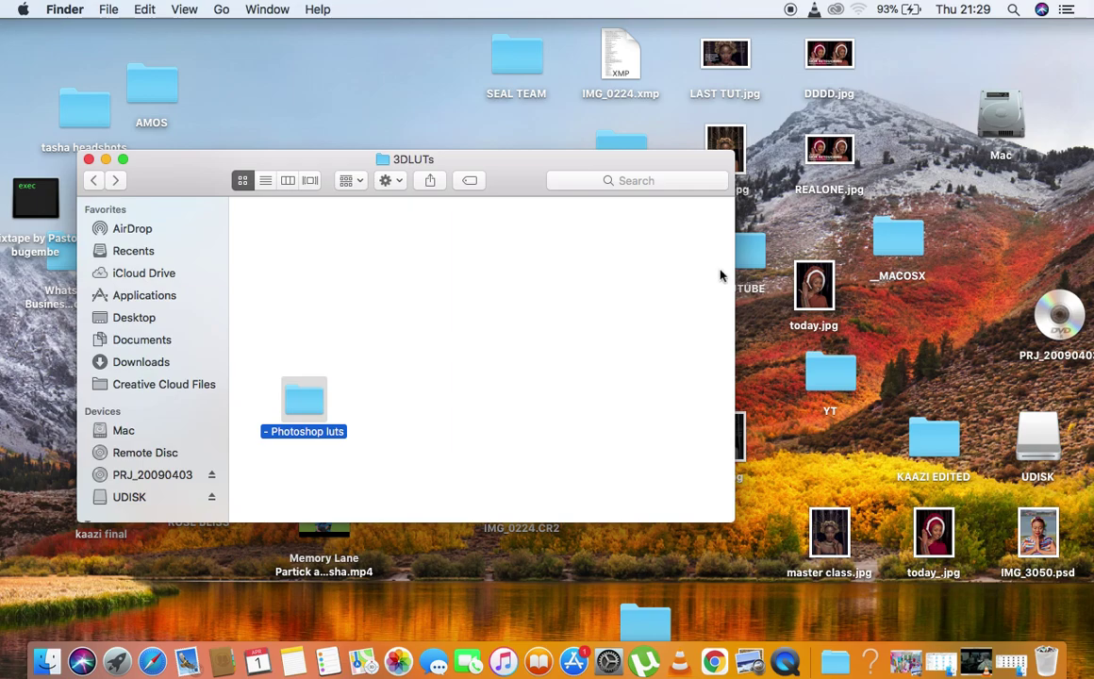
pyautogui.doubleClick(745, 268)
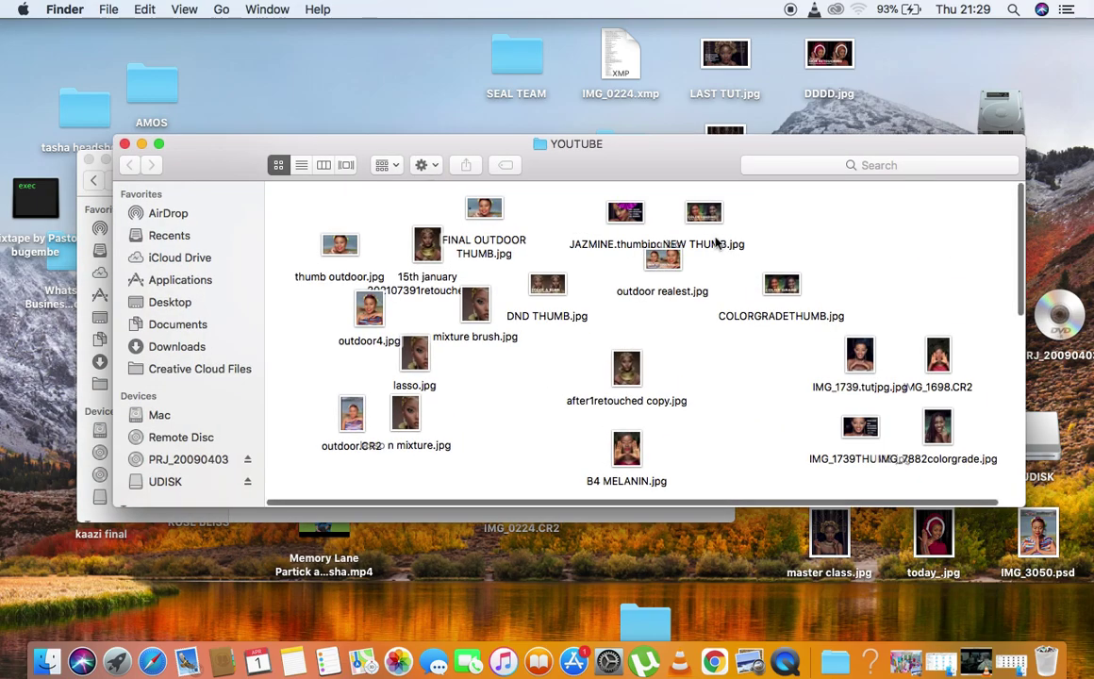
# Move the RONNIX LUTS MAC-OS folder from YOUTUBE into 3DLUTs, authenticating with the admin password
pyautogui.scroll(-5, 905, 321)
pyautogui.scroll(-4, 943, 377)
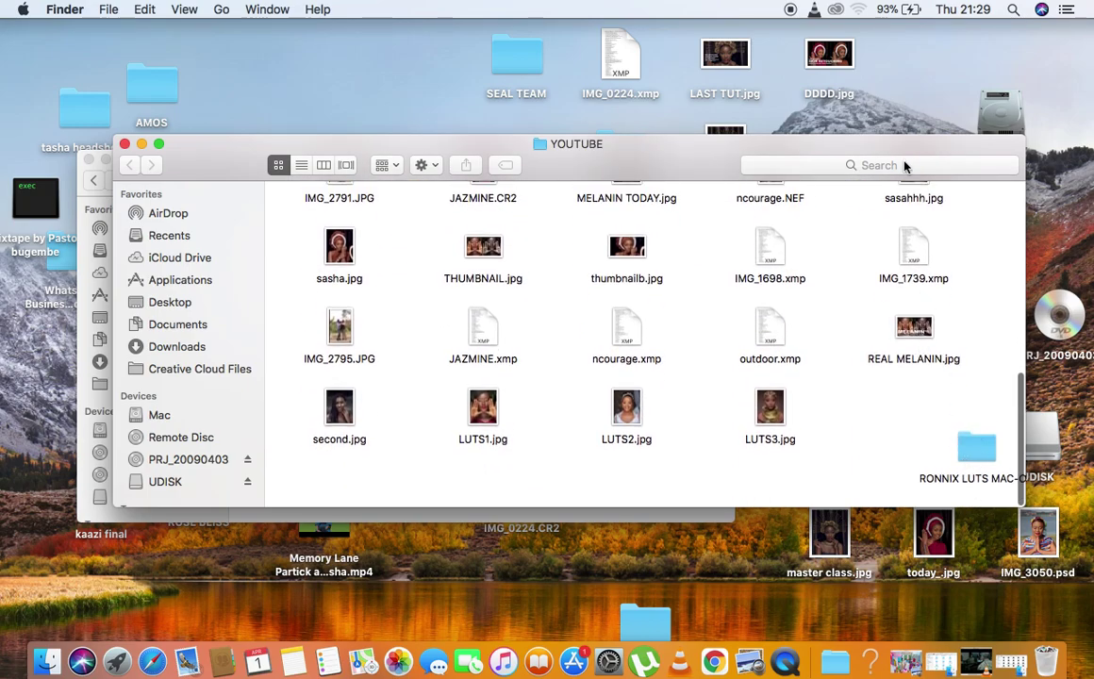
pyautogui.moveTo(899, 146); pyautogui.dragTo(847, 284)
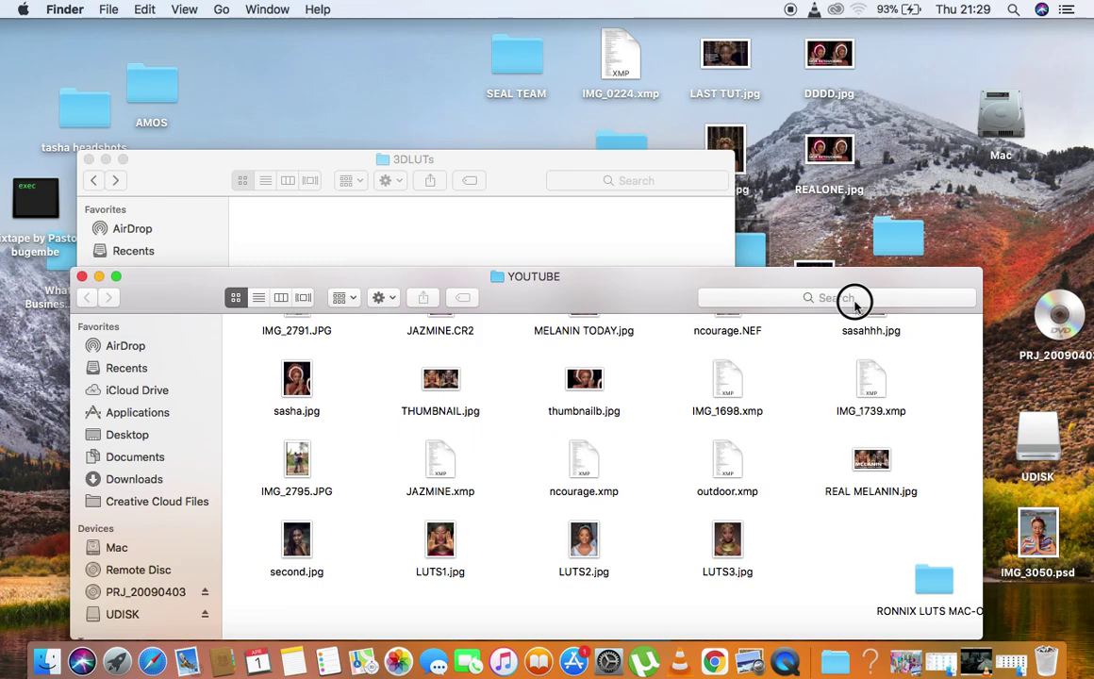
pyautogui.click(925, 590)
pyautogui.moveTo(925, 590); pyautogui.dragTo(517, 221)
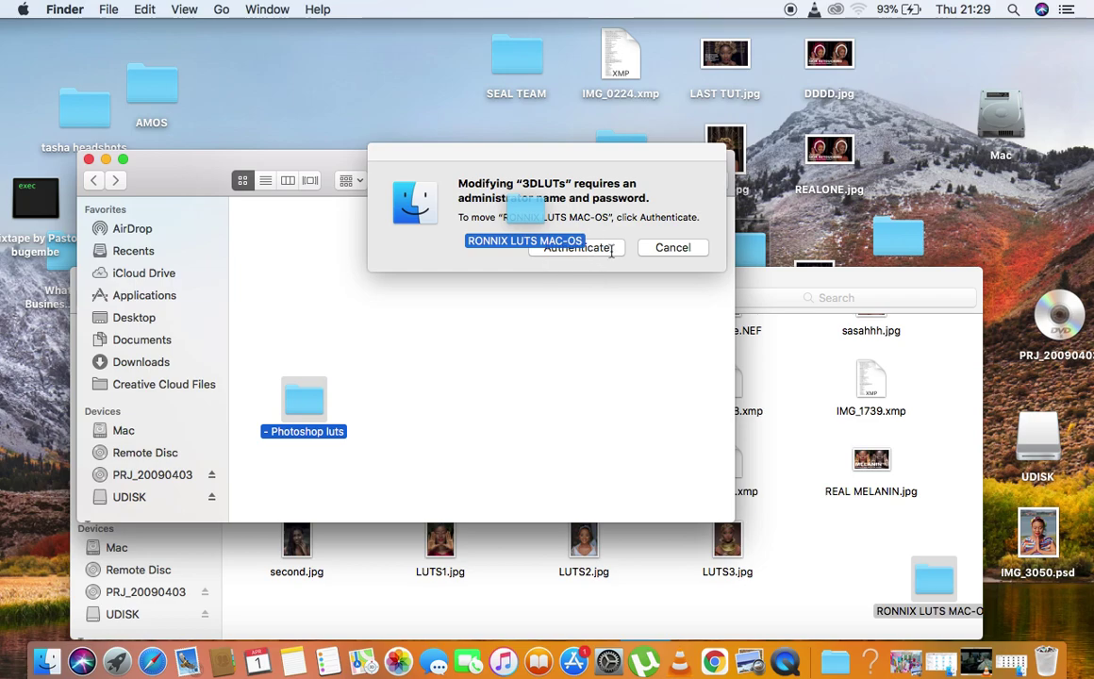
pyautogui.moveTo(622, 153); pyautogui.dragTo(637, 220)
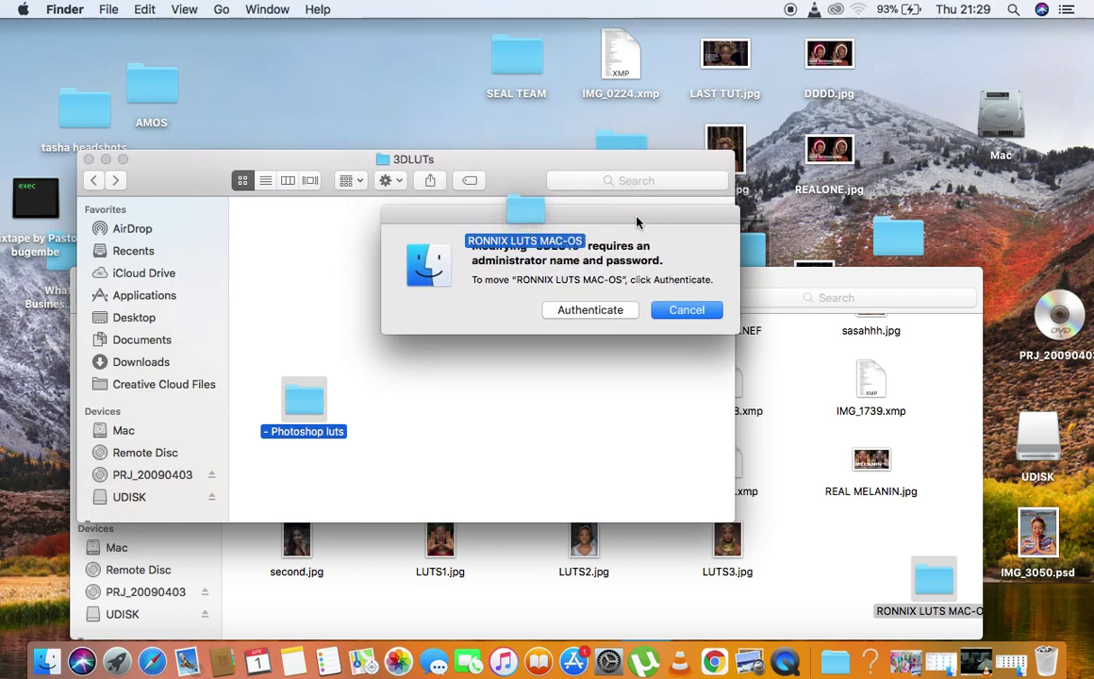
pyautogui.click(603, 310)
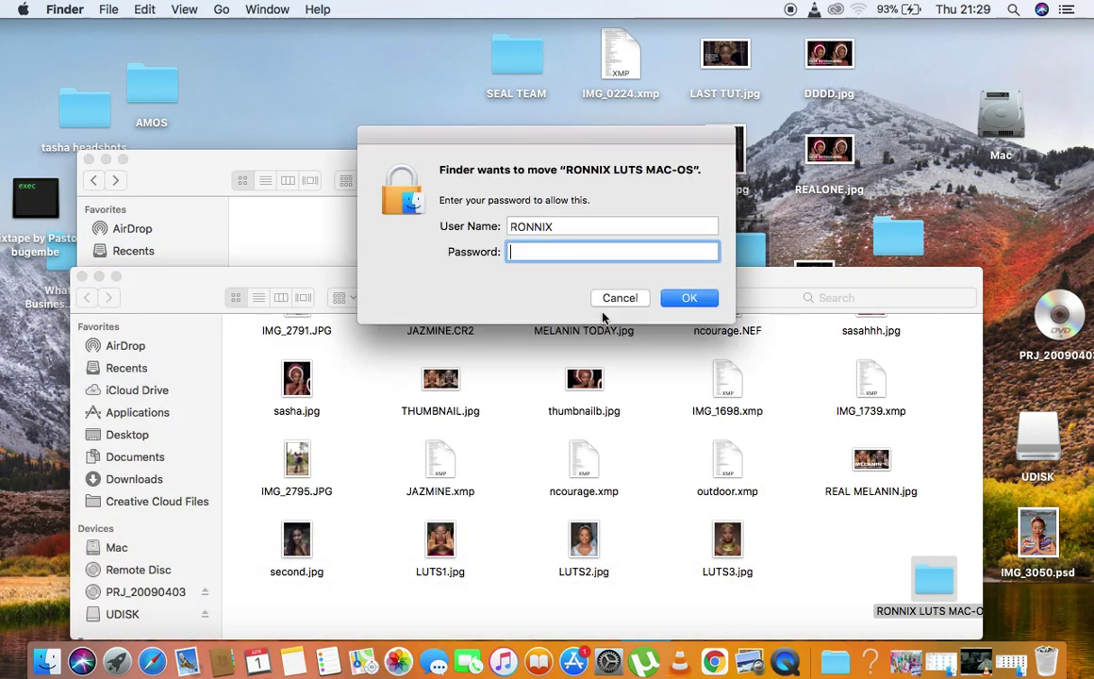
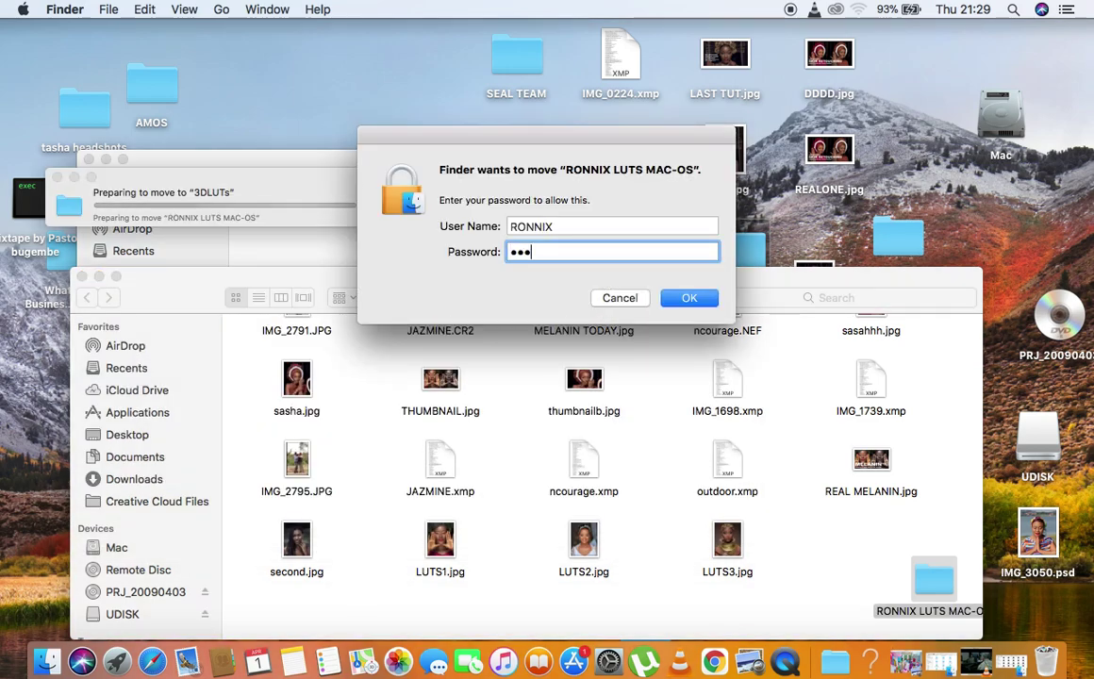
pyautogui.press('Return')
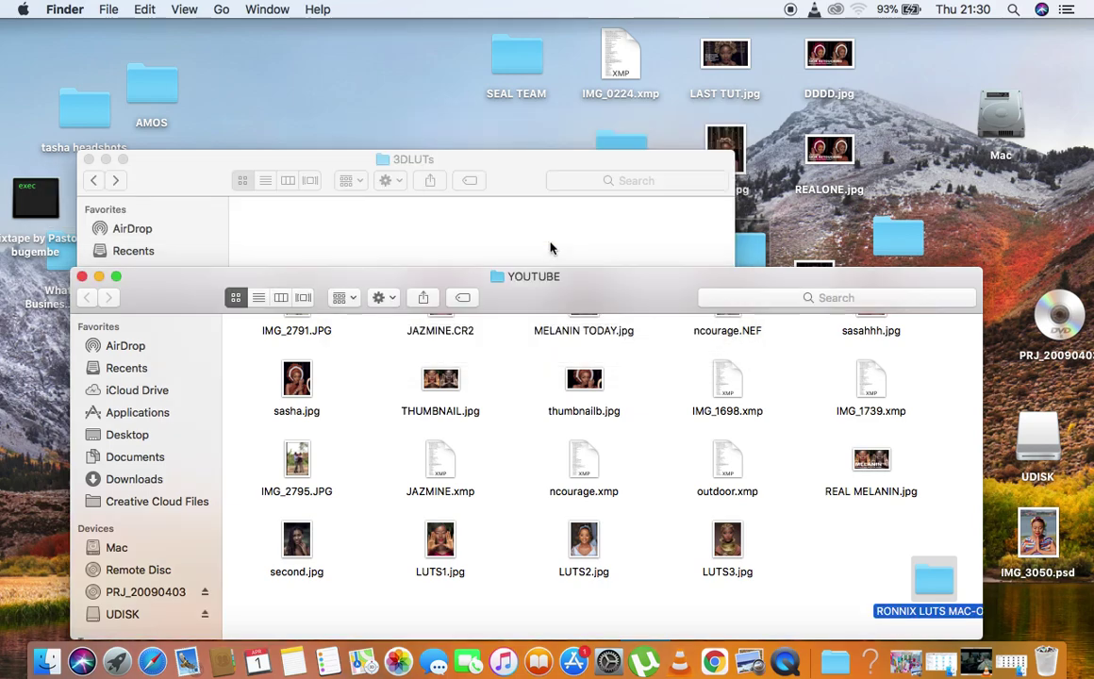
pyautogui.moveTo(501, 159); pyautogui.dragTo(507, 139)
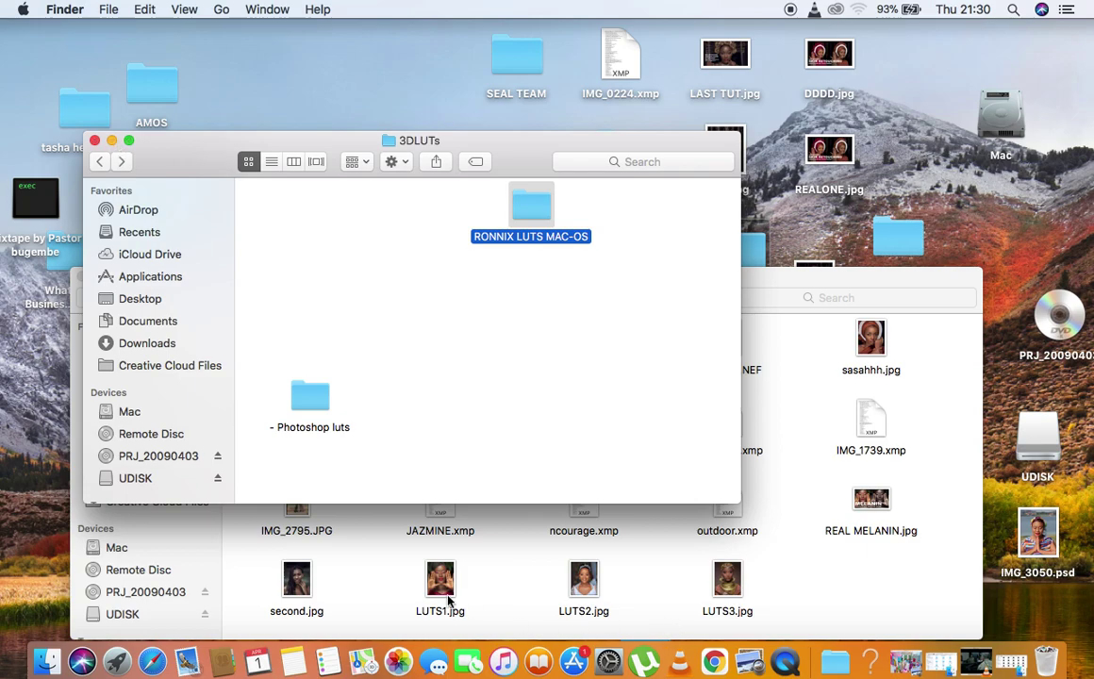
# Launch Adobe Photoshop 2020 from its folder in Applications
pyautogui.click(148, 279)
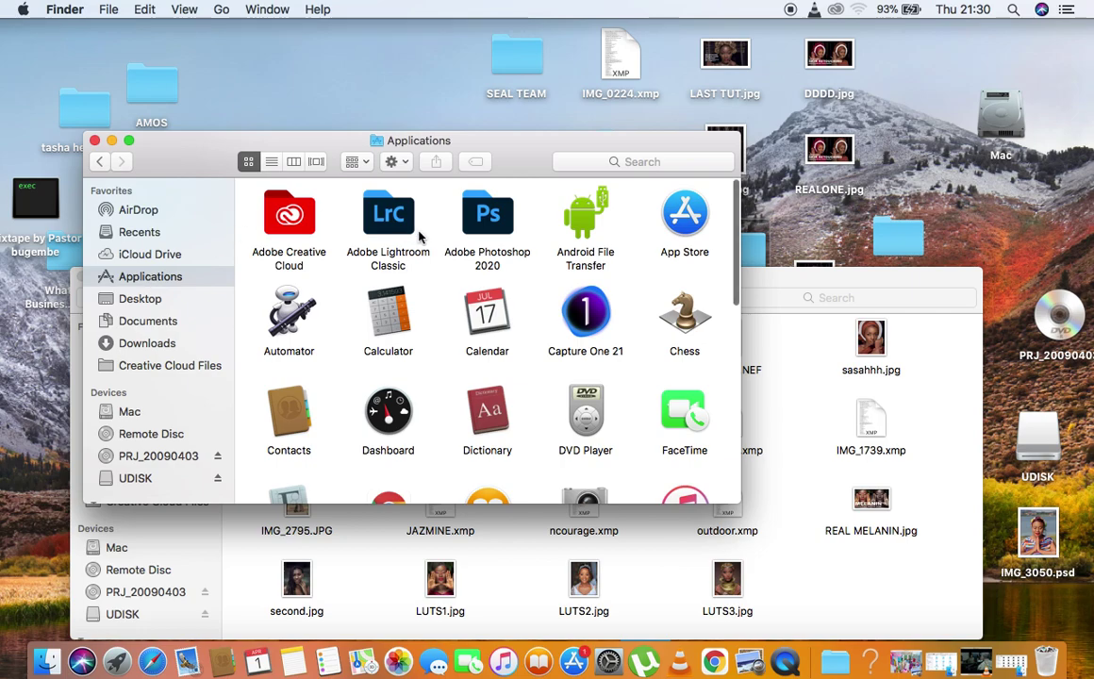
pyautogui.doubleClick(485, 217)
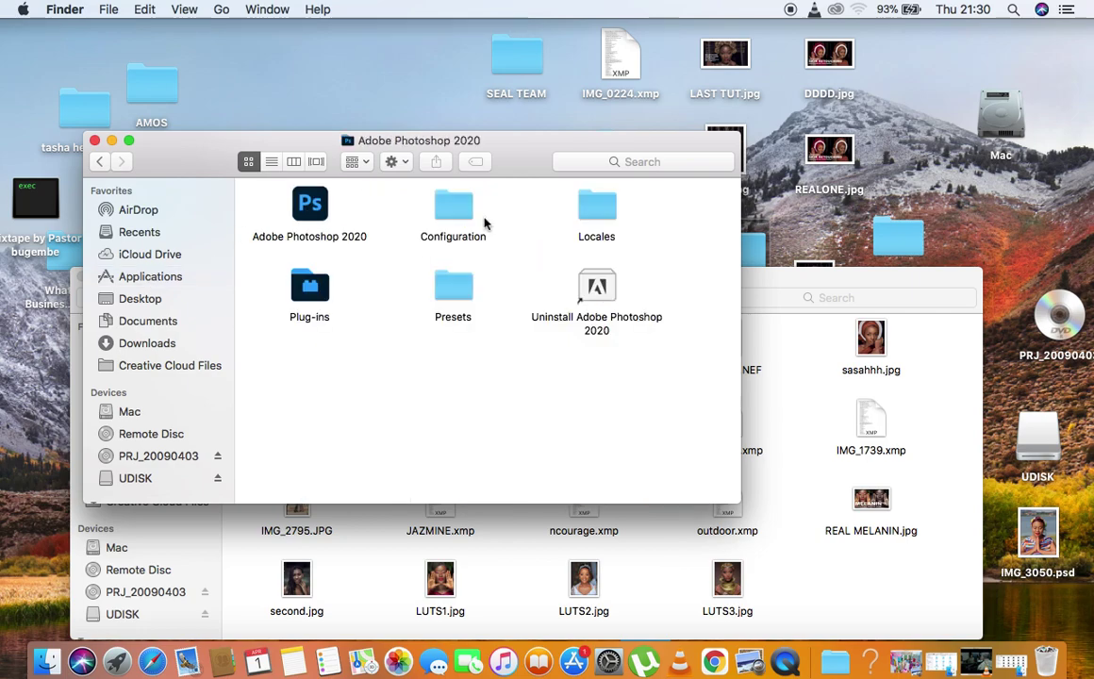
pyautogui.doubleClick(313, 217)
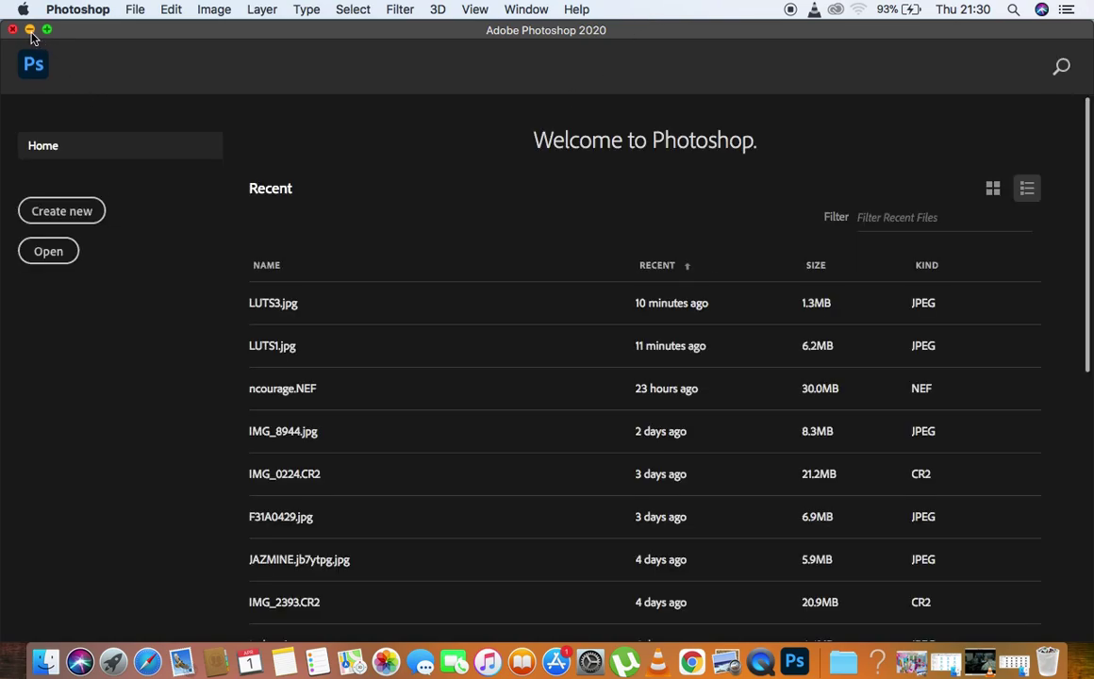
# Select LUTS1.jpg, LUTS2.jpg and LUTS3.jpg in YOUTUBE and drop them onto Photoshop
pyautogui.click(29, 30)
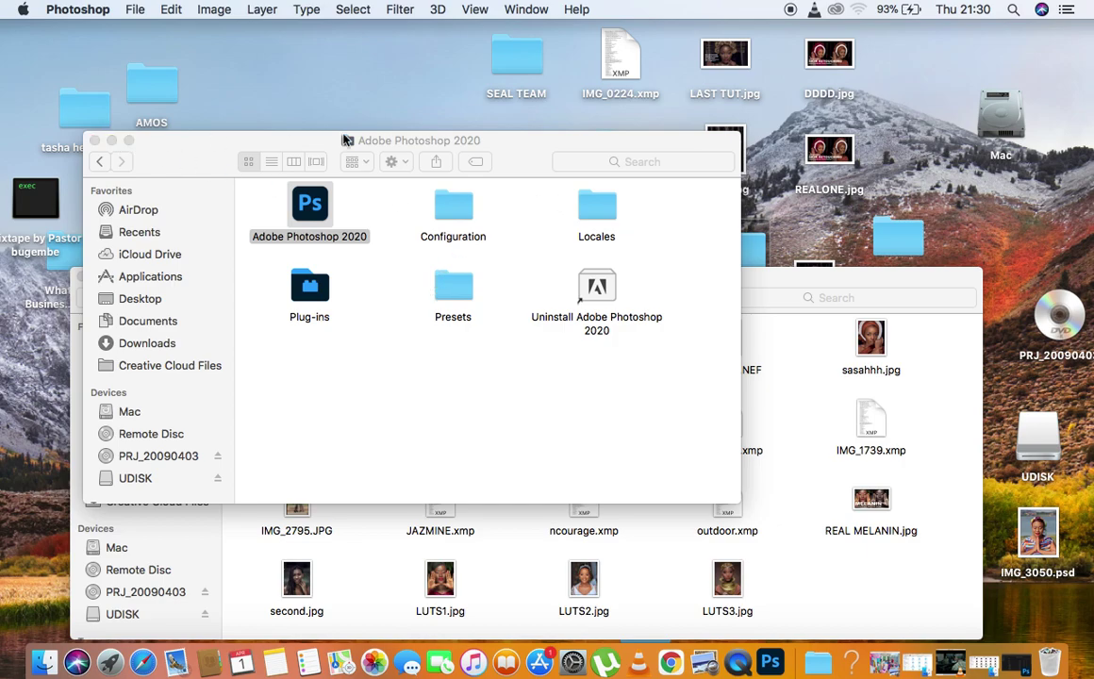
pyautogui.click(827, 281)
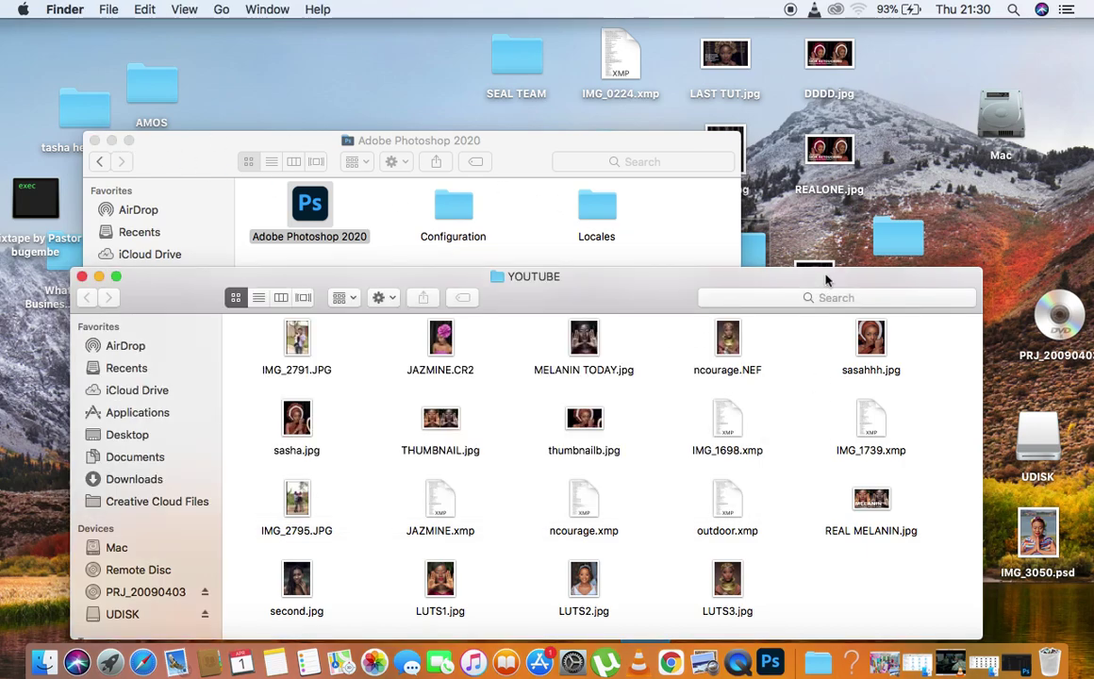
pyautogui.click(440, 588)
pyautogui.keyDown('super'); pyautogui.click(582, 585); pyautogui.keyUp('super')
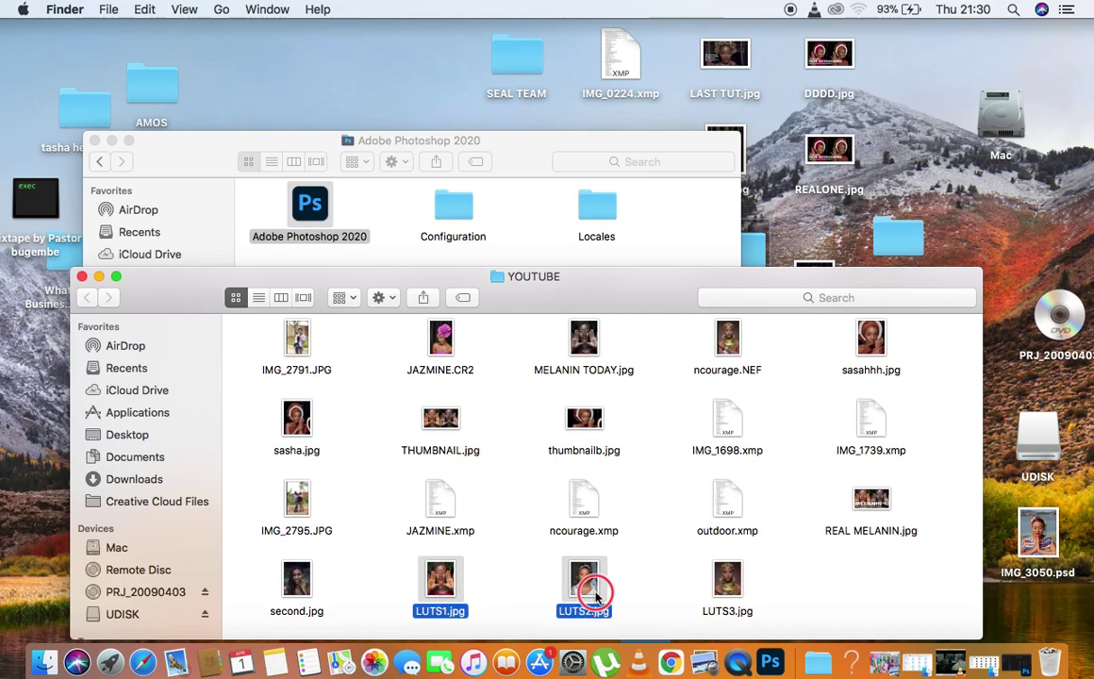
pyautogui.keyDown('super'); pyautogui.click(725, 587); pyautogui.keyUp('super')
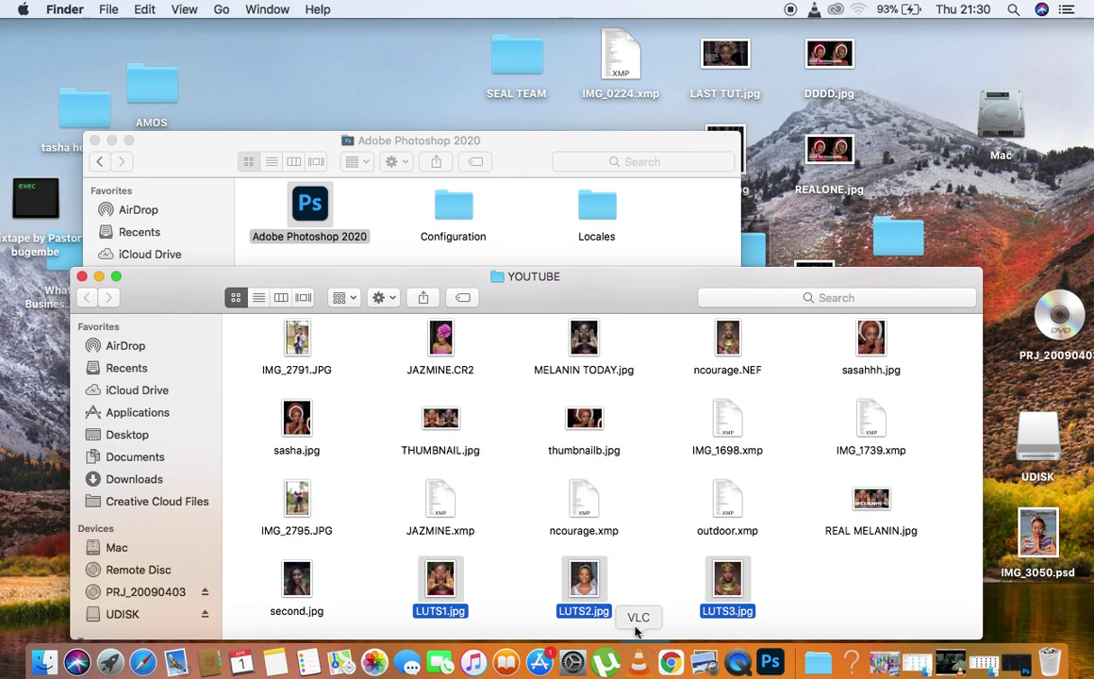
pyautogui.moveTo(585, 582); pyautogui.dragTo(404, 295)
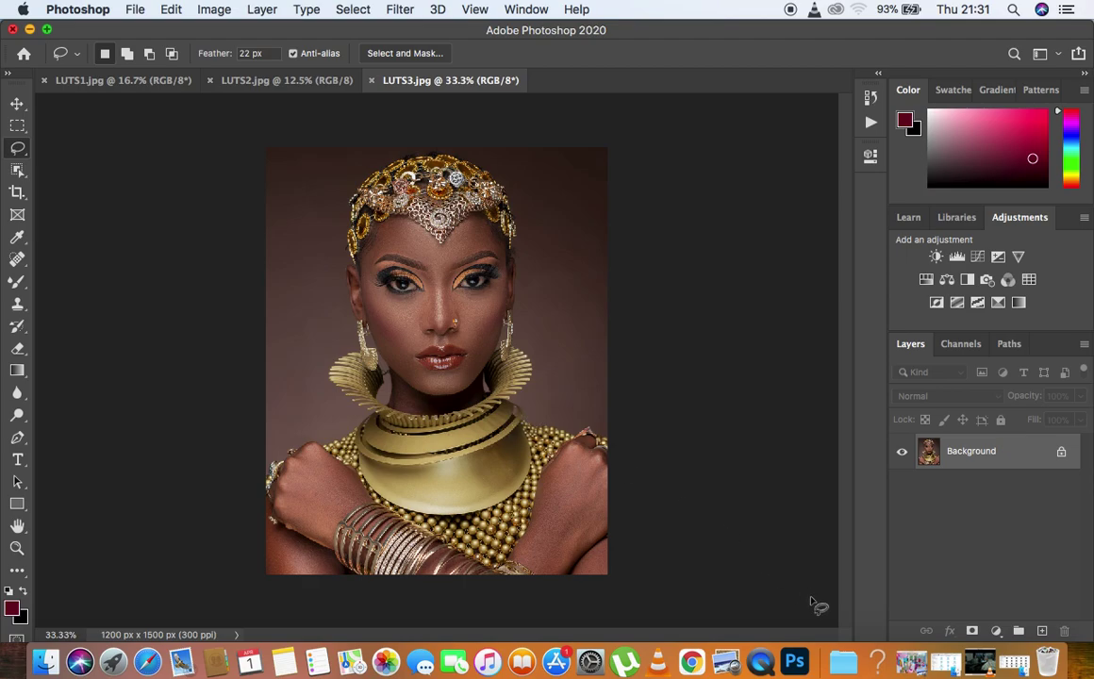
pyautogui.click(995, 629)
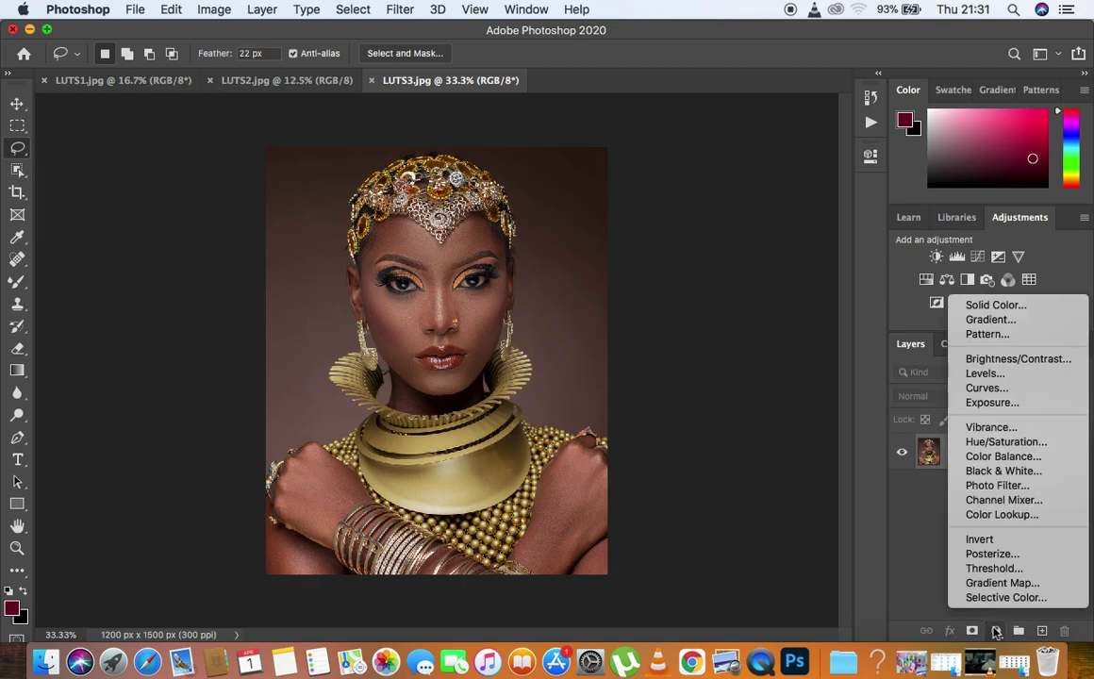
# Add a Color Lookup layer to LUTS3 using the custom ALPHA 1.CUBE LUT
pyautogui.click(962, 514)
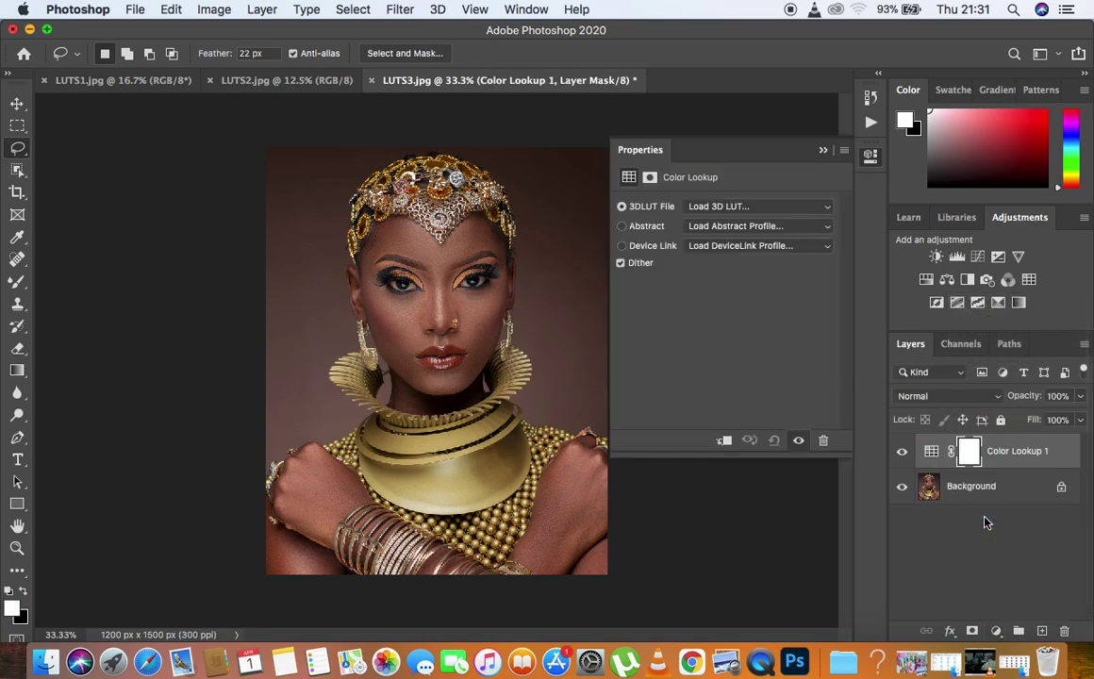
pyautogui.click(735, 207)
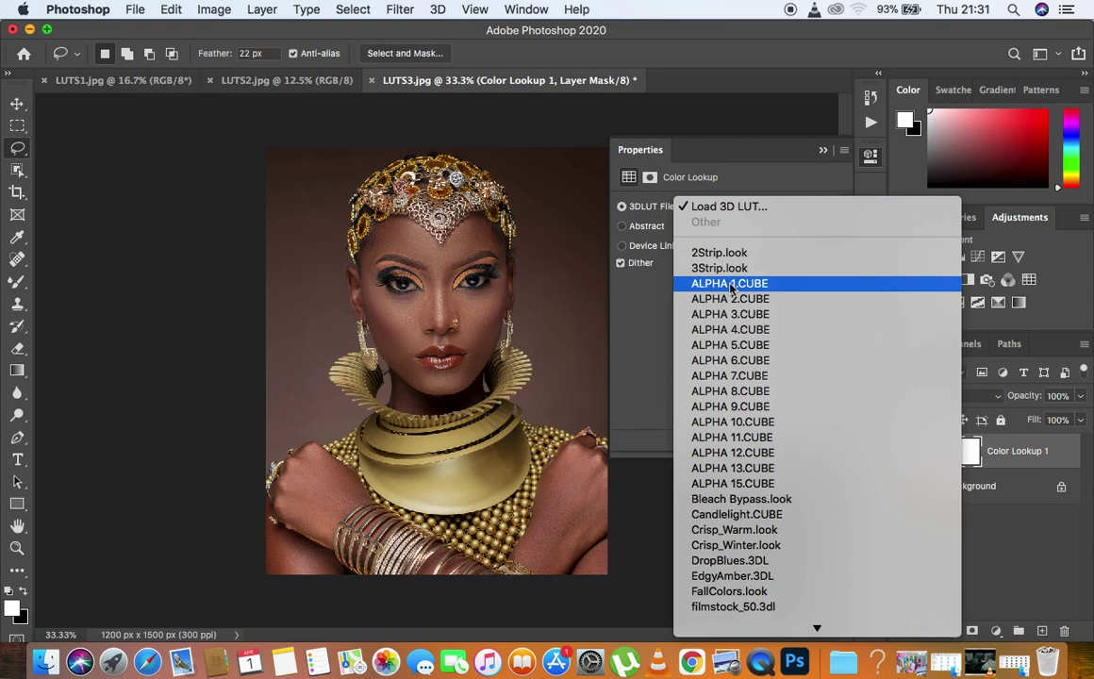
pyautogui.click(730, 285)
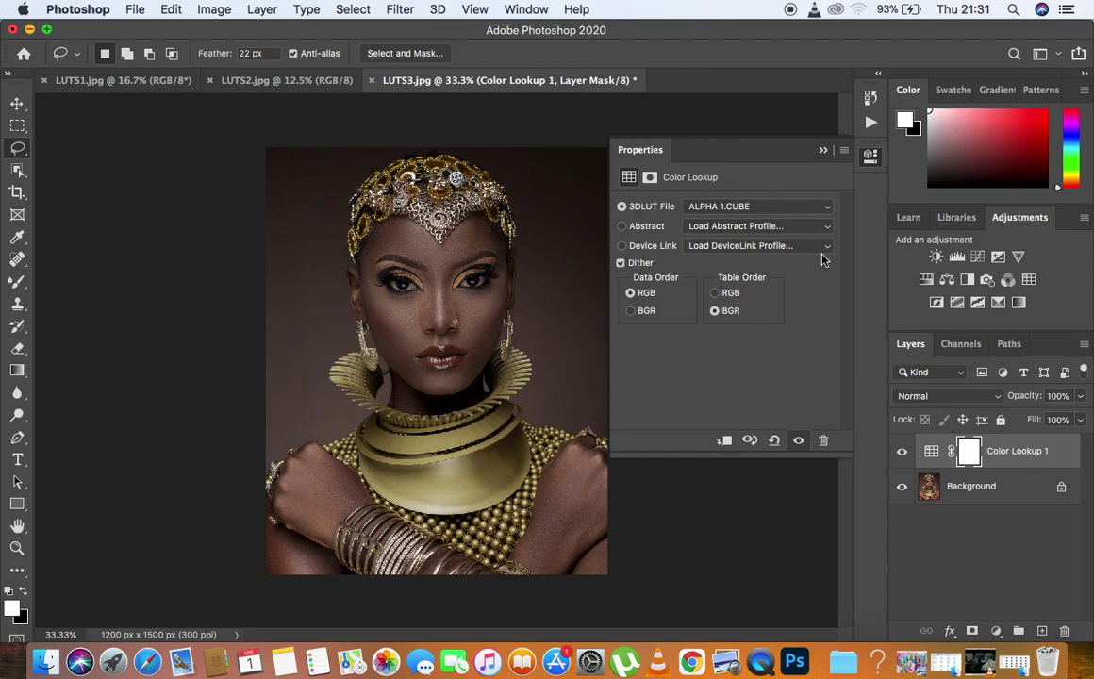
# Toggle the Color Lookup layer off and on to compare the grade with the original portrait
pyautogui.click(901, 453)
pyautogui.click(902, 453)
pyautogui.click(903, 455)
pyautogui.click(902, 455)
# Switch the 3DLUT file to ALPHA 2.CUBE and compare it against the original
pyautogui.click(801, 207)
pyautogui.click(773, 223)
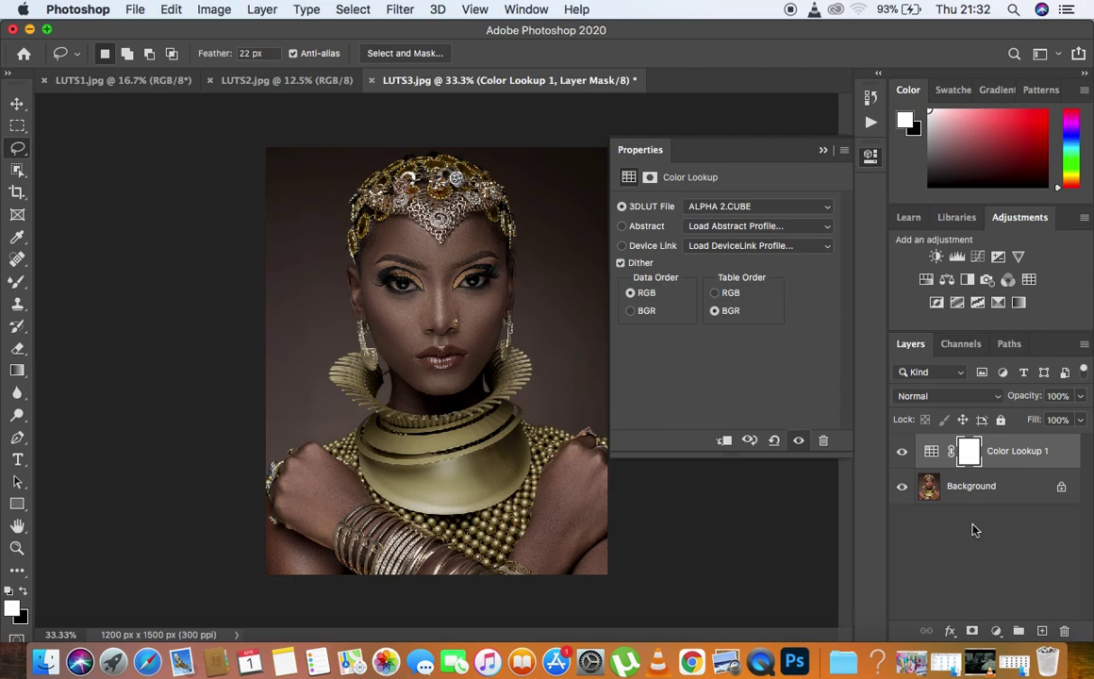
pyautogui.click(901, 453)
pyautogui.click(901, 453)
# Lower the Color Lookup layer opacity to about 70% and compare before and after
pyautogui.click(1079, 396)
pyautogui.moveTo(1079, 415); pyautogui.dragTo(1051, 422)
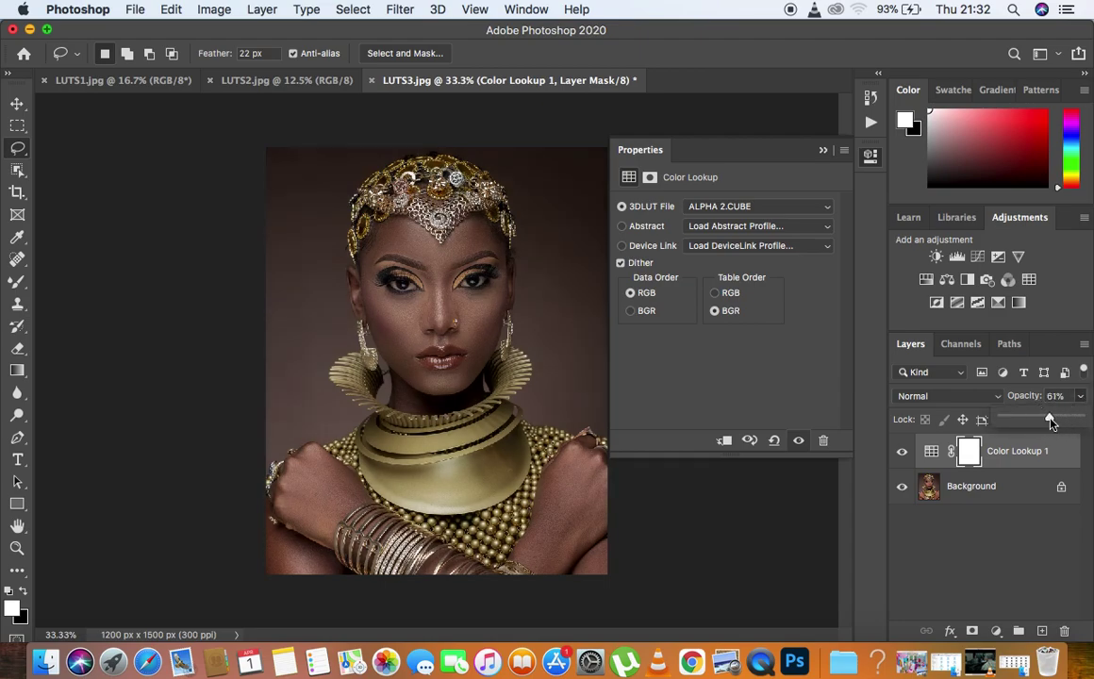
pyautogui.click(901, 452)
pyautogui.click(901, 452)
pyautogui.click(901, 451)
pyautogui.click(902, 452)
pyautogui.click(717, 199)
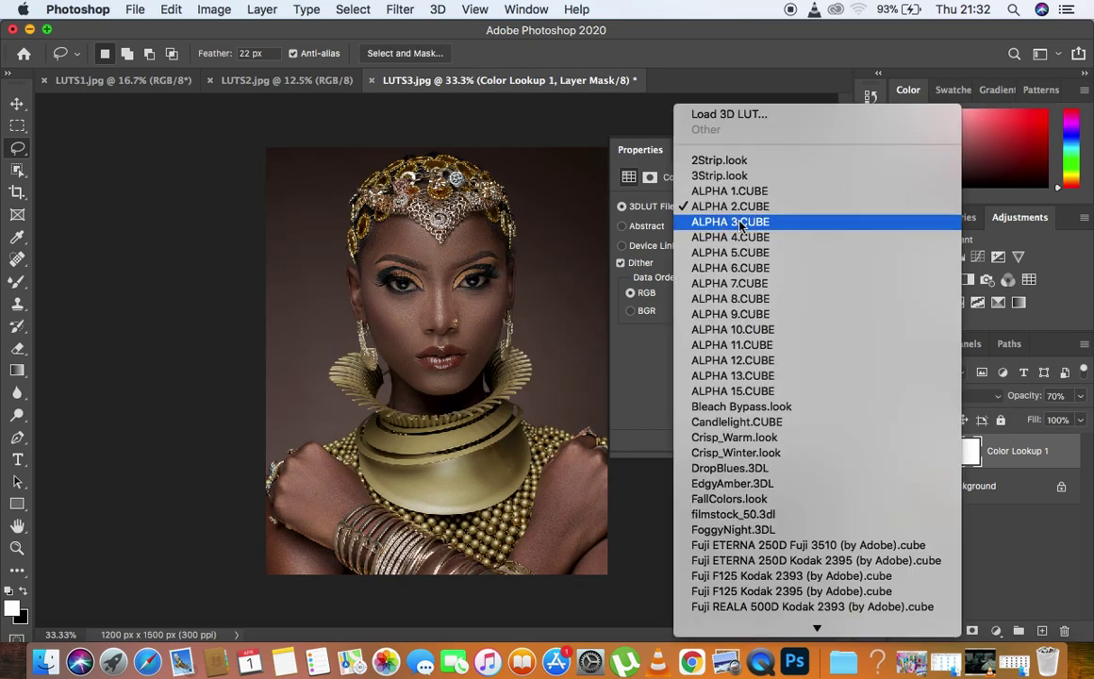
# Apply ALPHA 3.CUBE to the lookup layer at 100% opacity
pyautogui.click(741, 226)
pyautogui.click(1080, 396)
pyautogui.moveTo(1055, 417); pyautogui.dragTo(1091, 424)
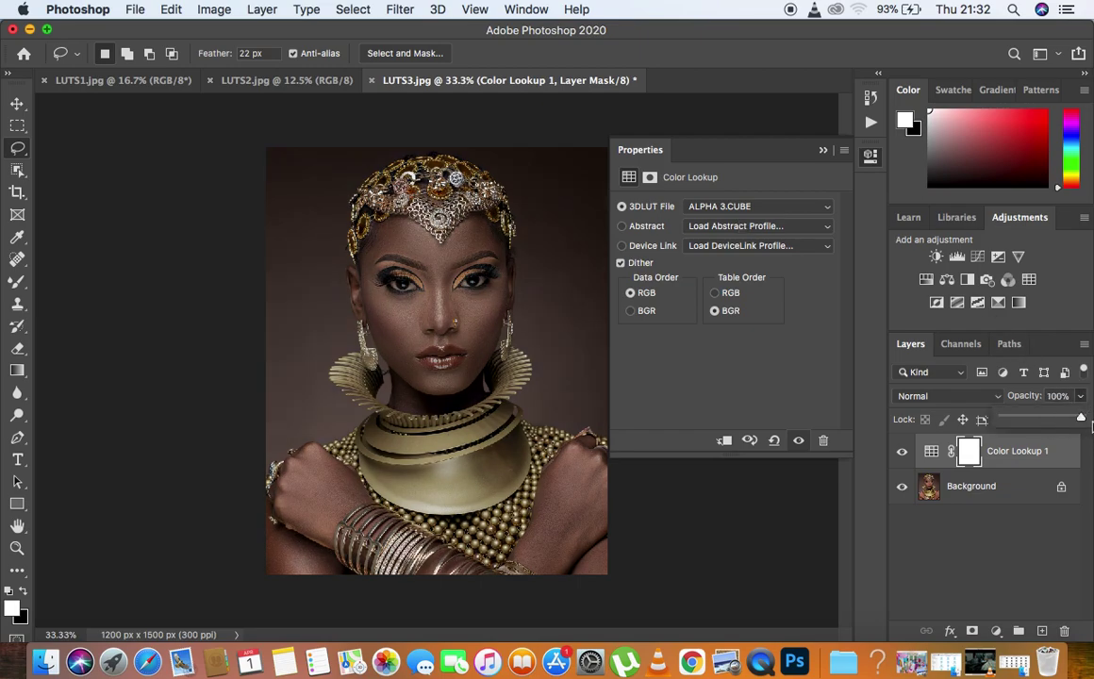
pyautogui.click(800, 215)
pyautogui.click(803, 212)
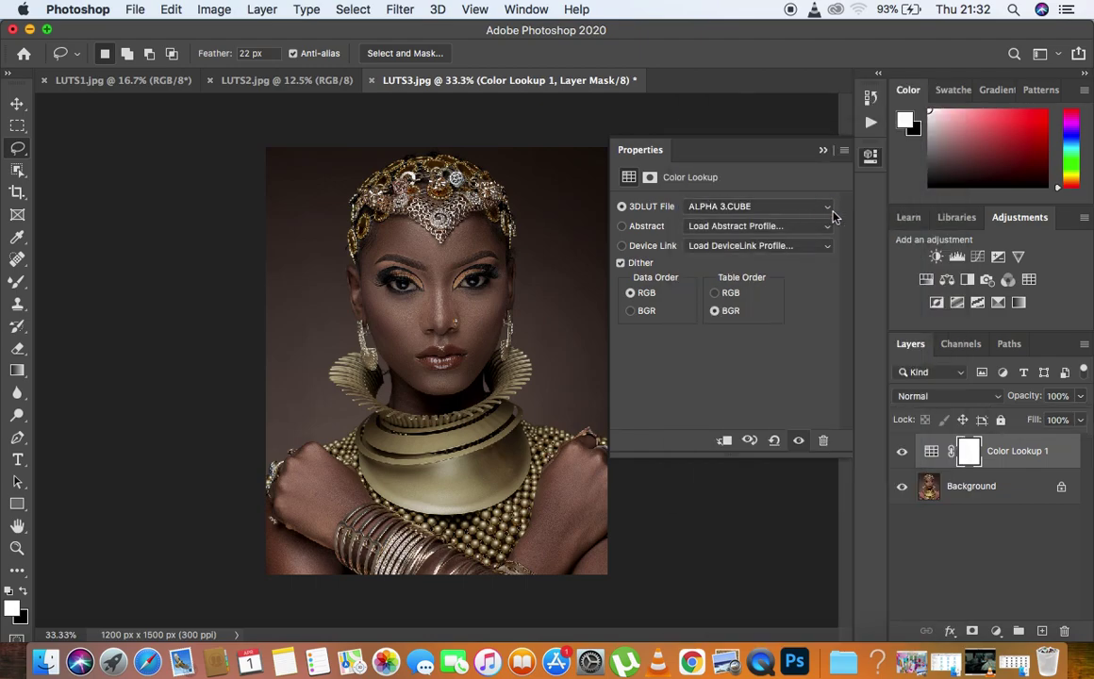
# Switch the lookup to ALPHA 4.CUBE and compare it with the original portrait
pyautogui.click(831, 215)
pyautogui.click(781, 222)
pyautogui.click(901, 453)
pyautogui.click(902, 454)
# Try ALPHA 5.CUBE at about 71% opacity, then switch the lookup to ALPHA 6.CUBE
pyautogui.click(801, 207)
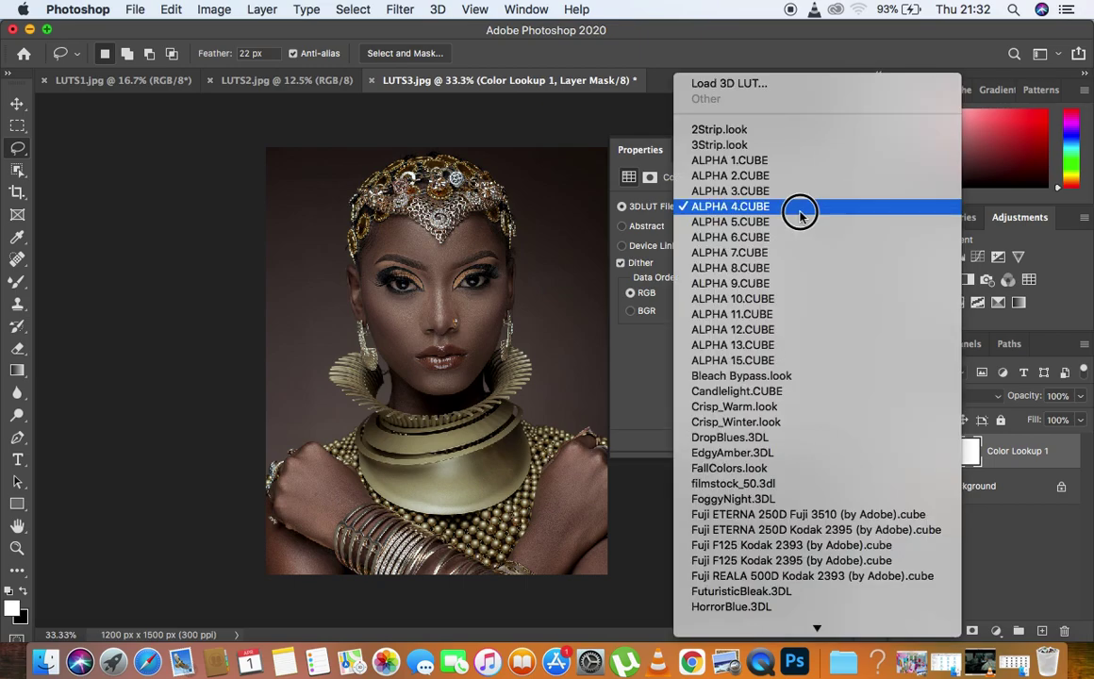
pyautogui.click(796, 221)
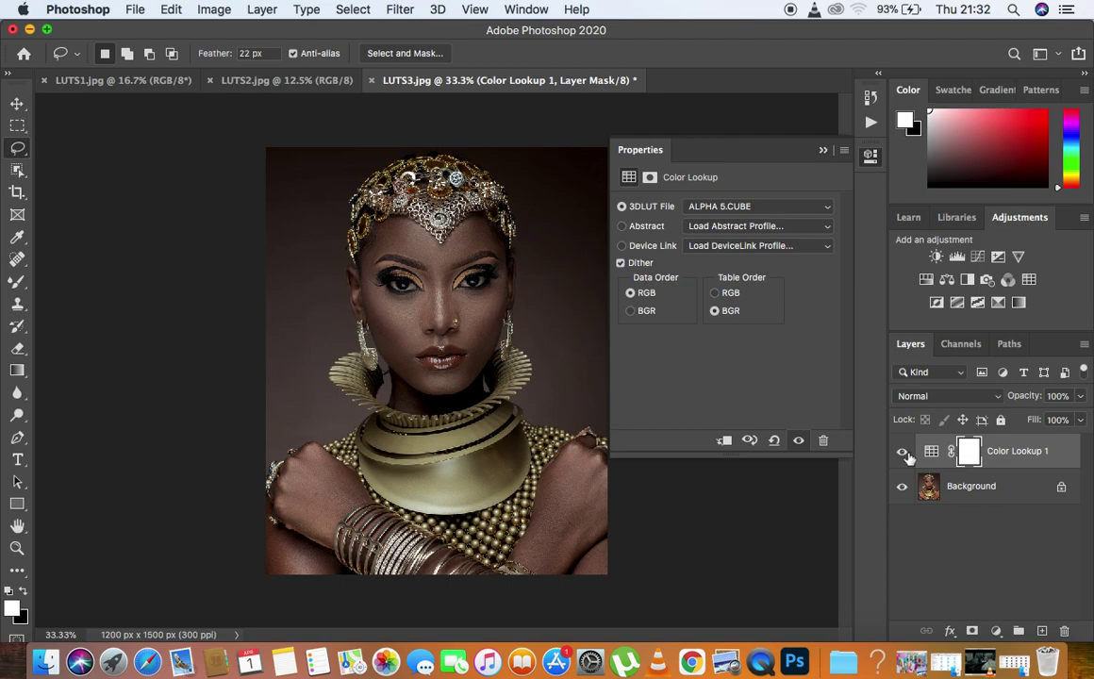
pyautogui.click(902, 454)
pyautogui.click(902, 454)
pyautogui.click(1079, 396)
pyautogui.moveTo(1083, 418)
pyautogui.mouseDown()
pyautogui.moveTo(1055, 415)
pyautogui.moveTo(1066, 418)
pyautogui.mouseUp()
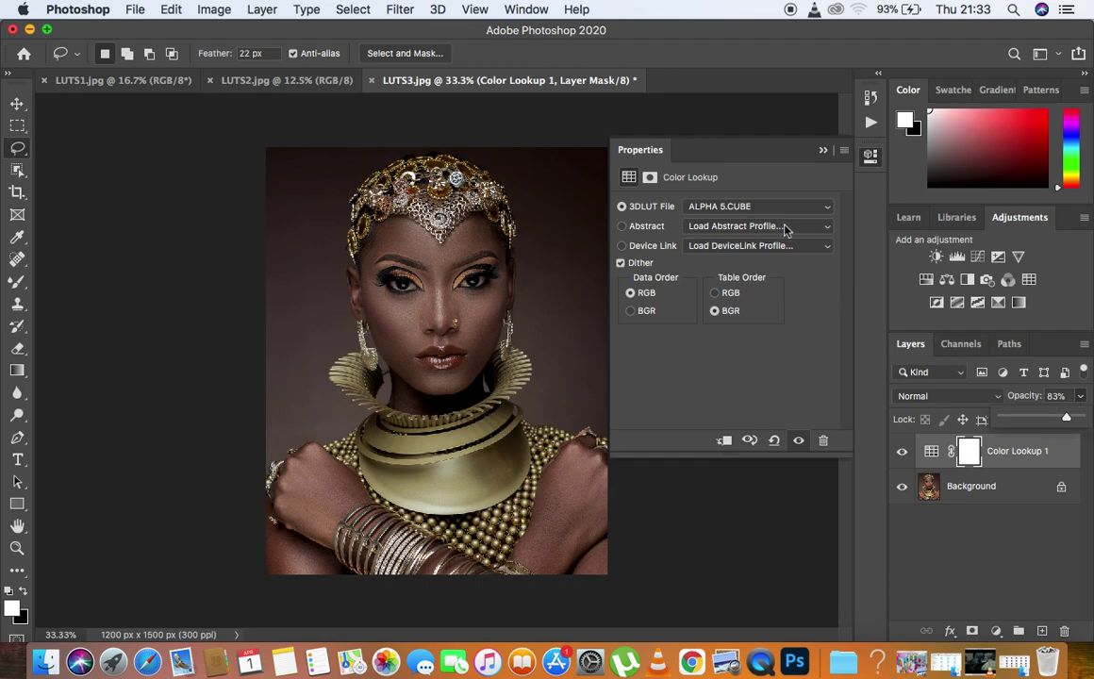
pyautogui.click(784, 206)
pyautogui.click(777, 227)
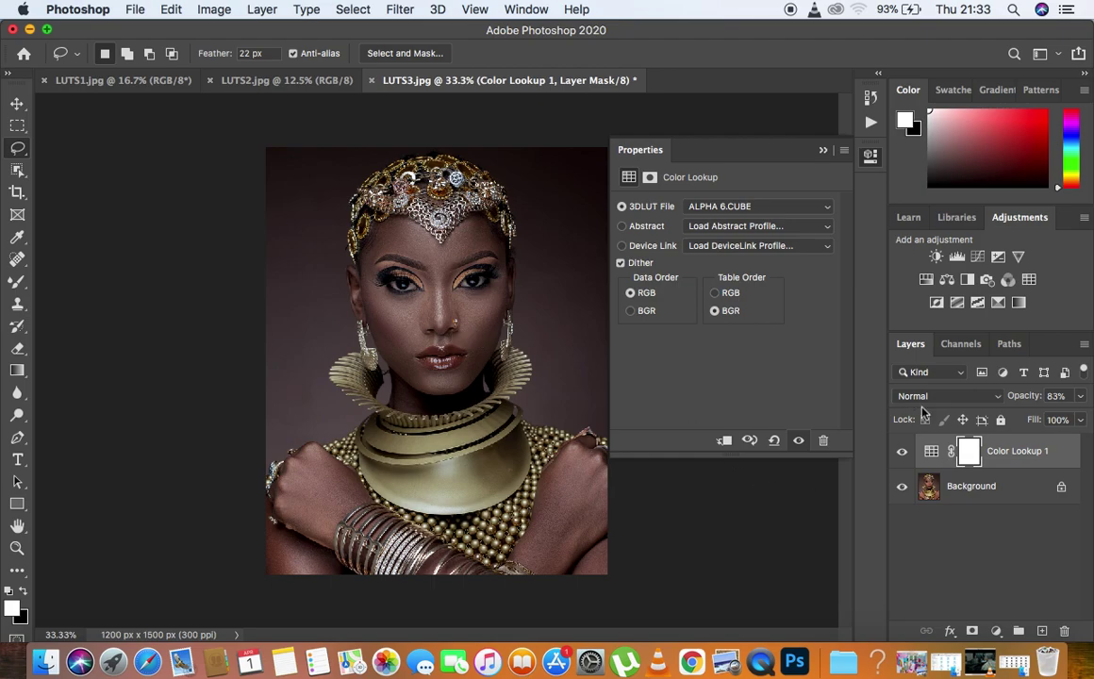
# Raise the lookup opacity to 100% and toggle the layer to compare before and after
pyautogui.click(1080, 397)
pyautogui.moveTo(1066, 417); pyautogui.dragTo(1084, 416)
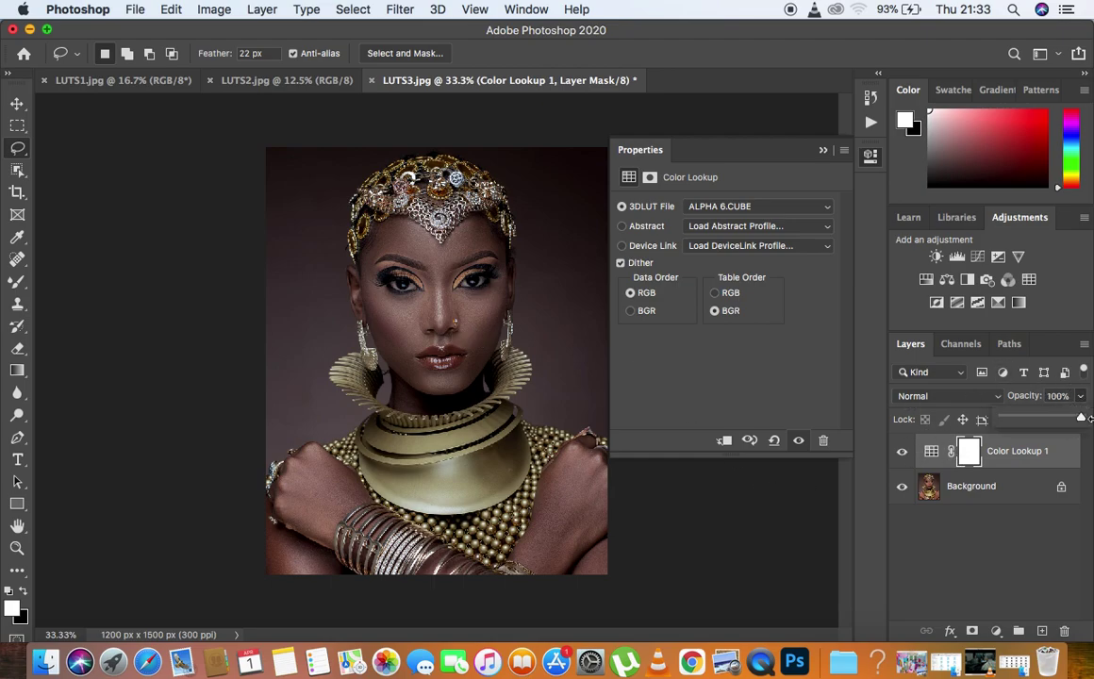
pyautogui.click(903, 453)
pyautogui.click(903, 453)
pyautogui.click(903, 453)
pyautogui.click(903, 453)
pyautogui.click(903, 453)
# Try ALPHA 7.CUBE at reduced opacity against the original, then restore opacity to 100%
pyautogui.click(759, 205)
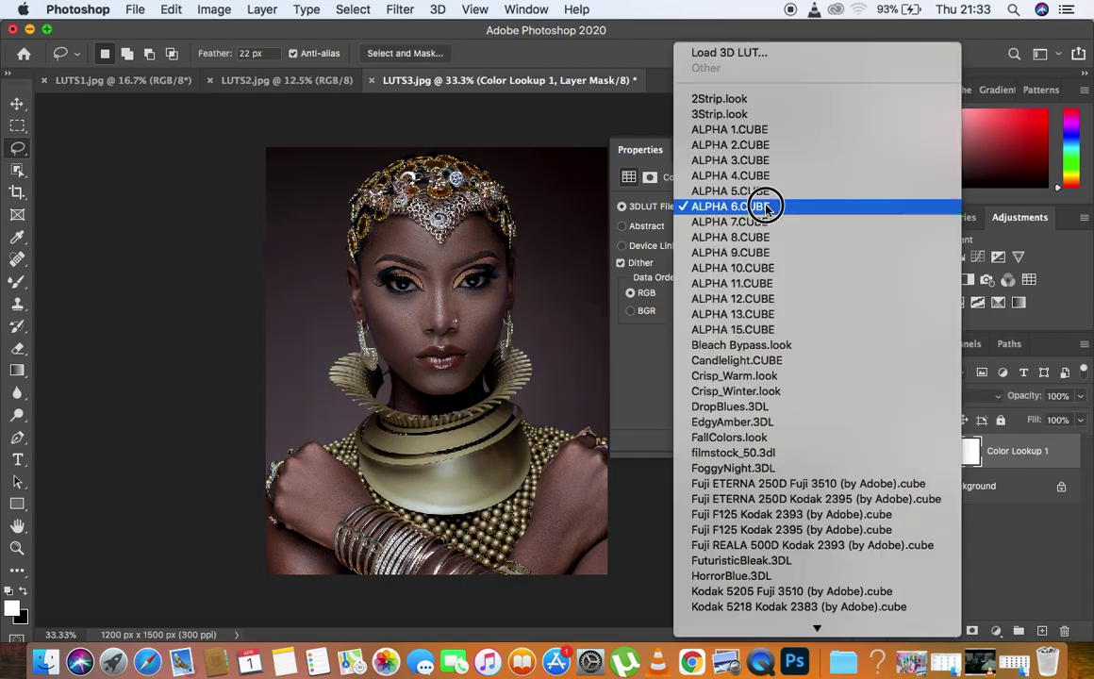
pyautogui.click(760, 232)
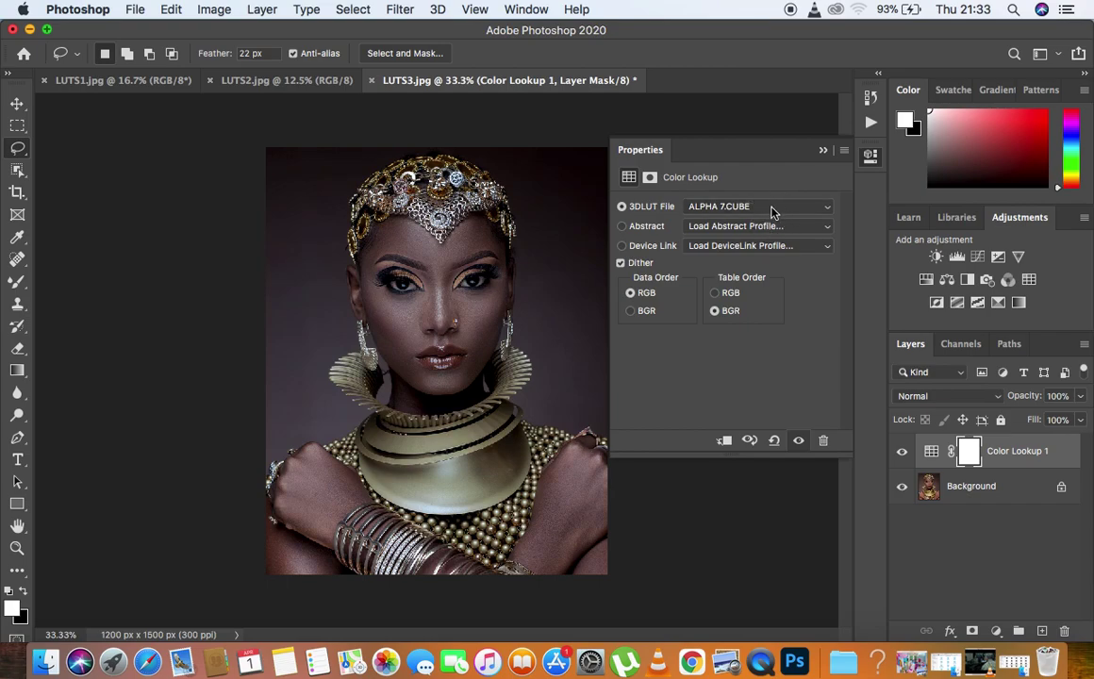
pyautogui.click(1080, 396)
pyautogui.moveTo(1080, 418); pyautogui.dragTo(1047, 419)
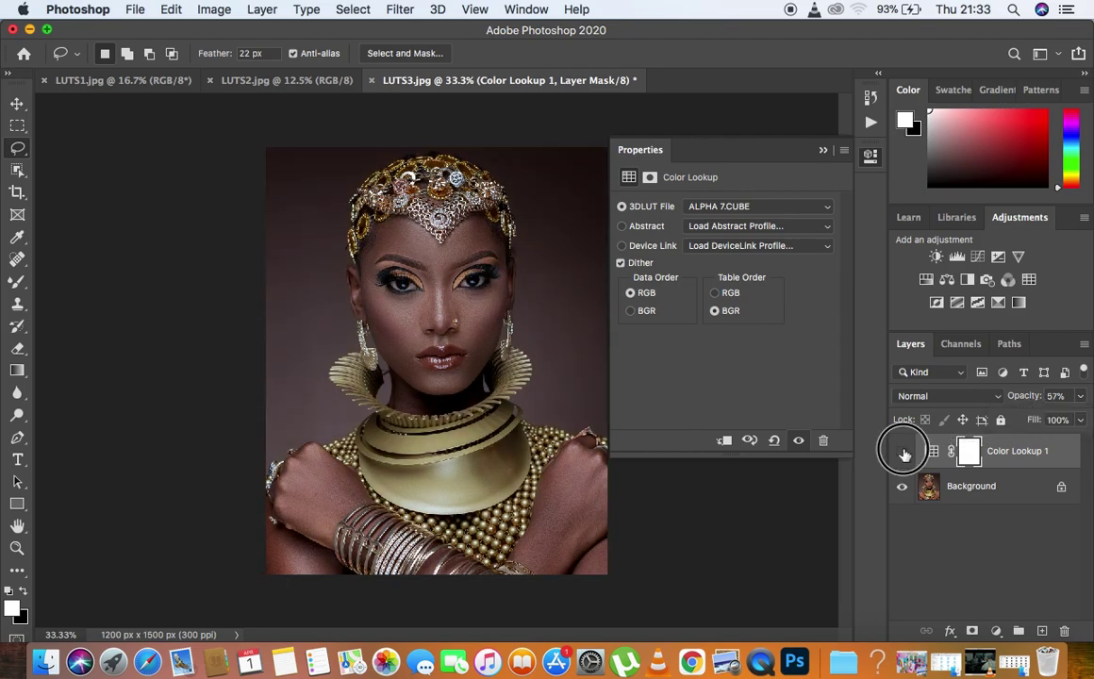
pyautogui.click(902, 452)
pyautogui.click(902, 452)
pyautogui.click(902, 453)
pyautogui.click(902, 452)
pyautogui.click(1079, 396)
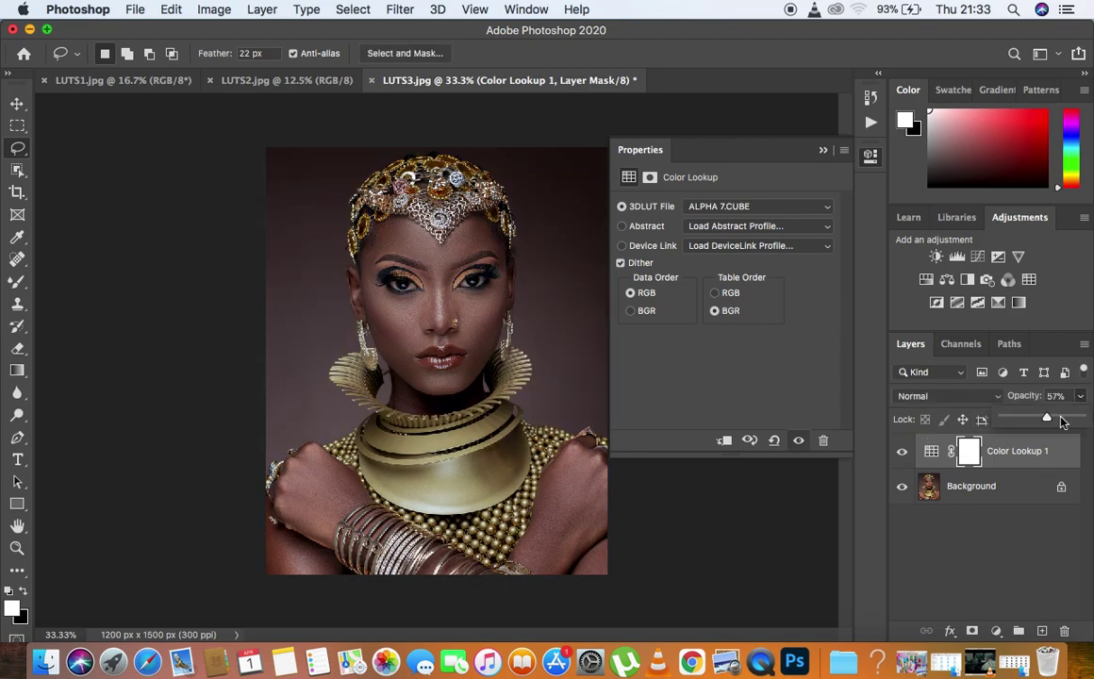
pyautogui.moveTo(1062, 420); pyautogui.dragTo(1084, 420)
# Preview ALPHA 8, 9, 10 and 11.CUBE in turn on the lookup layer
pyautogui.click(791, 206)
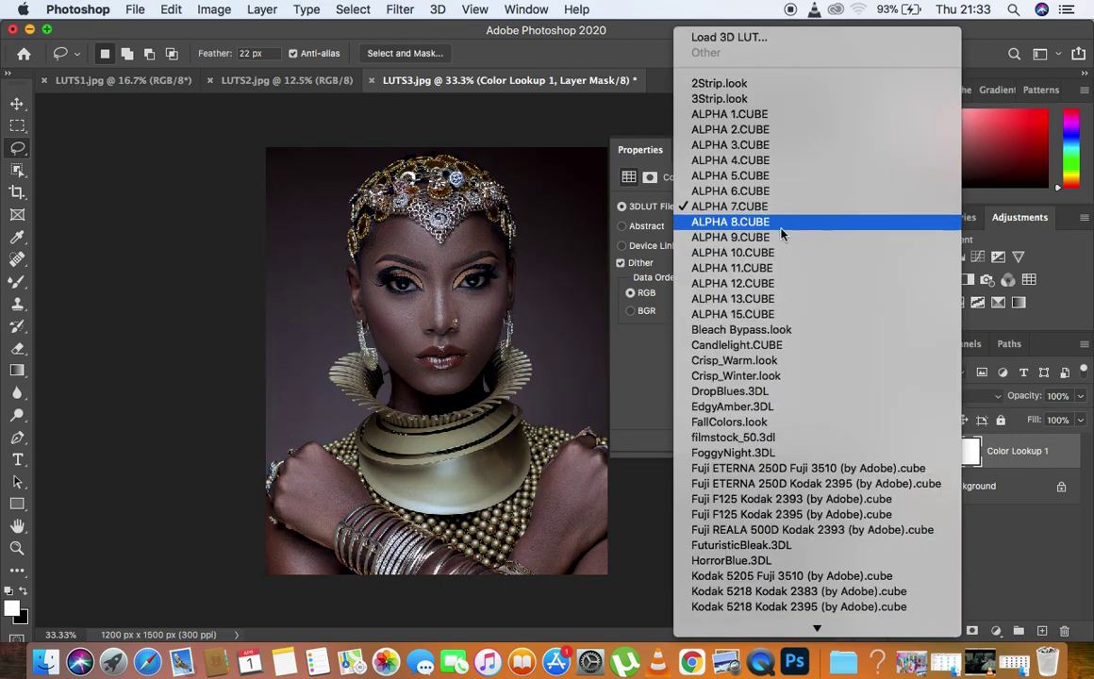
pyautogui.click(778, 227)
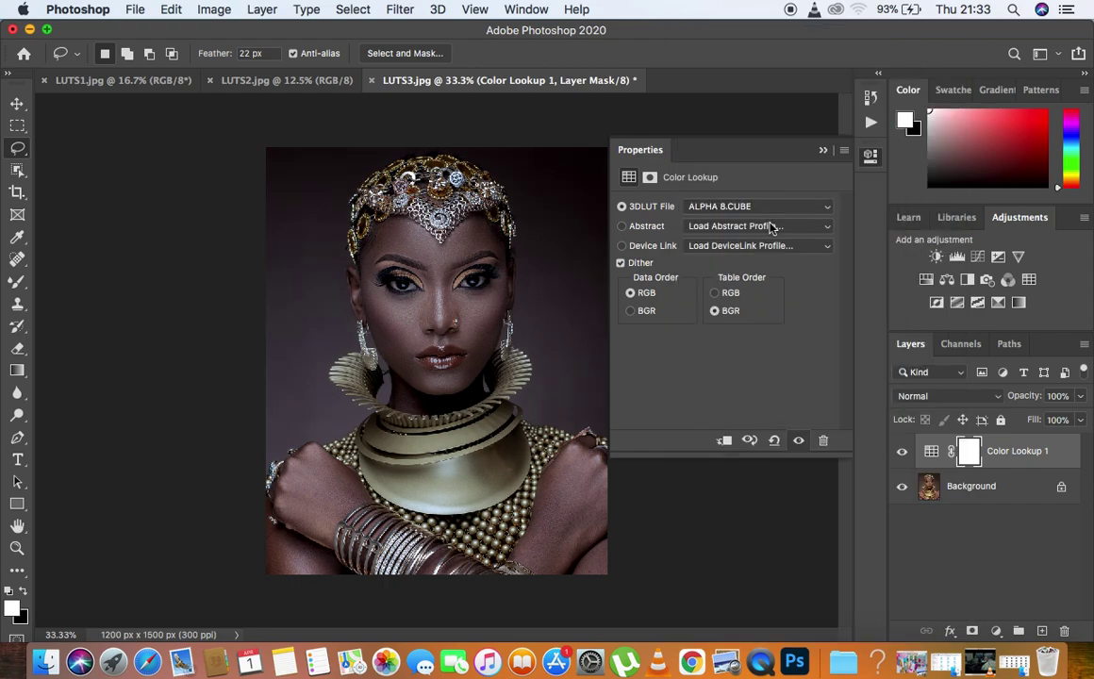
pyautogui.click(762, 206)
pyautogui.click(760, 221)
pyautogui.click(754, 207)
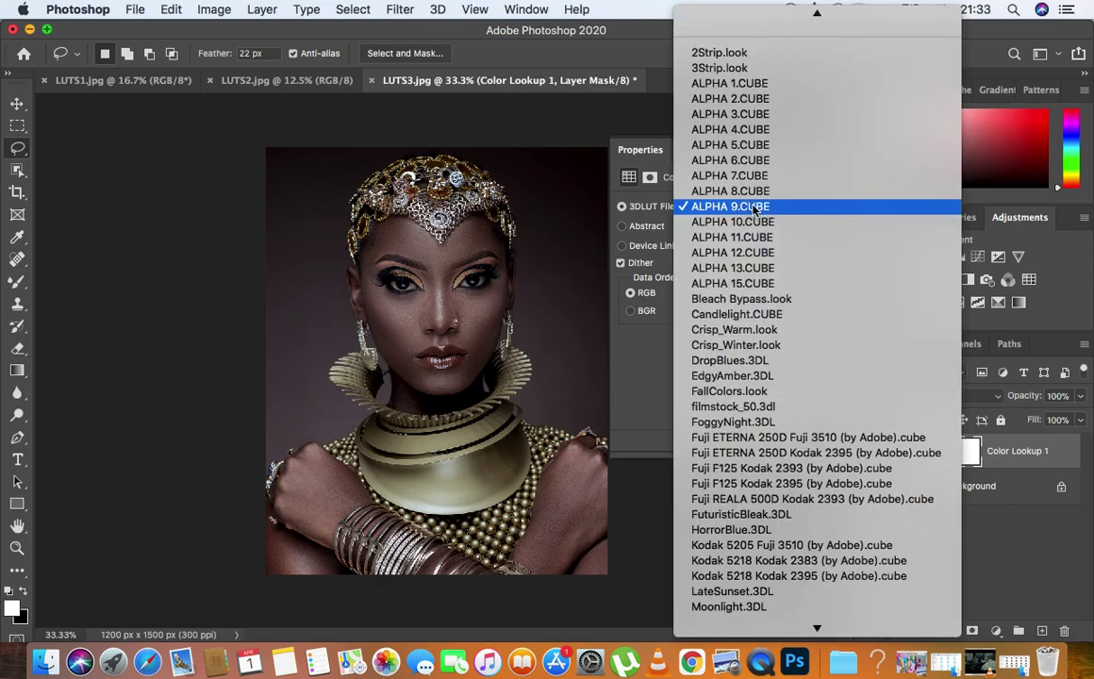
pyautogui.click(756, 221)
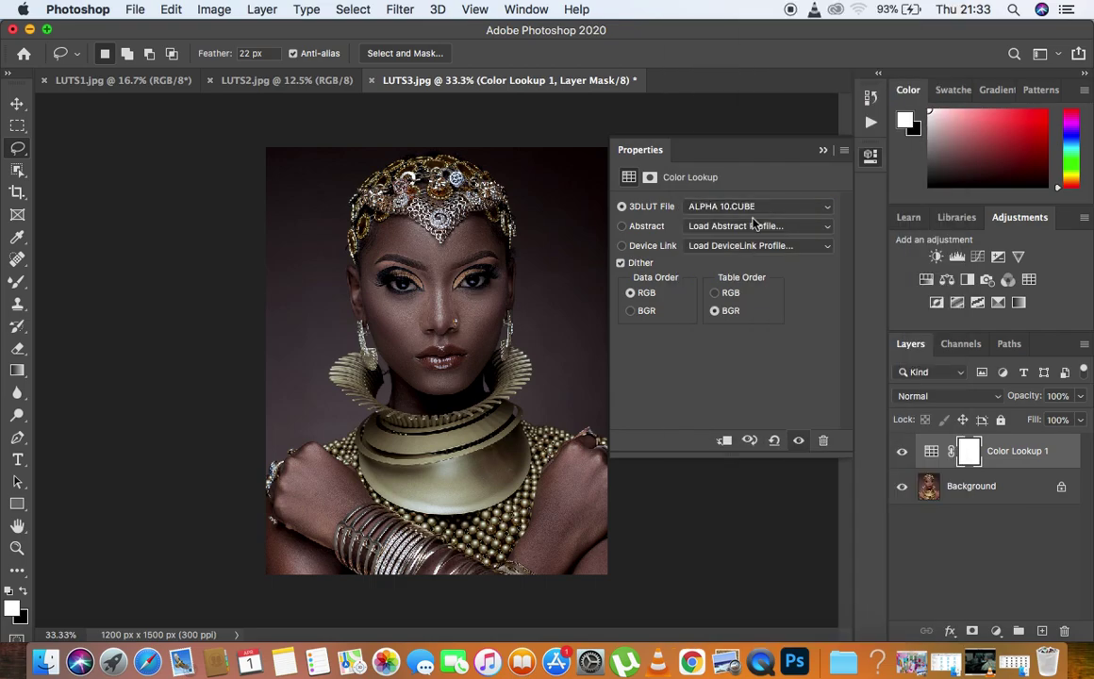
pyautogui.click(748, 208)
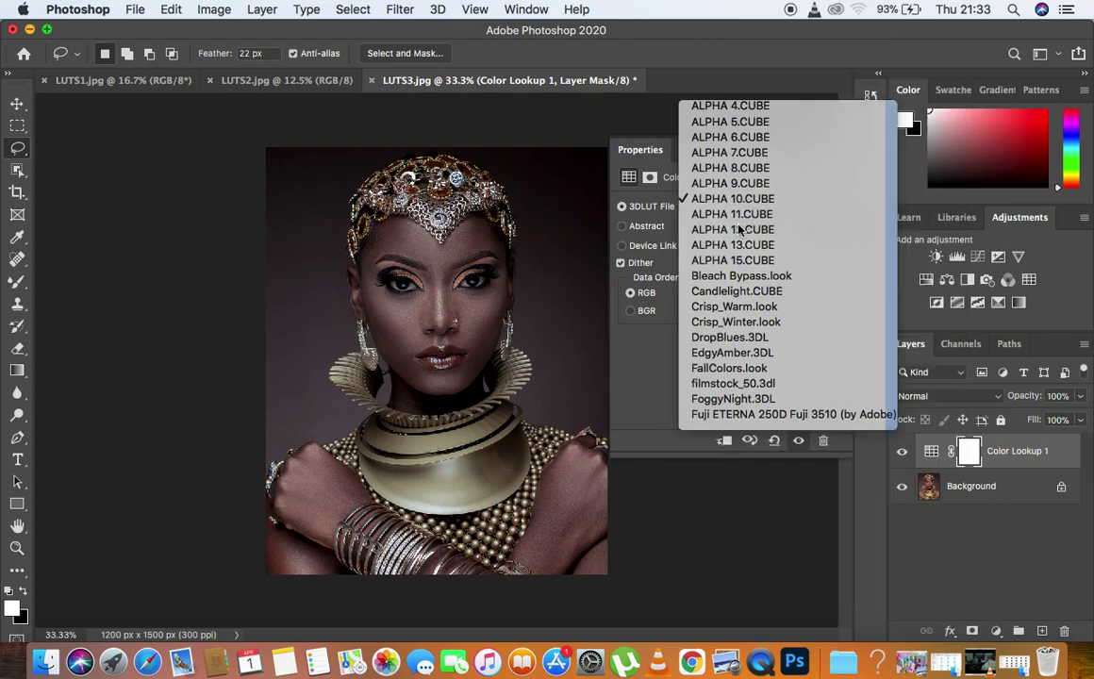
pyautogui.click(741, 229)
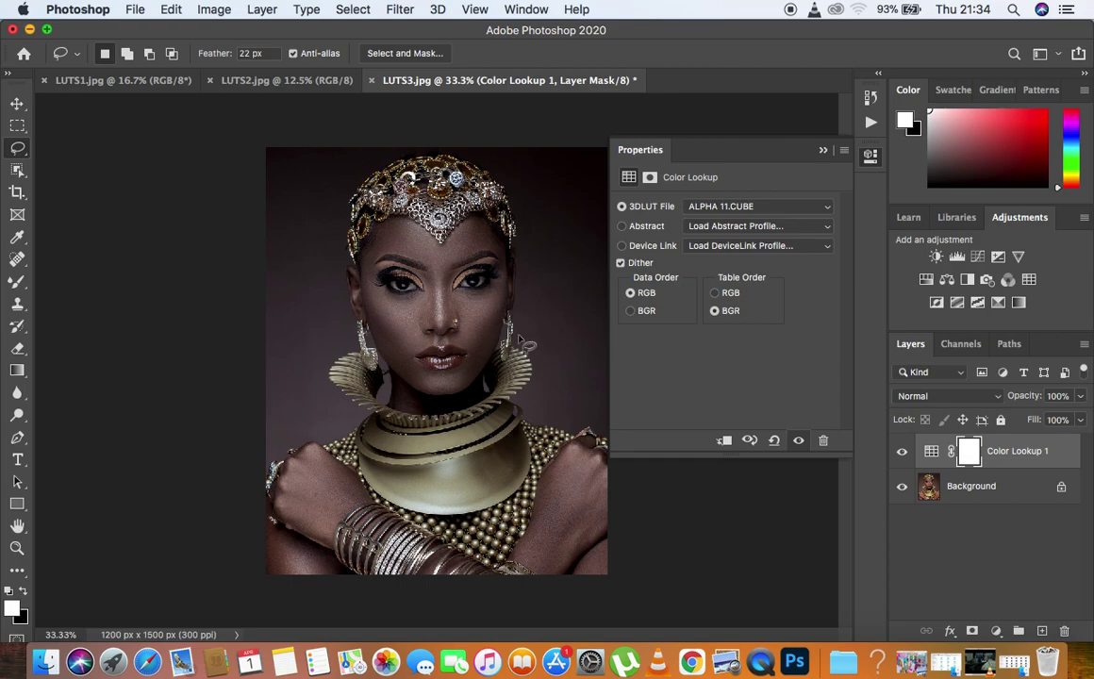
# Preview ALPHA 12, 13 and 15.CUBE, leaving ALPHA 15.CUBE applied
pyautogui.click(728, 208)
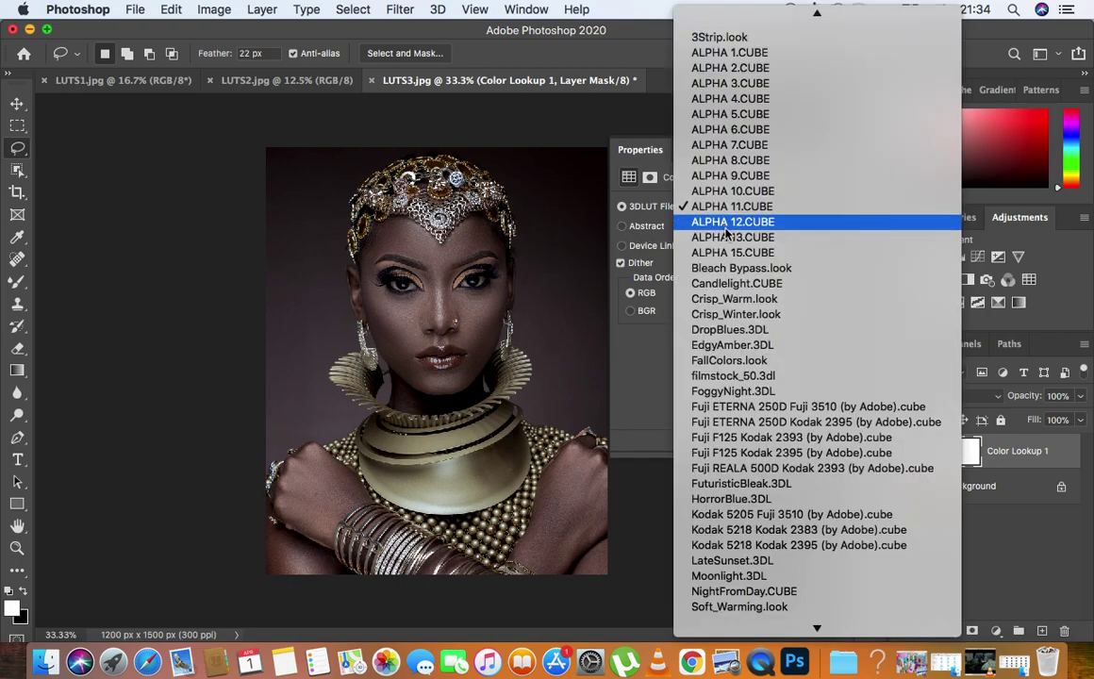
pyautogui.click(727, 226)
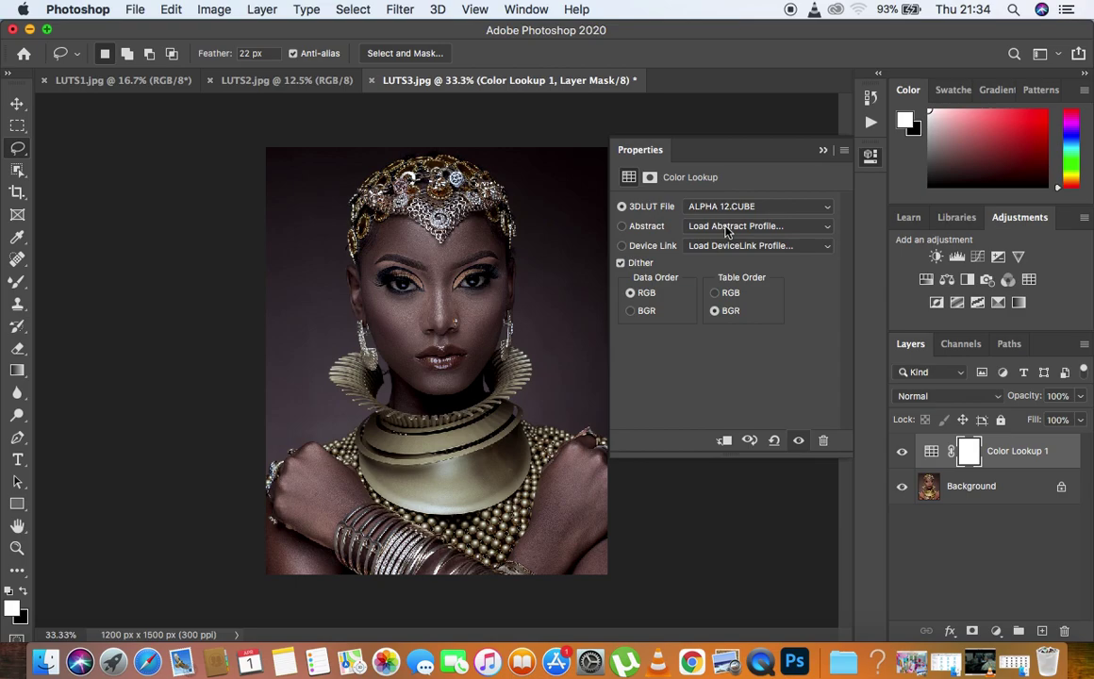
pyautogui.click(717, 208)
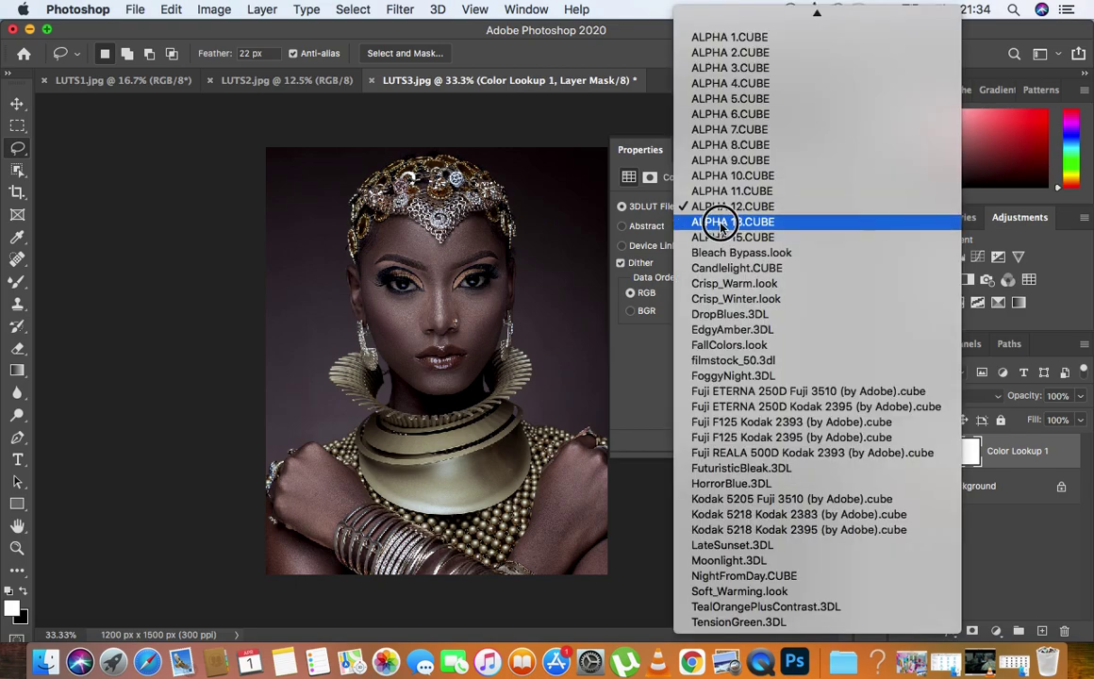
pyautogui.click(718, 220)
pyautogui.click(742, 214)
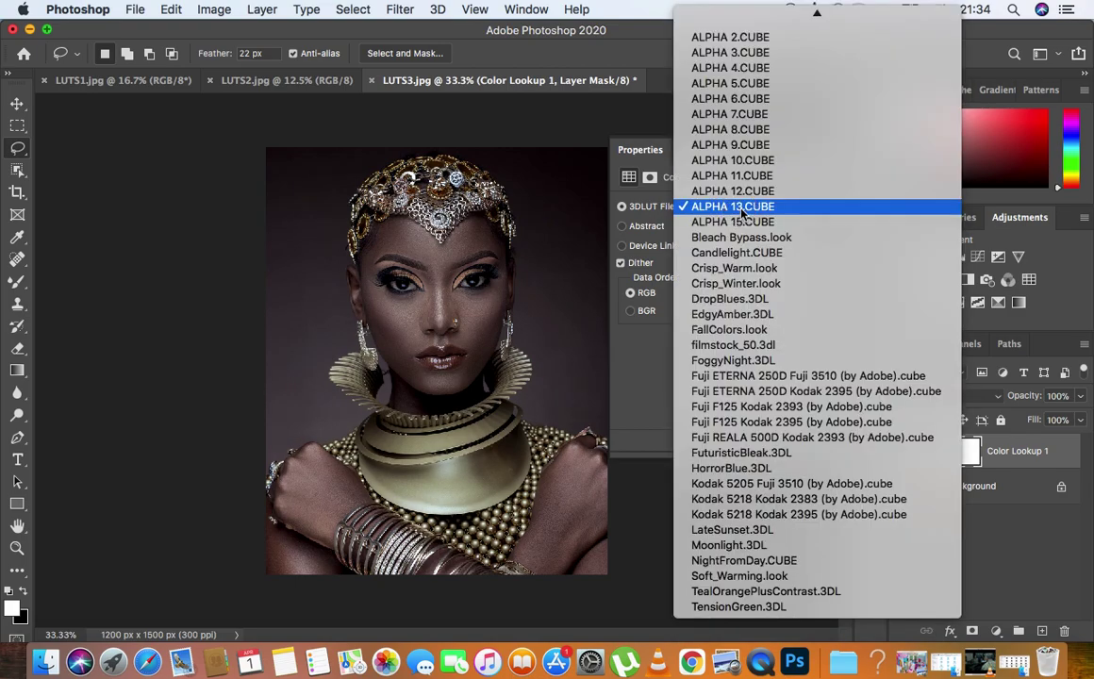
pyautogui.click(744, 223)
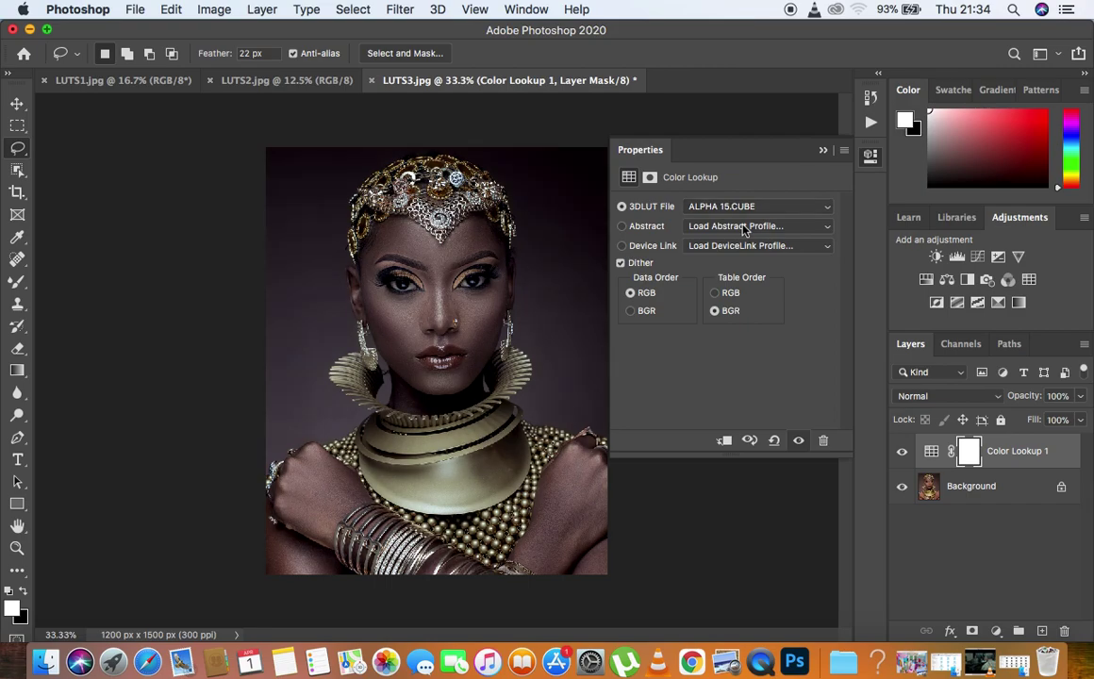
pyautogui.click(736, 206)
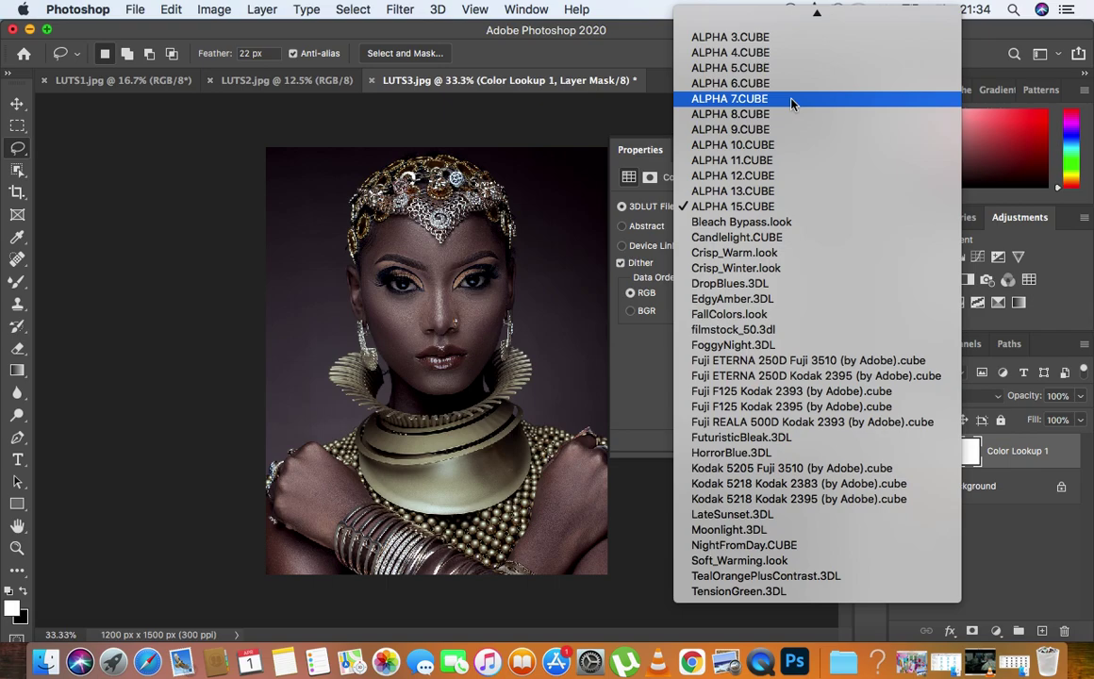
pyautogui.scroll(5, 791, 104)
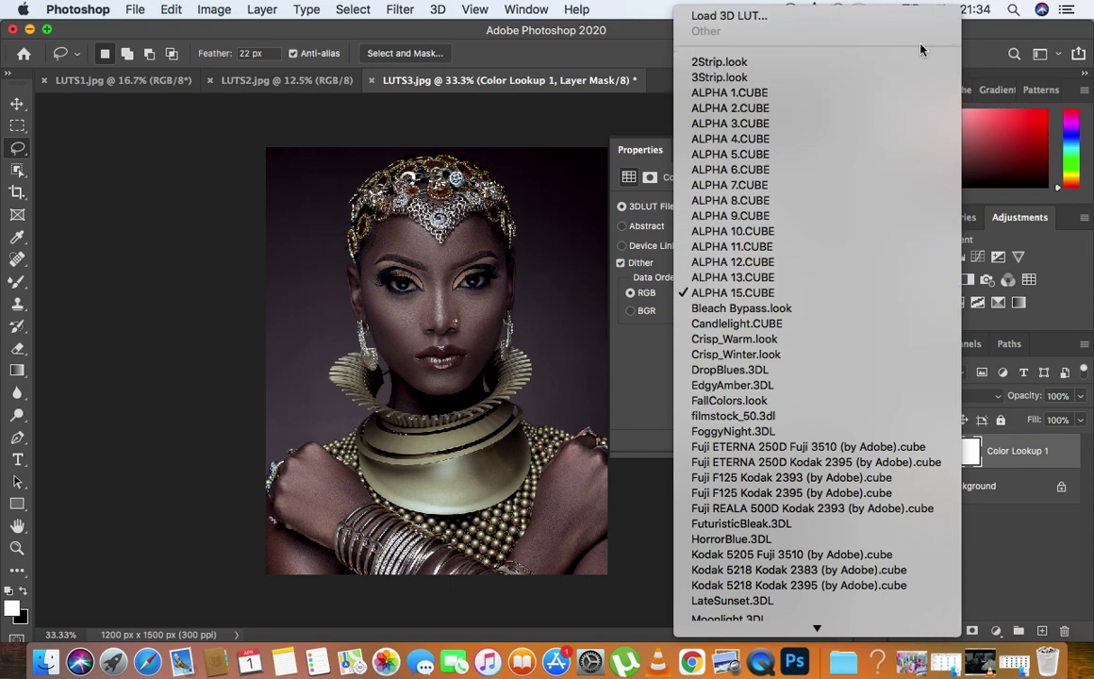
# Keep ALPHA 15.CUBE and lower the Color Lookup layer opacity to about 76%
pyautogui.click(983, 59)
pyautogui.click(1080, 396)
pyautogui.moveTo(1080, 415); pyautogui.dragTo(1062, 420)
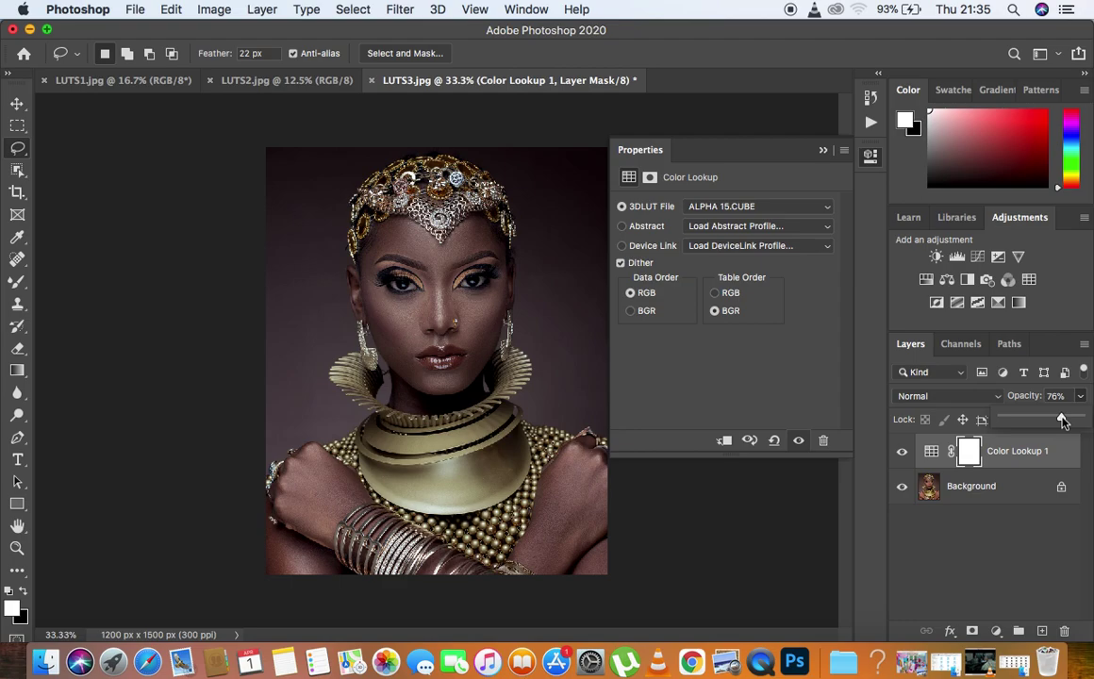
# Toggle Color Lookup 1 to compare with the original colours, then close Properties
pyautogui.click(902, 452)
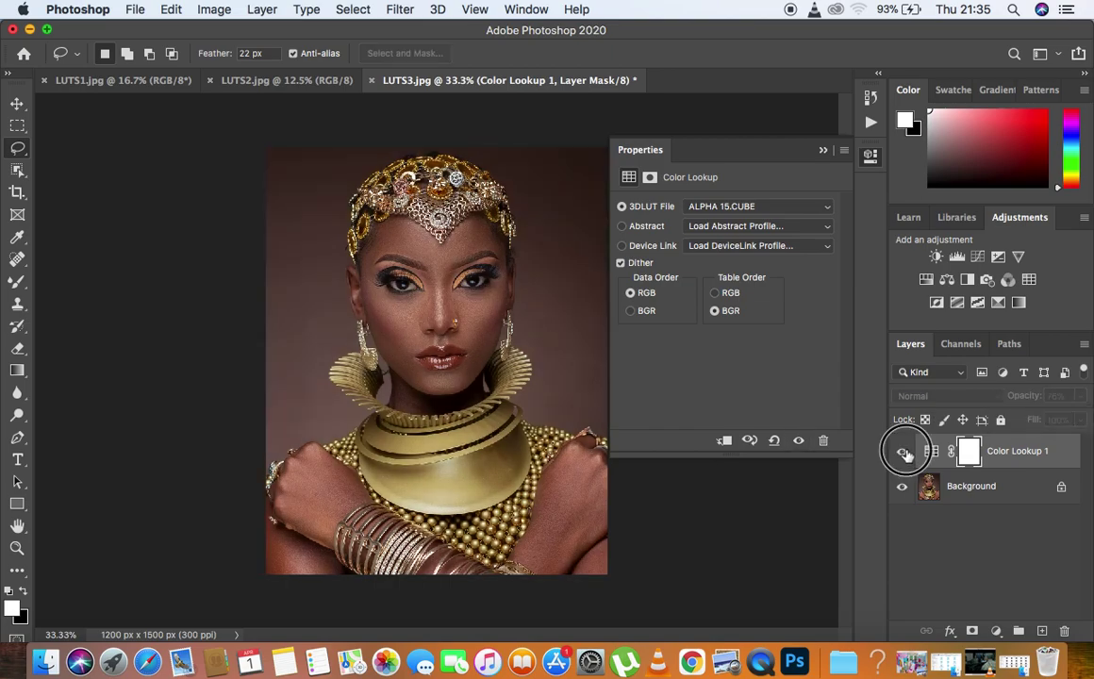
pyautogui.click(902, 453)
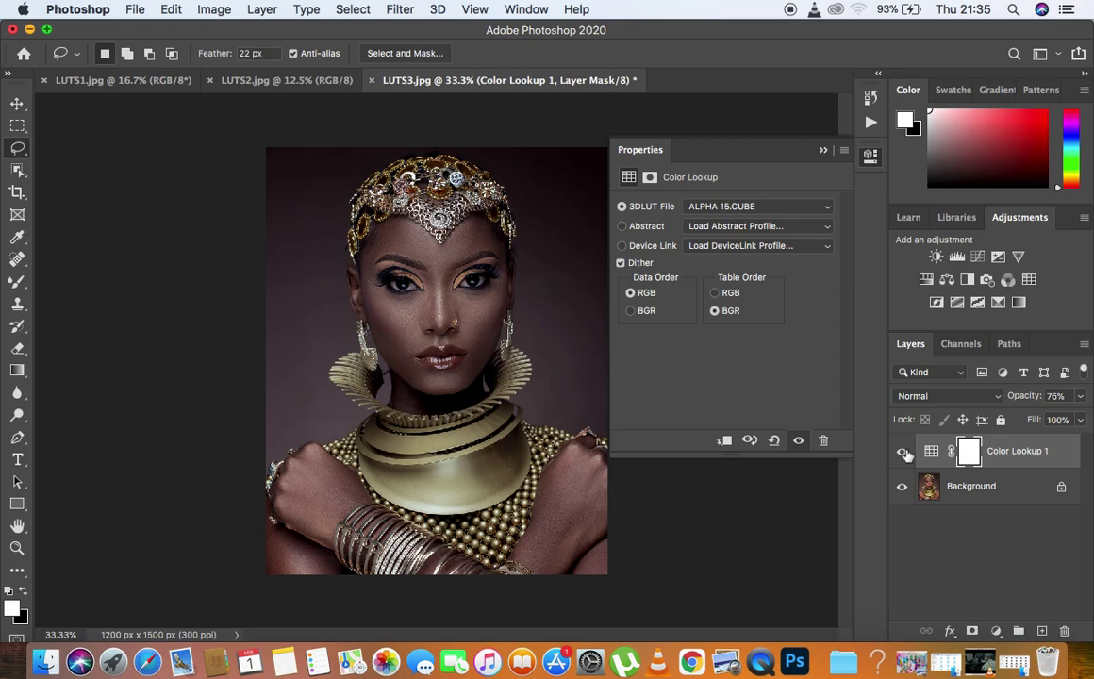
pyautogui.click(902, 452)
pyautogui.click(902, 452)
pyautogui.click(903, 452)
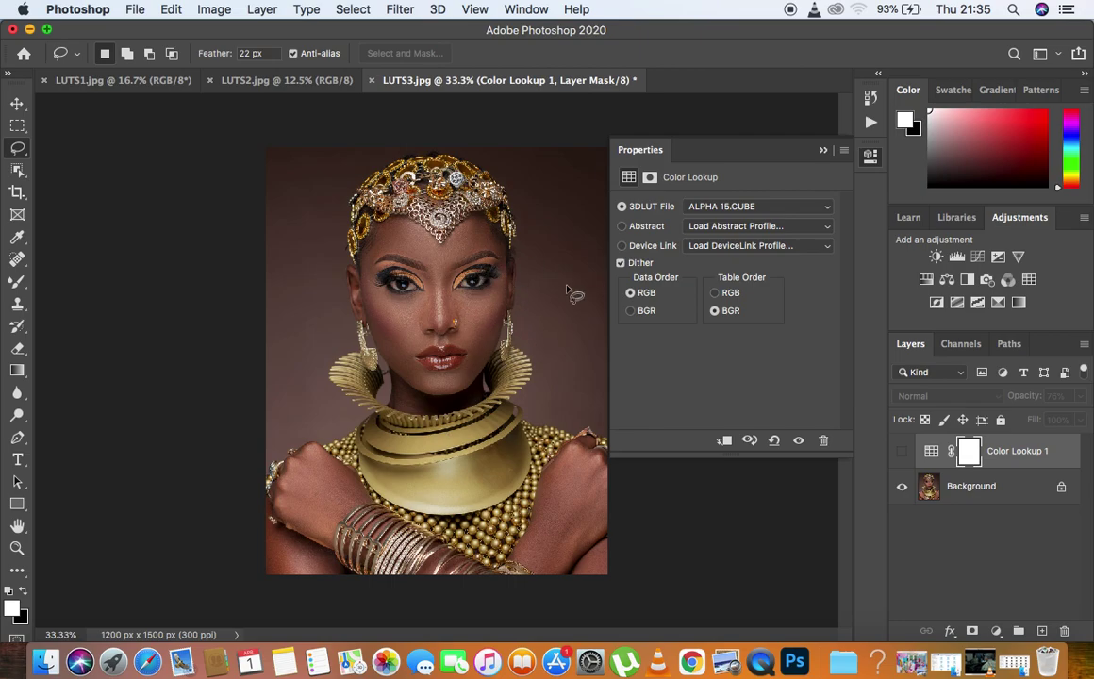
pyautogui.click(903, 452)
pyautogui.click(903, 452)
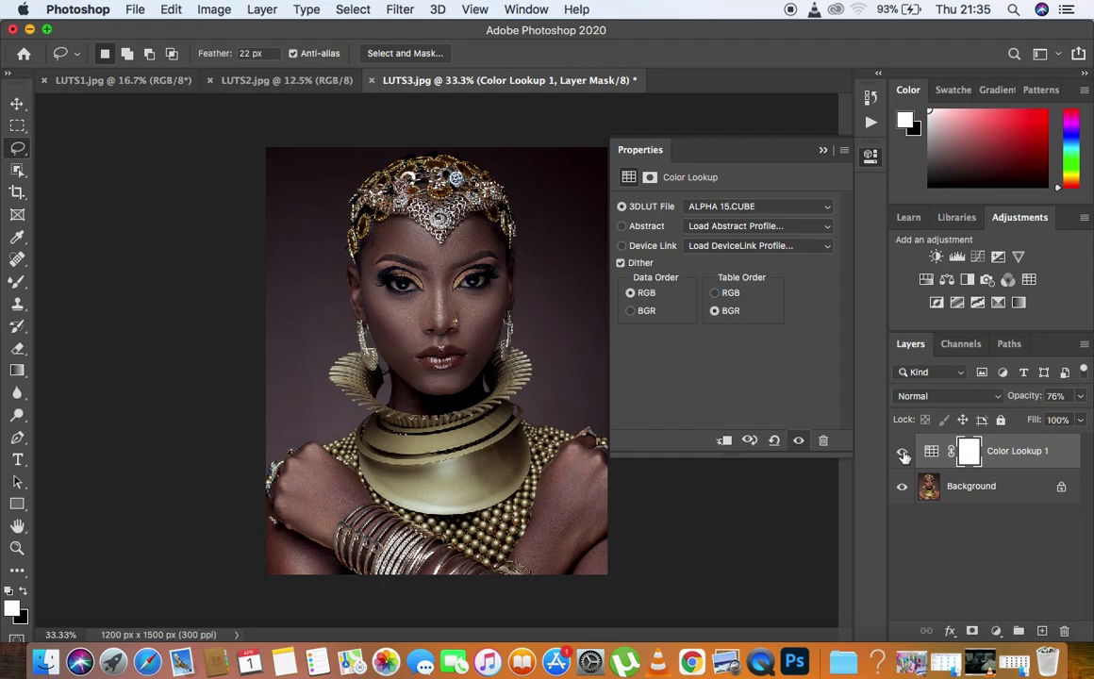
pyautogui.click(823, 152)
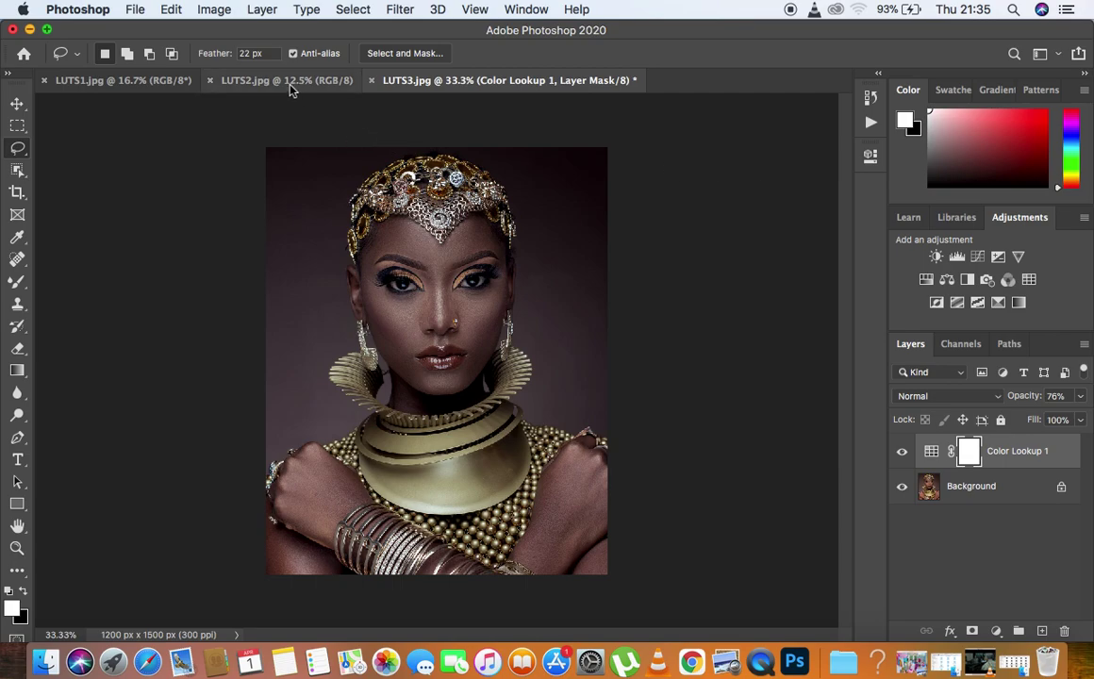
# Compare the LUTS3 and LUTS2 portraits, then add a Color Lookup adjustment to LUTS2.jpg
pyautogui.click(291, 83)
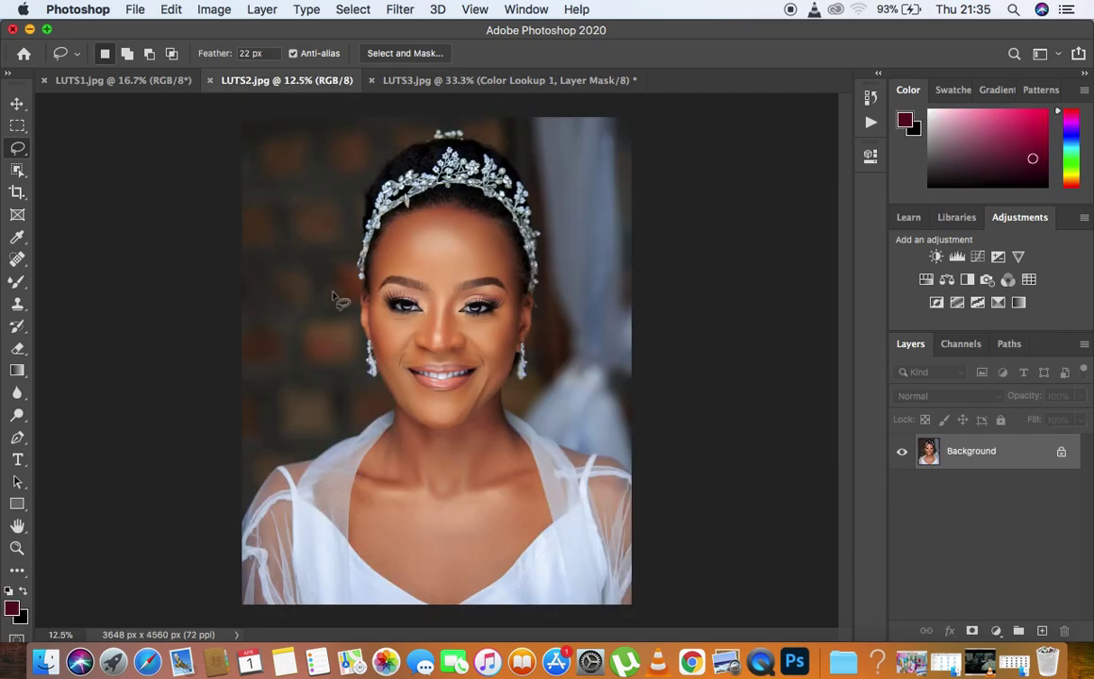
pyautogui.click(516, 83)
pyautogui.click(901, 451)
pyautogui.click(298, 83)
pyautogui.click(424, 81)
pyautogui.click(304, 83)
pyautogui.click(996, 630)
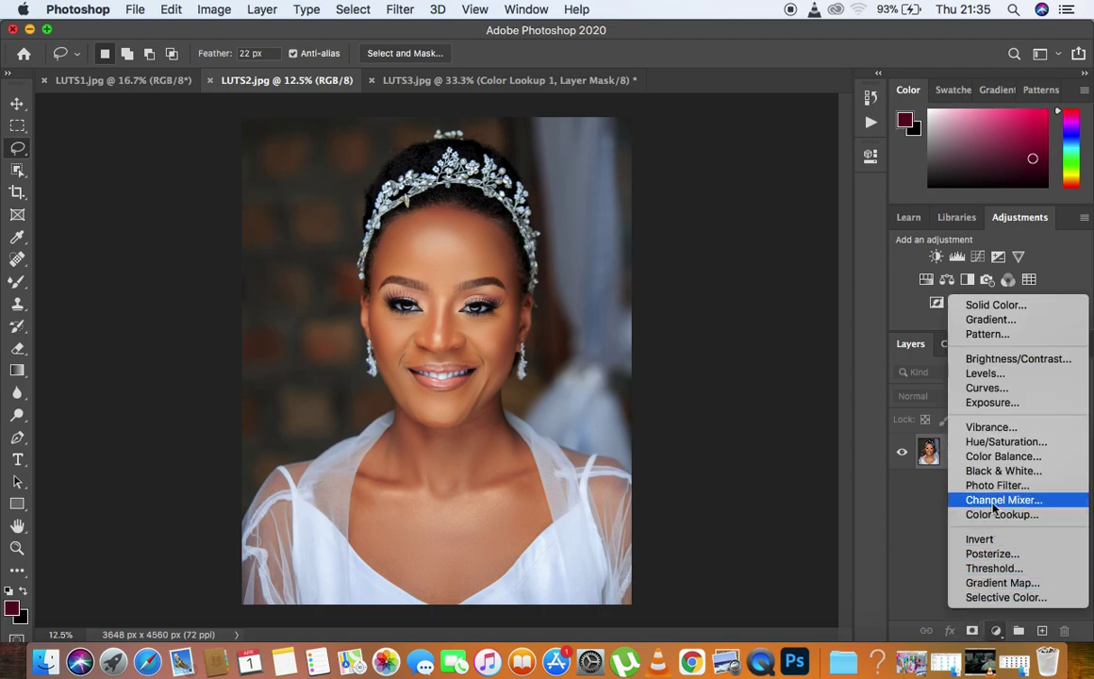
pyautogui.press('Escape')
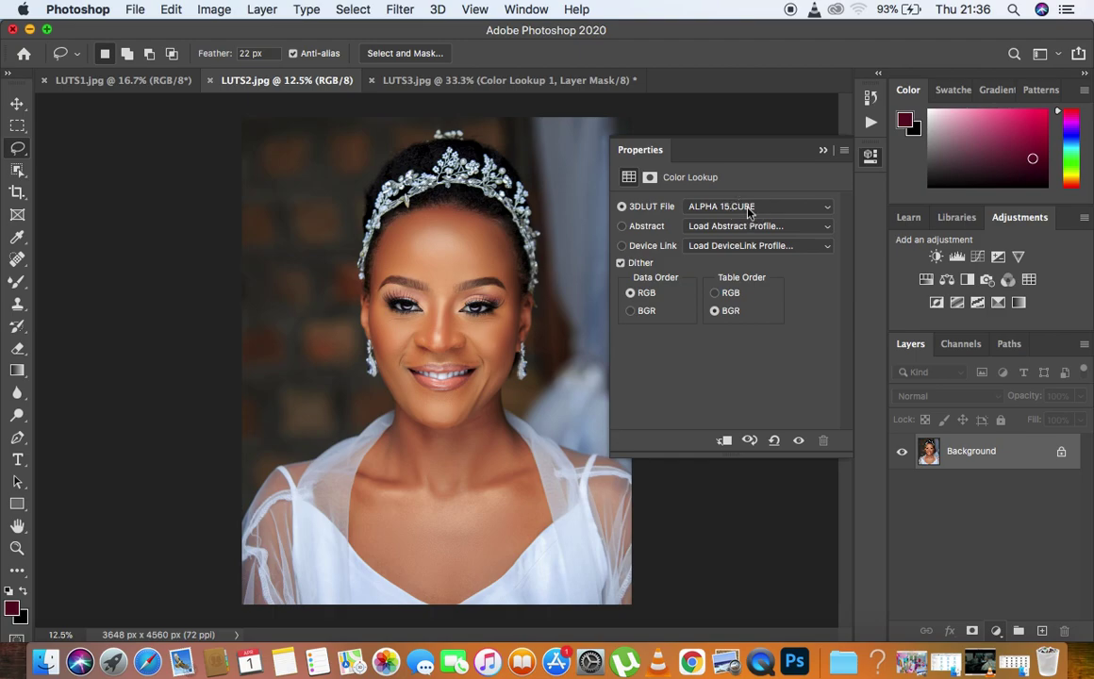
# Apply ALPHA 1.CUBE to the bride portrait and compare it with the original photo
pyautogui.click(748, 207)
pyautogui.click(745, 283)
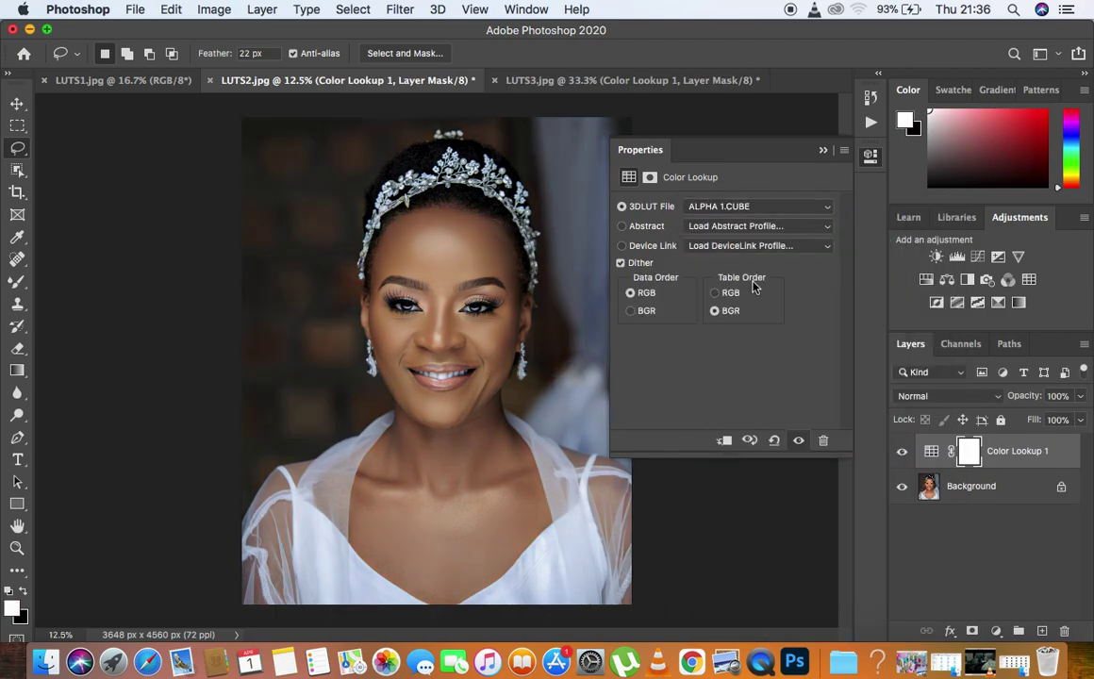
pyautogui.click(749, 137)
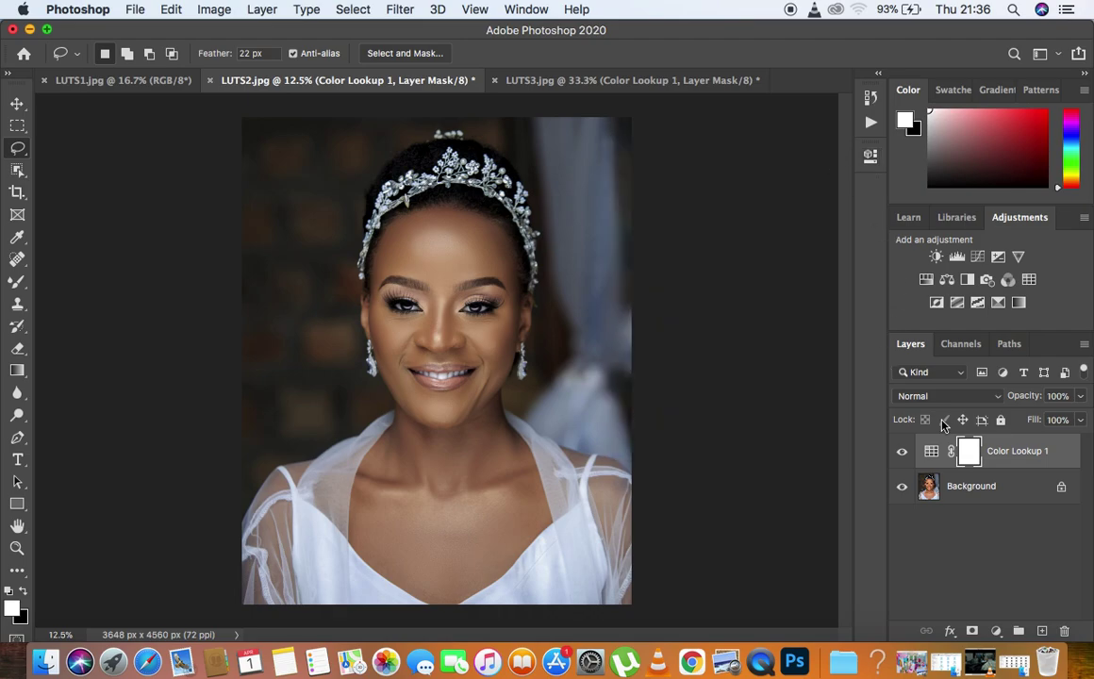
pyautogui.click(902, 453)
pyautogui.click(902, 453)
# Lower the lookup layer opacity to 53% and compare the portrait with and without it
pyautogui.click(1079, 396)
pyautogui.moveTo(1082, 417); pyautogui.dragTo(1042, 417)
pyautogui.click(902, 453)
pyautogui.click(903, 453)
pyautogui.click(902, 452)
pyautogui.click(902, 453)
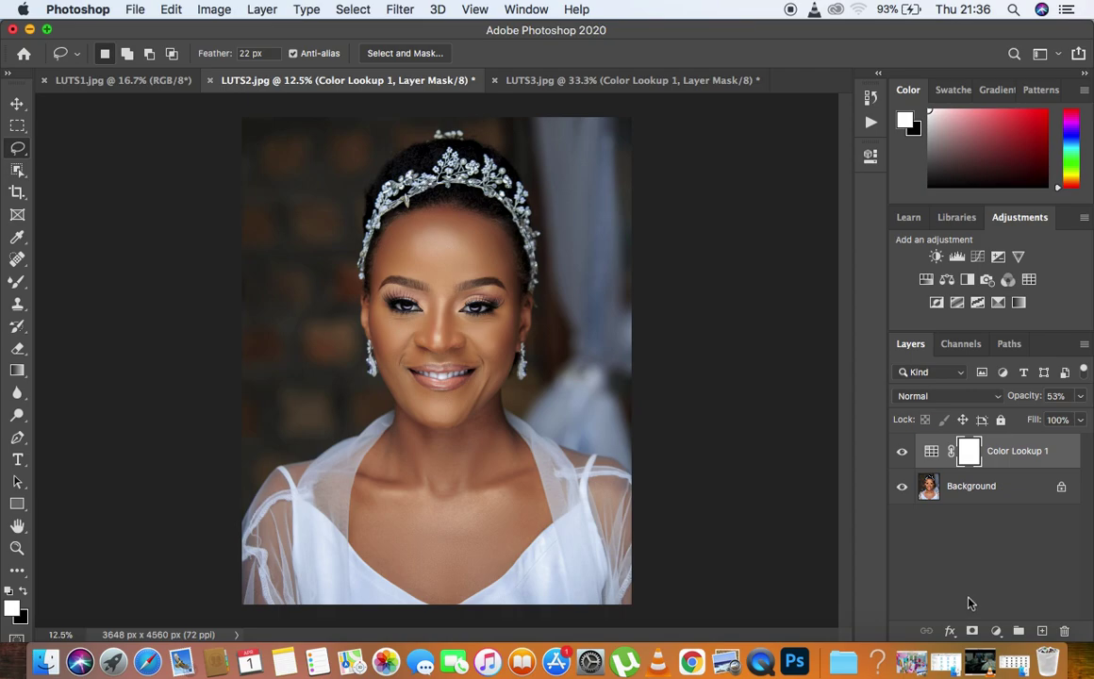
pyautogui.doubleClick(932, 453)
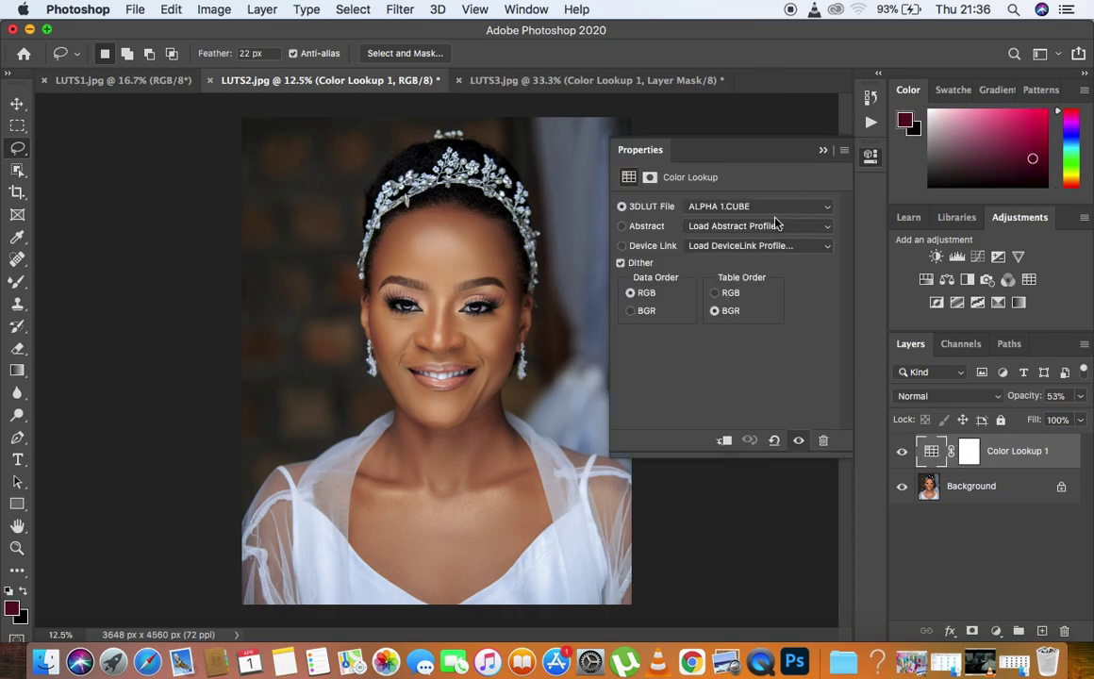
# Apply ALPHA 2.CUBE at 100% opacity and compare it with the original
pyautogui.click(702, 206)
pyautogui.click(762, 223)
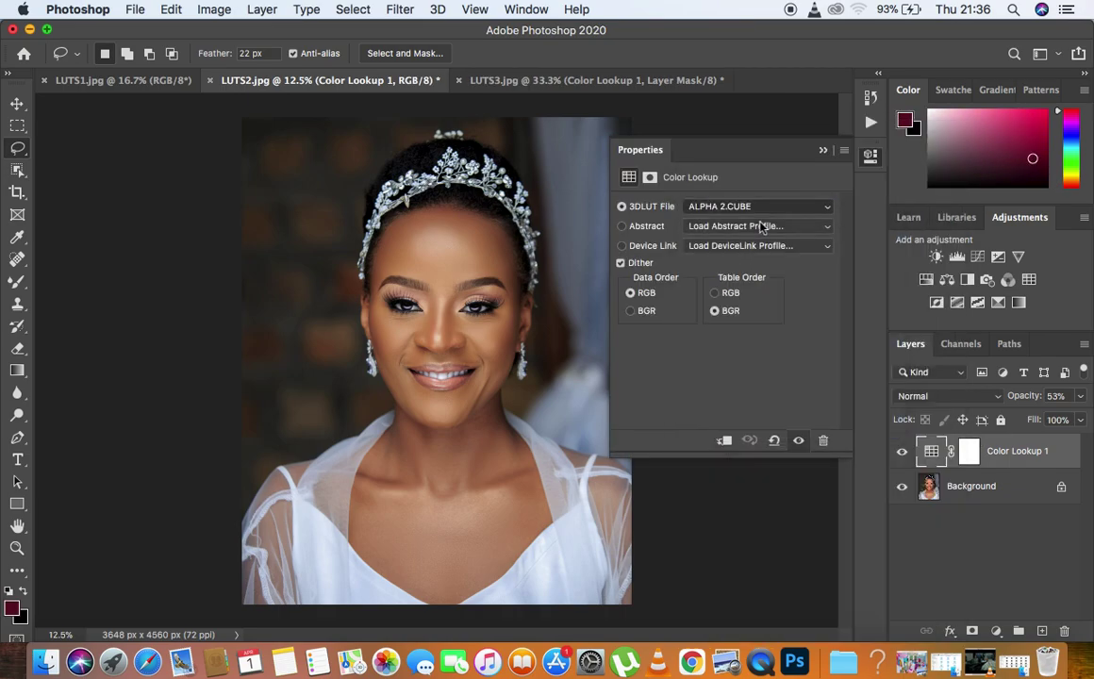
pyautogui.click(1080, 396)
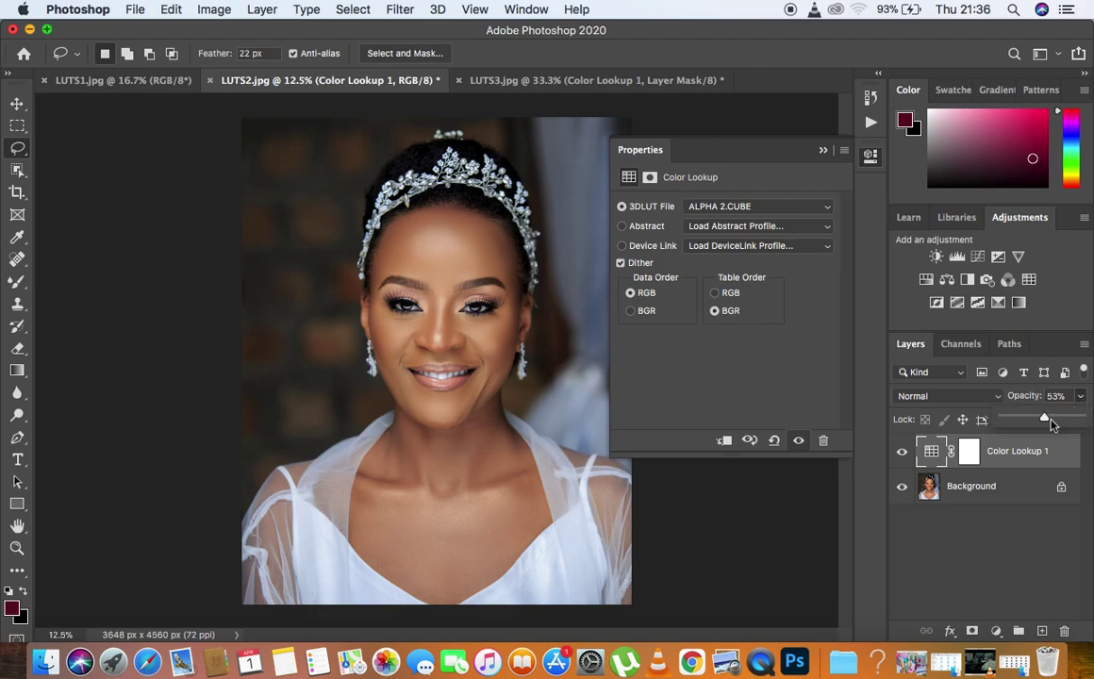
pyautogui.moveTo(1050, 420); pyautogui.dragTo(1088, 421)
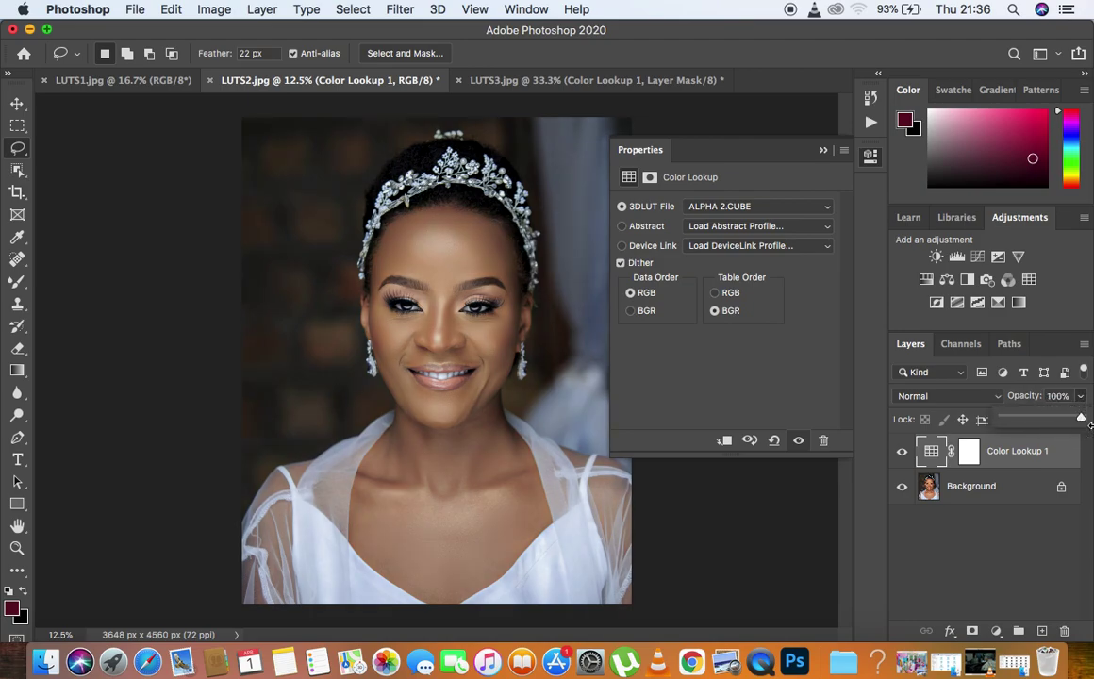
pyautogui.click(902, 453)
pyautogui.click(902, 452)
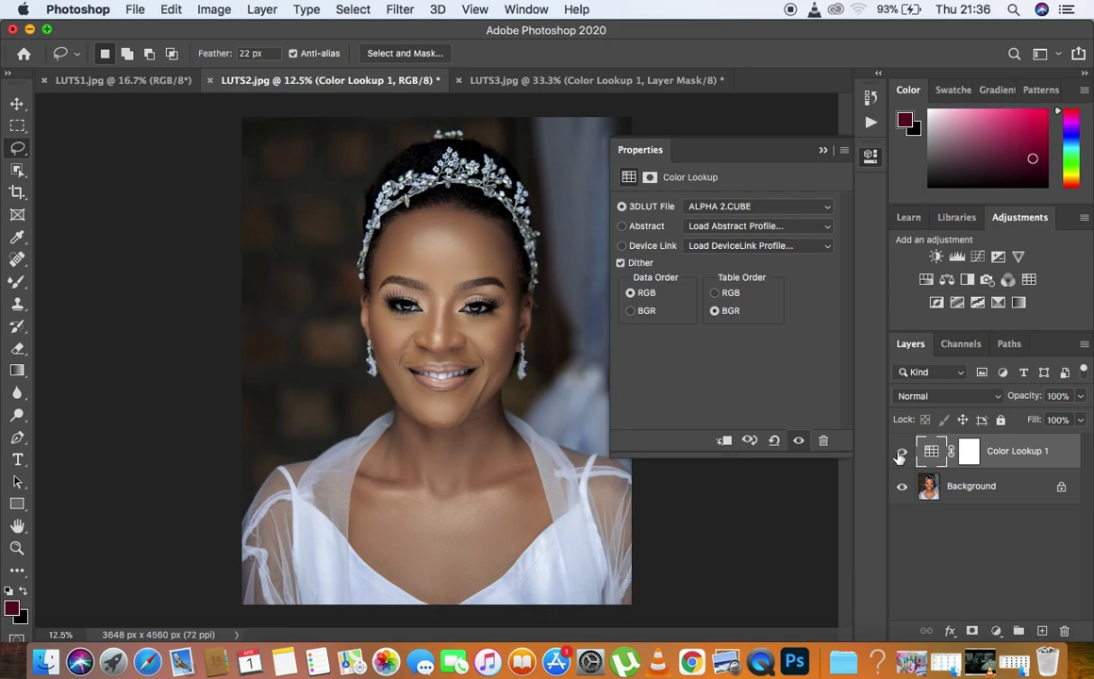
# Switch to ALPHA 3.CUBE at 55% opacity and compare it repeatedly against the original
pyautogui.click(736, 206)
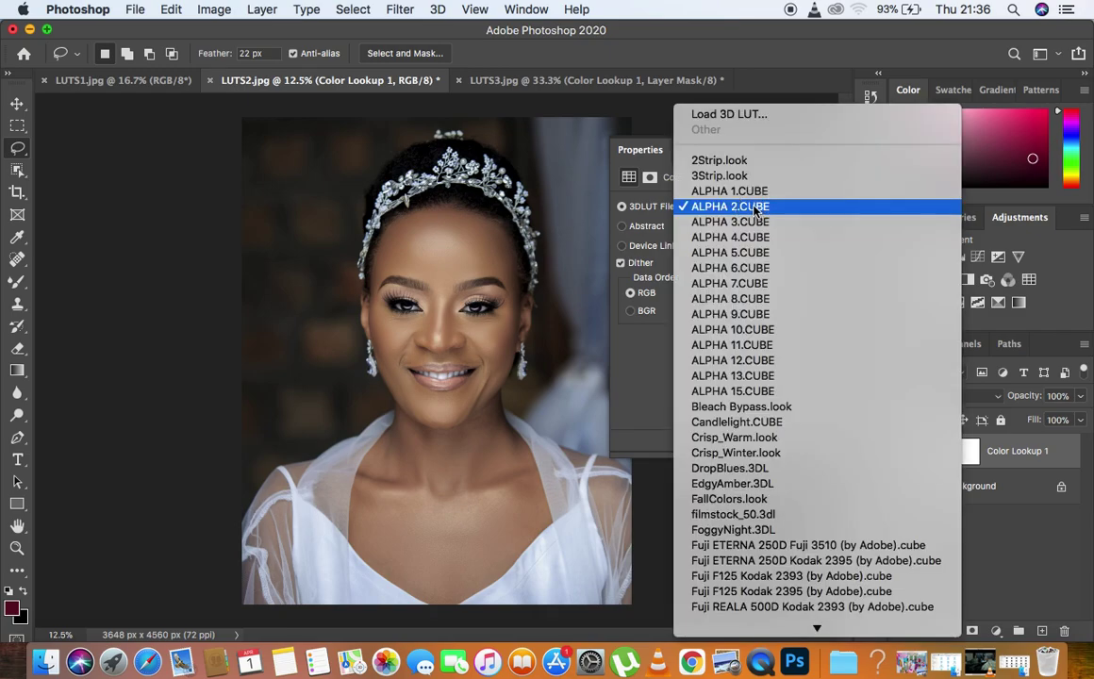
pyautogui.click(740, 221)
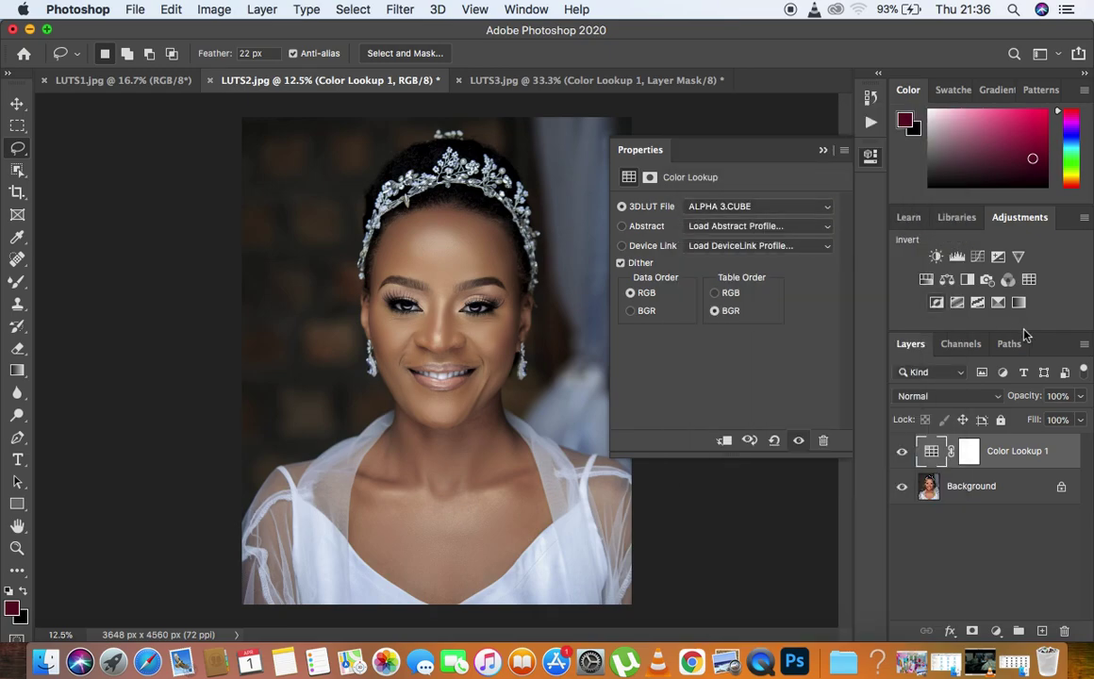
pyautogui.click(1079, 396)
pyautogui.moveTo(1077, 413); pyautogui.dragTo(1045, 421)
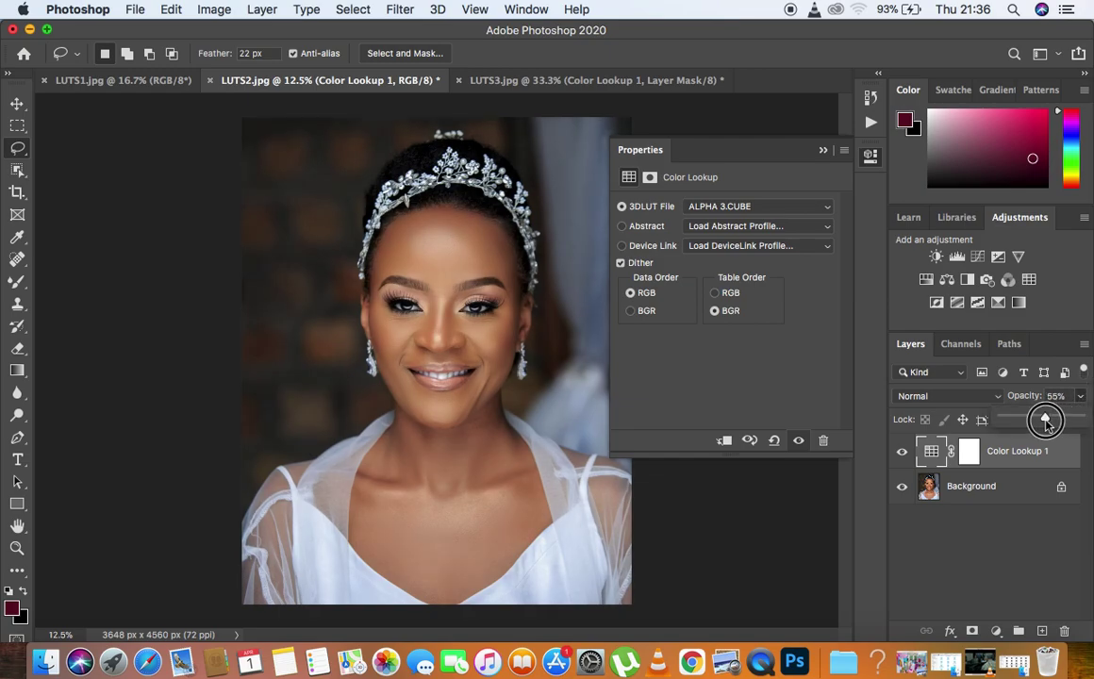
pyautogui.click(900, 452)
pyautogui.click(900, 453)
pyautogui.click(901, 452)
pyautogui.click(900, 453)
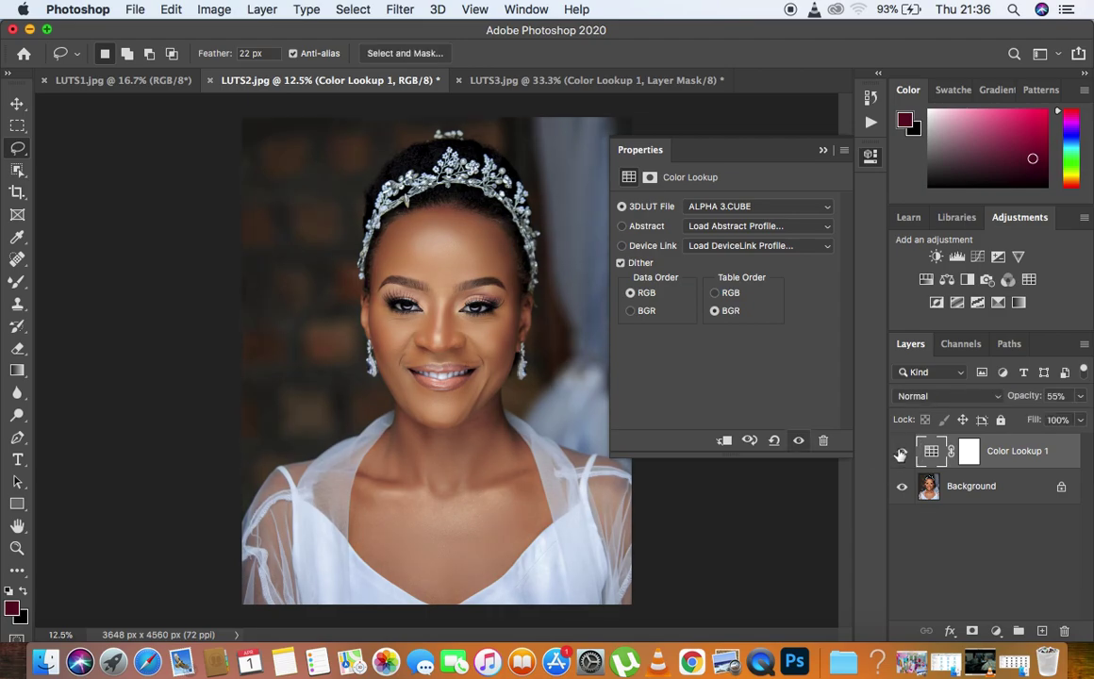
pyautogui.click(900, 452)
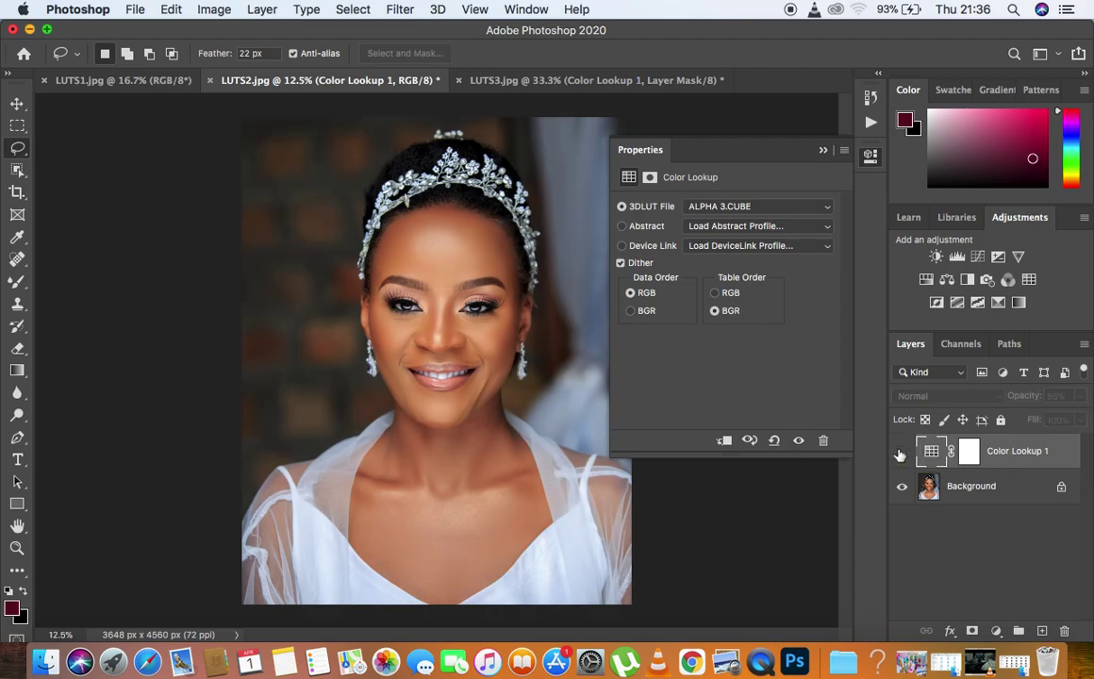
pyautogui.click(900, 452)
pyautogui.click(901, 452)
pyautogui.click(900, 453)
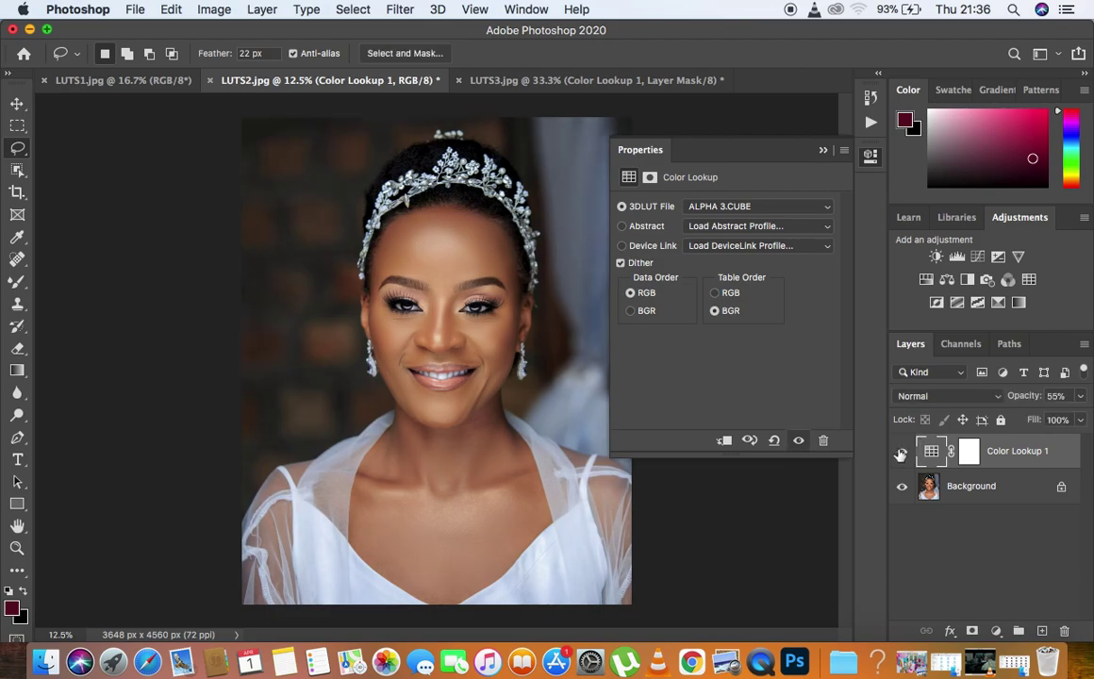
# Try ALPHA 4.CUBE at 100% opacity, then lower it to 32%
pyautogui.click(726, 206)
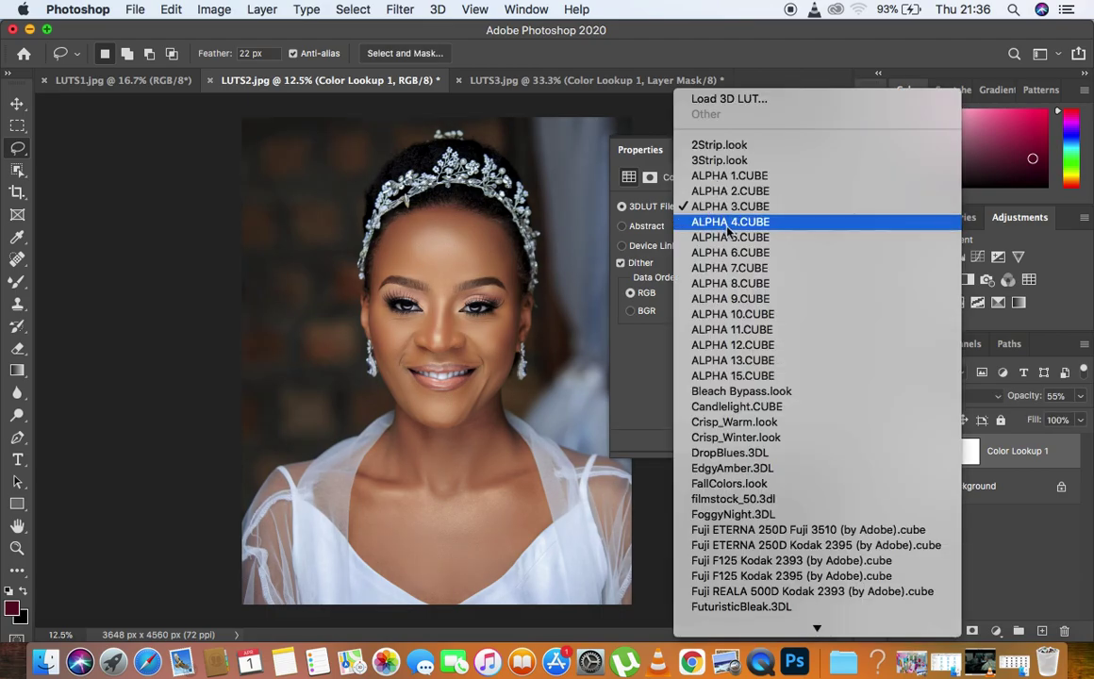
pyautogui.click(727, 226)
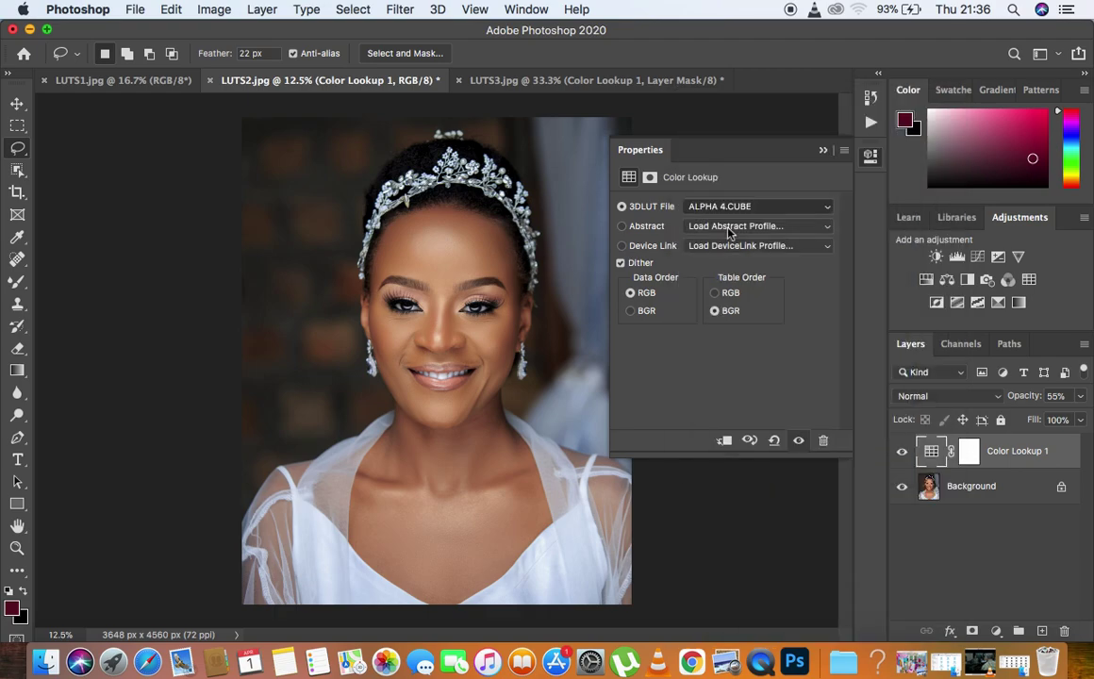
pyautogui.click(1081, 396)
pyautogui.moveTo(1056, 425); pyautogui.dragTo(1086, 418)
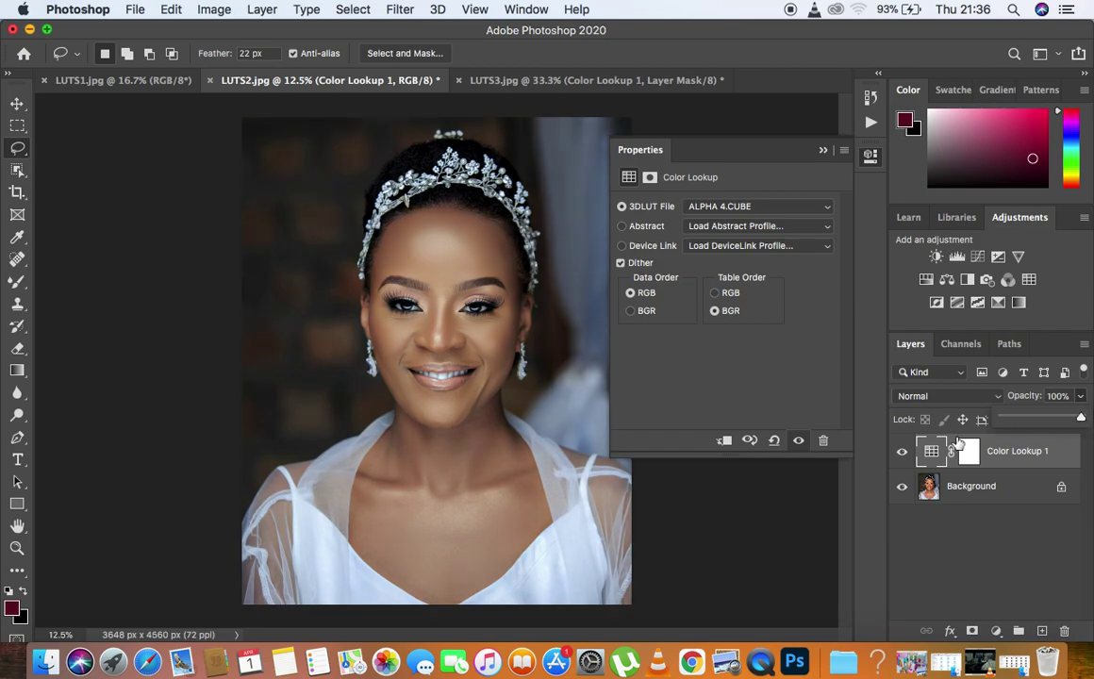
pyautogui.click(901, 452)
pyautogui.click(901, 452)
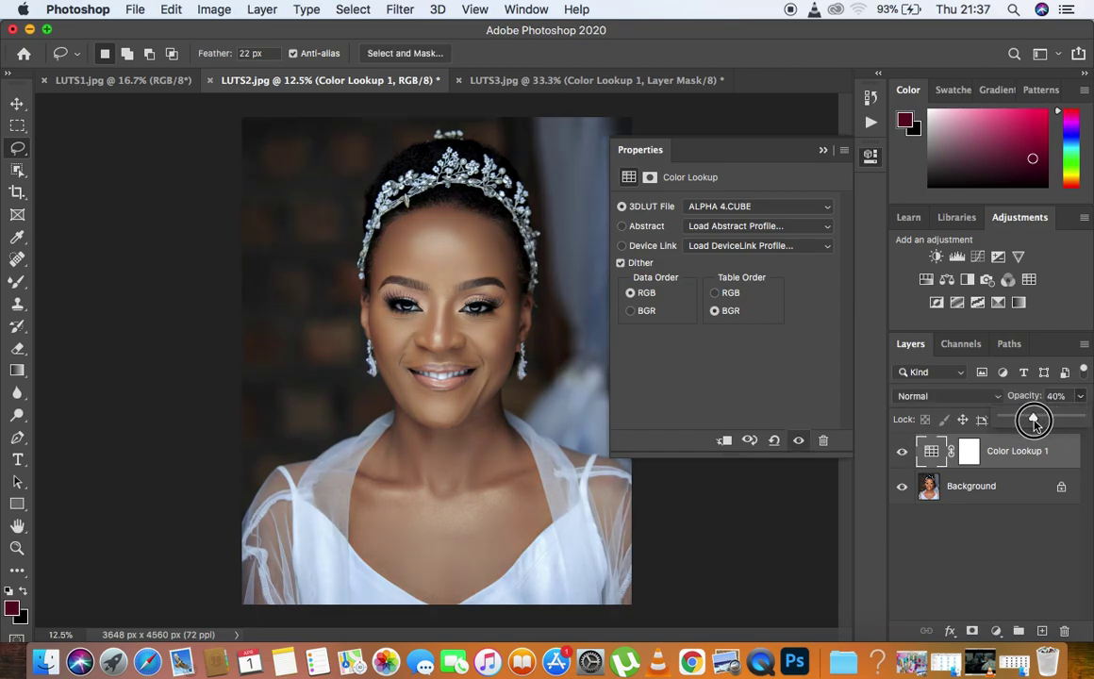
pyautogui.click(1027, 420)
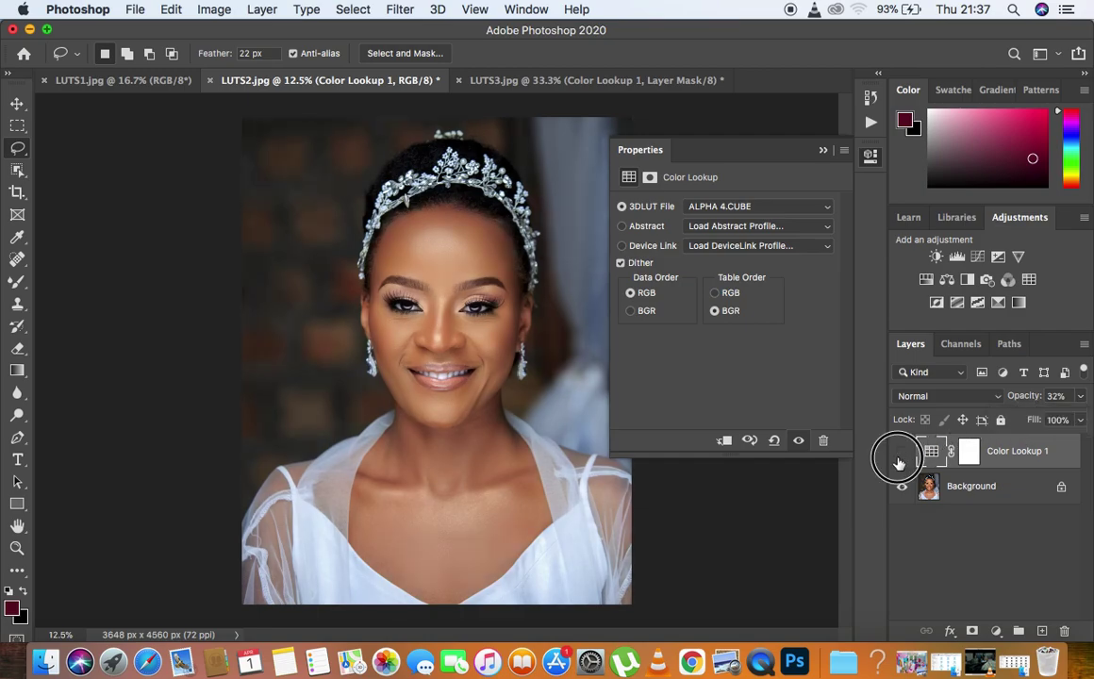
# Switch the lookup to ALPHA 5.CUBE at 100% opacity
pyautogui.click(765, 207)
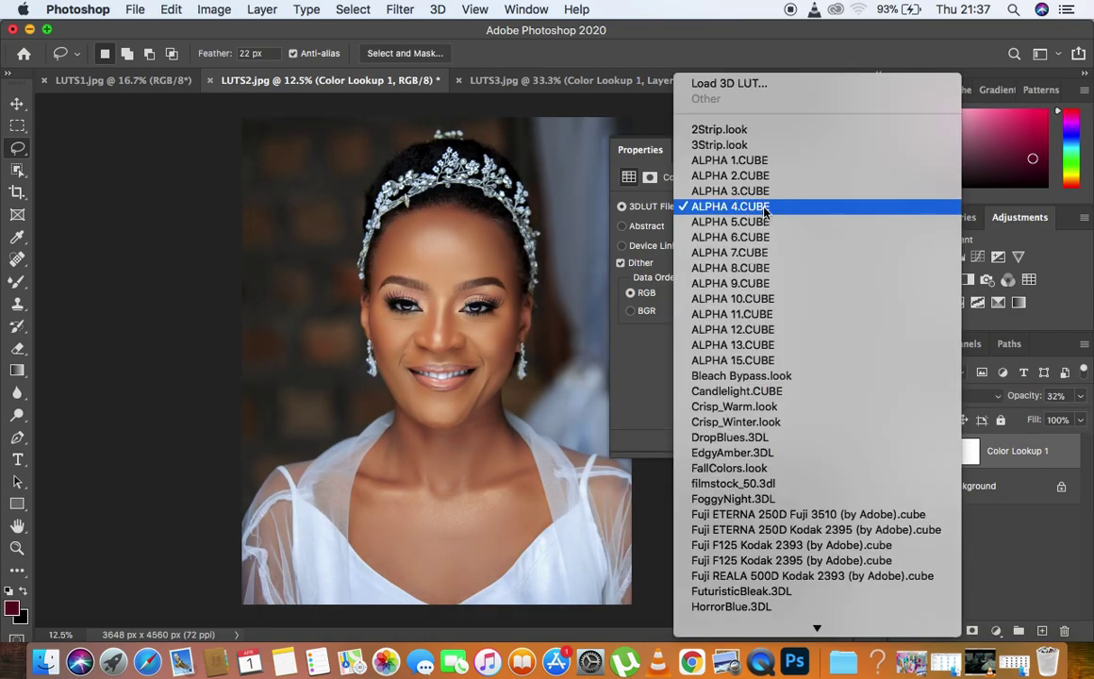
pyautogui.click(765, 219)
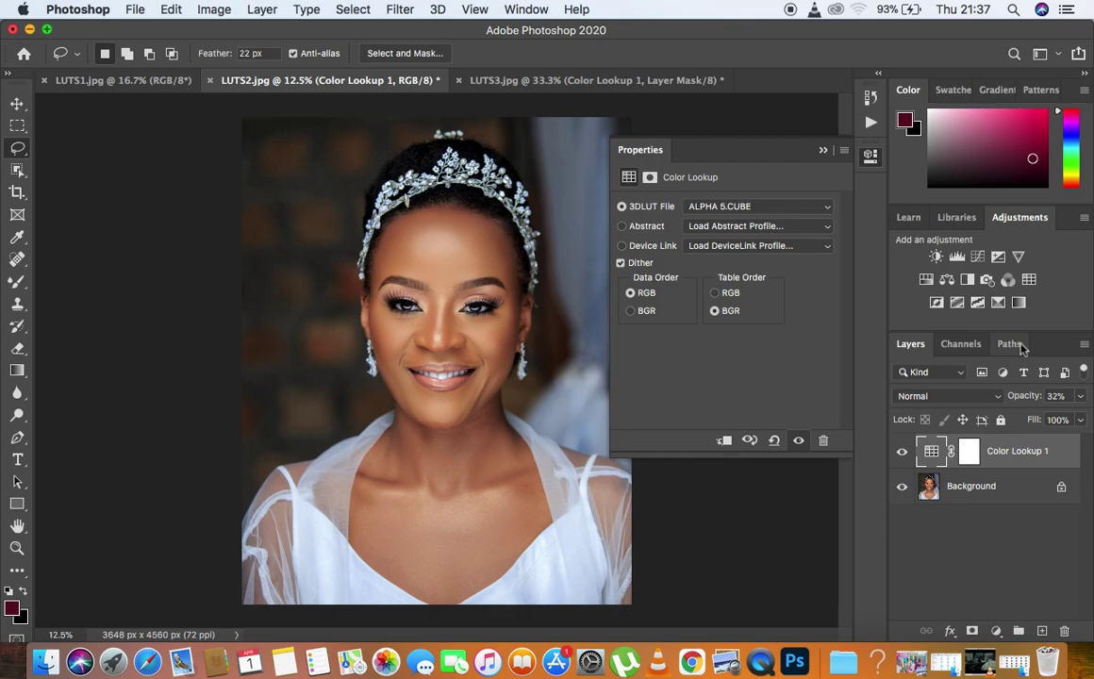
pyautogui.click(1080, 396)
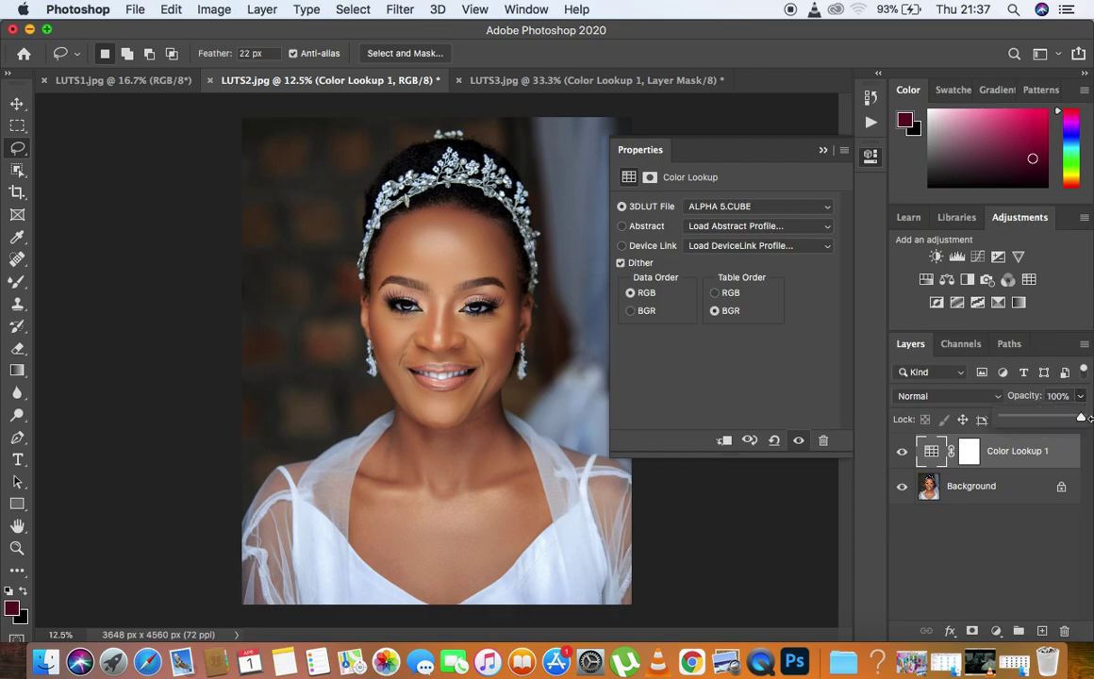
pyautogui.moveTo(1040, 421); pyautogui.dragTo(1084, 420)
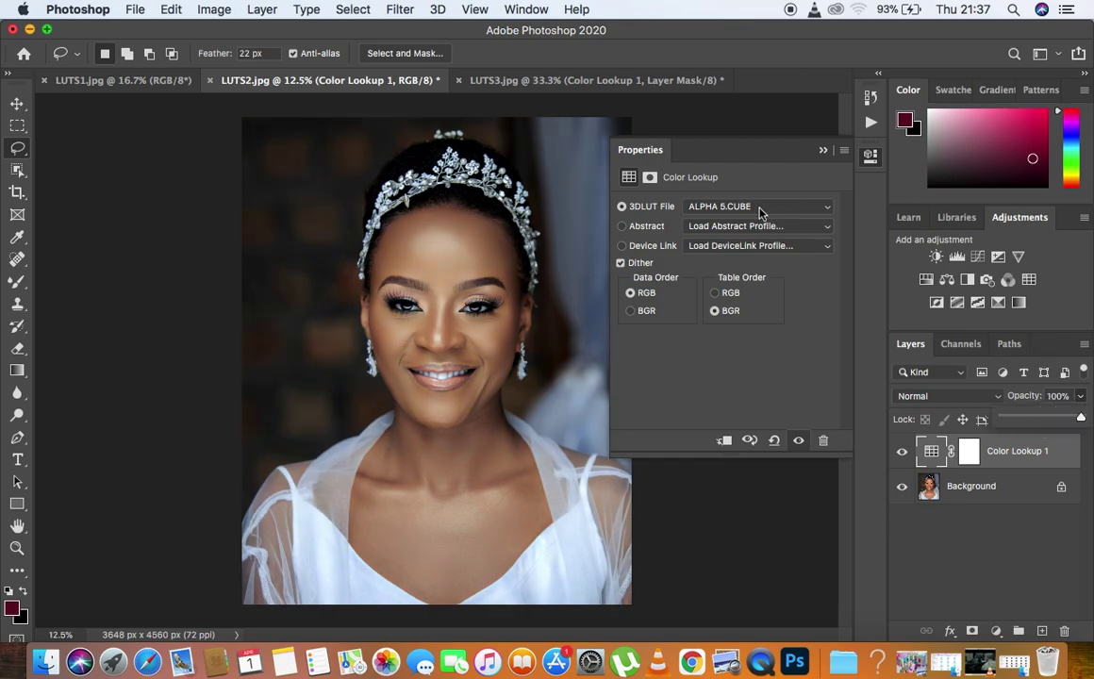
# Apply ALPHA 6.CUBE at 50% opacity and compare it with the original
pyautogui.click(759, 207)
pyautogui.click(743, 222)
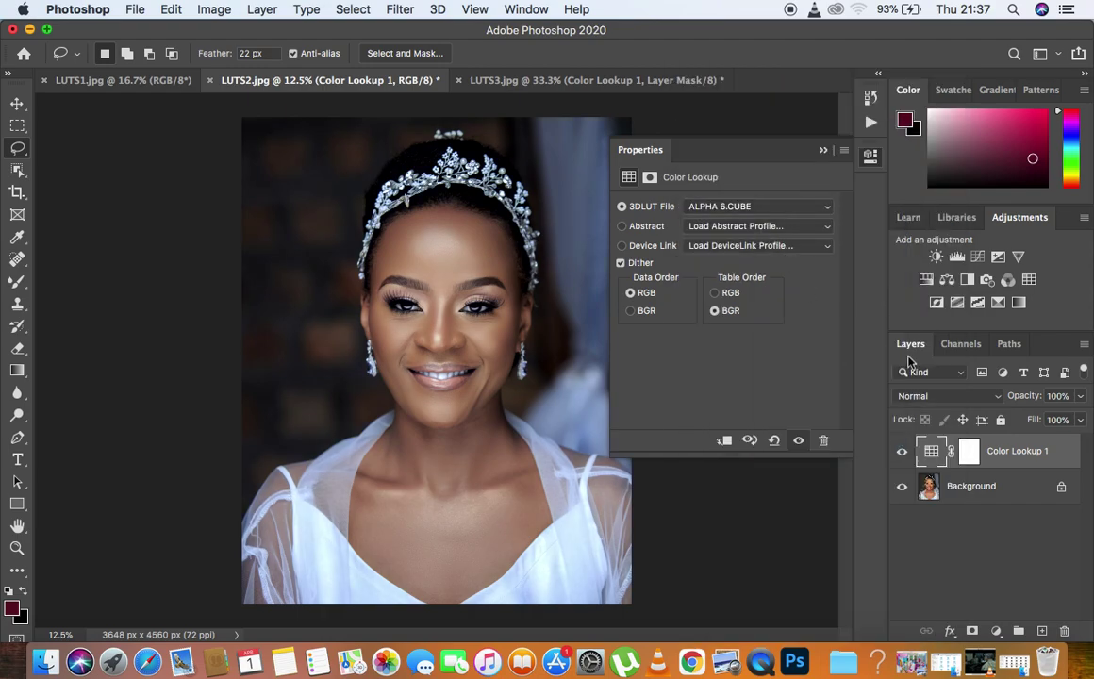
pyautogui.click(1080, 396)
pyautogui.moveTo(1075, 415); pyautogui.dragTo(1042, 420)
pyautogui.click(902, 452)
pyautogui.click(902, 453)
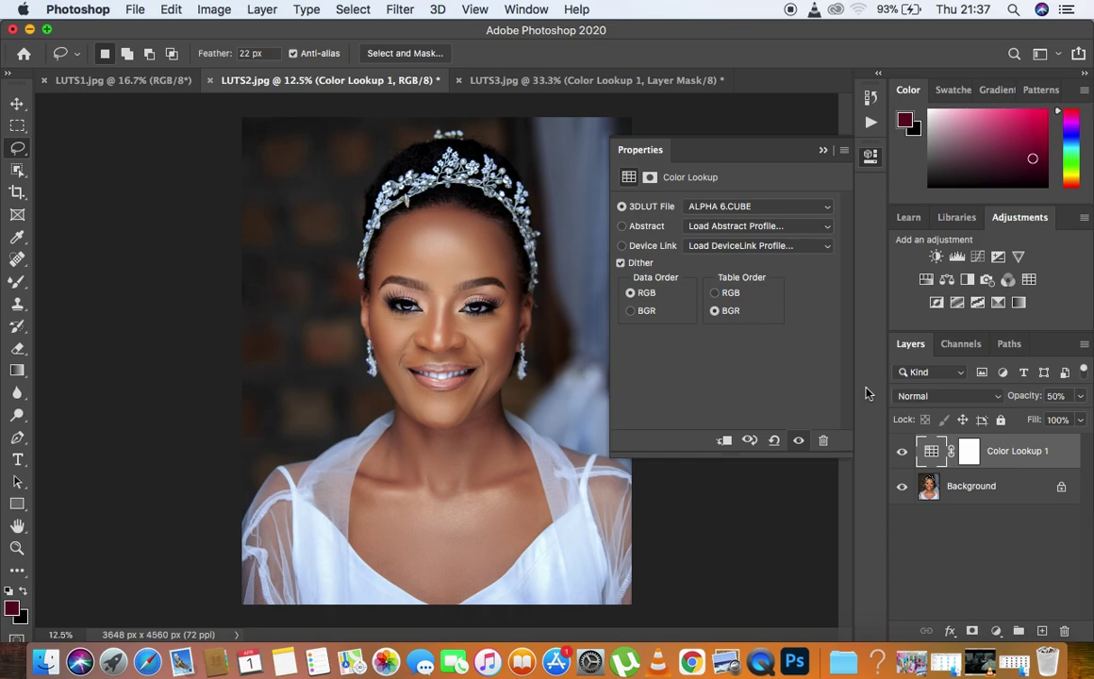
# Apply the ALPHA 8.CUBE look to the tiara portrait at 55% opacity
pyautogui.click(749, 211)
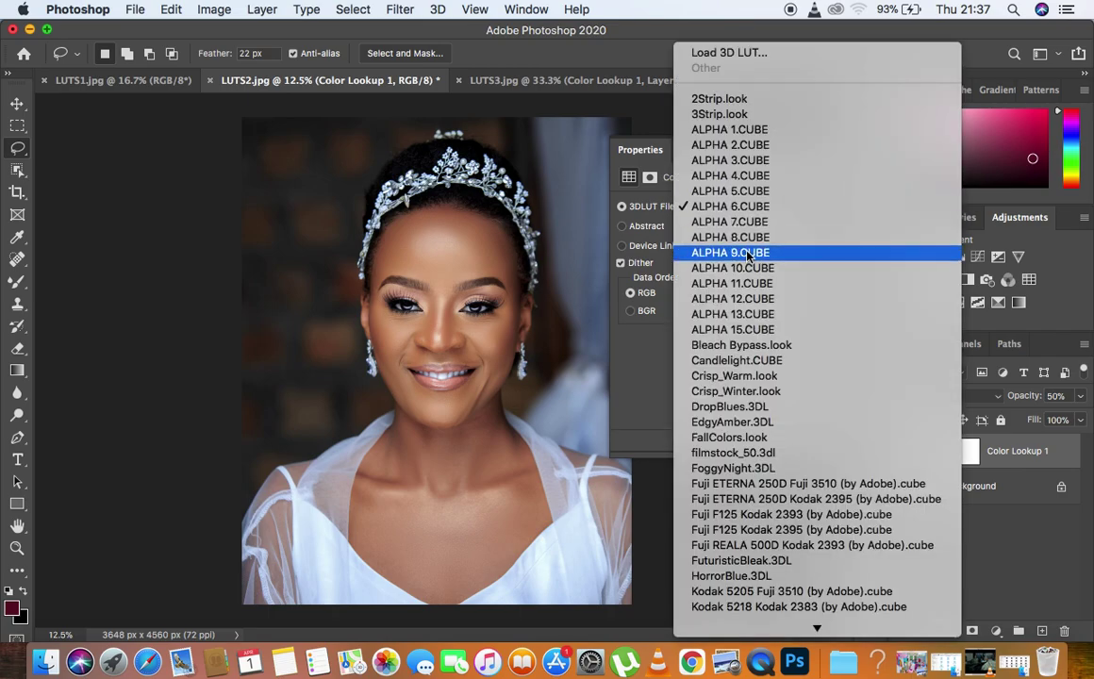
pyautogui.click(742, 238)
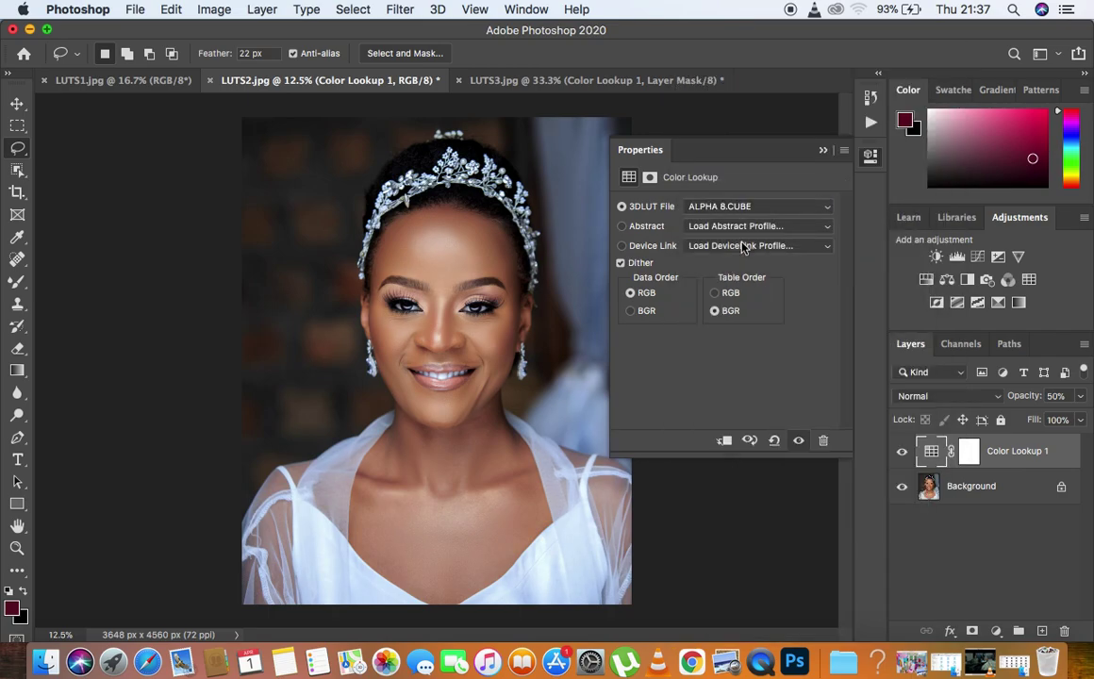
pyautogui.press('0')
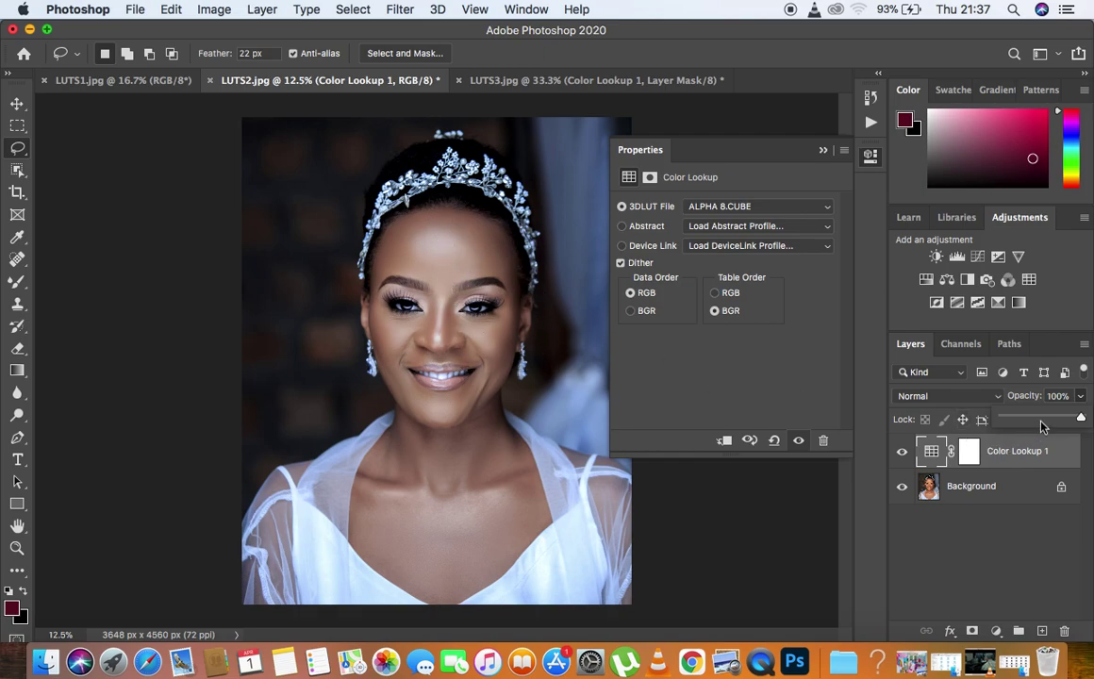
pyautogui.moveTo(1065, 423); pyautogui.dragTo(1046, 421)
pyautogui.click(902, 452)
# Toggle the Color Lookup layer's visibility to compare with the original, then close its settings
pyautogui.click(903, 453)
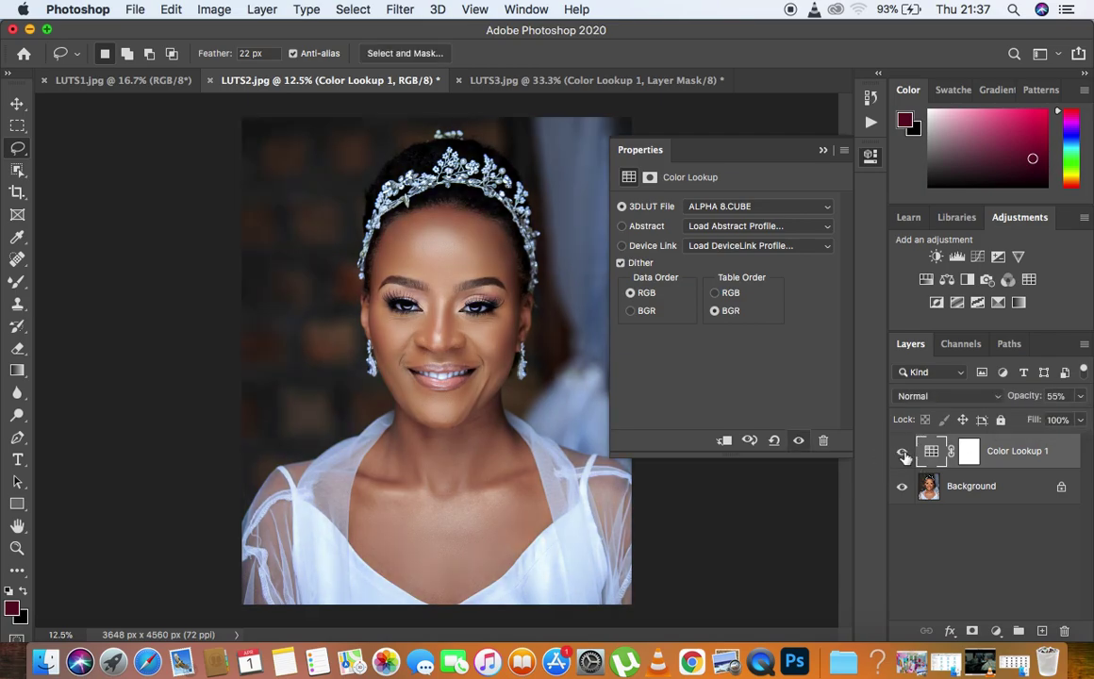
pyautogui.click(902, 452)
pyautogui.click(903, 453)
pyautogui.click(903, 453)
pyautogui.click(902, 452)
pyautogui.click(904, 454)
pyautogui.click(903, 453)
pyautogui.click(823, 151)
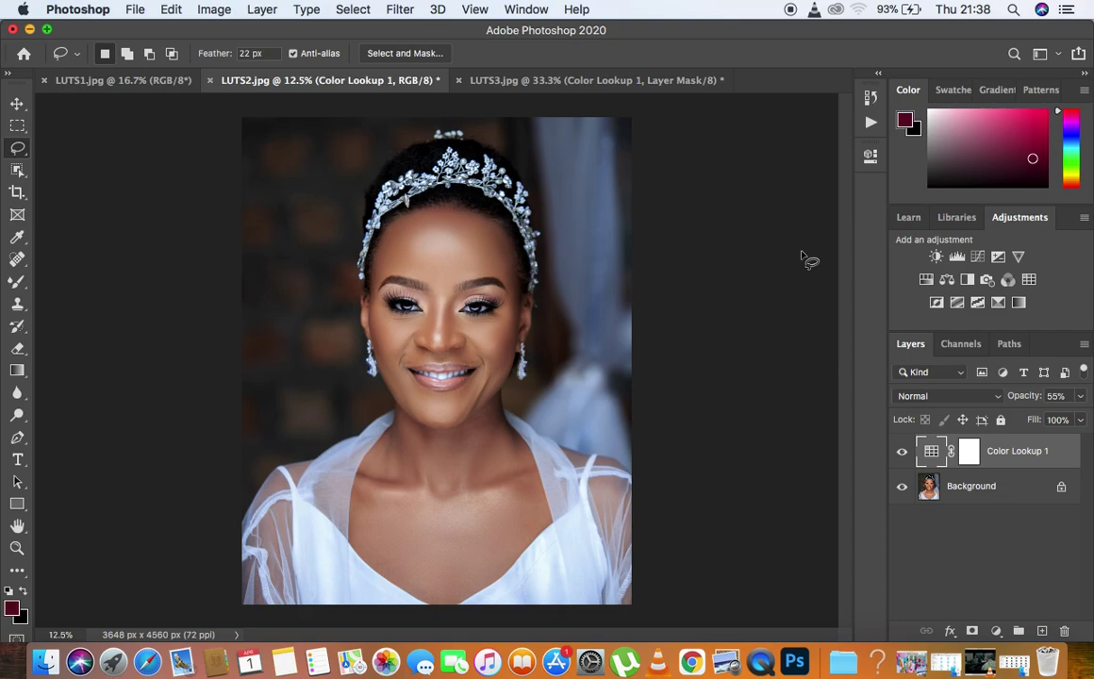
# Switch to the LUTS1.jpg portrait and postpone the update prompt with Remind Me Tomorrow
pyautogui.click(159, 82)
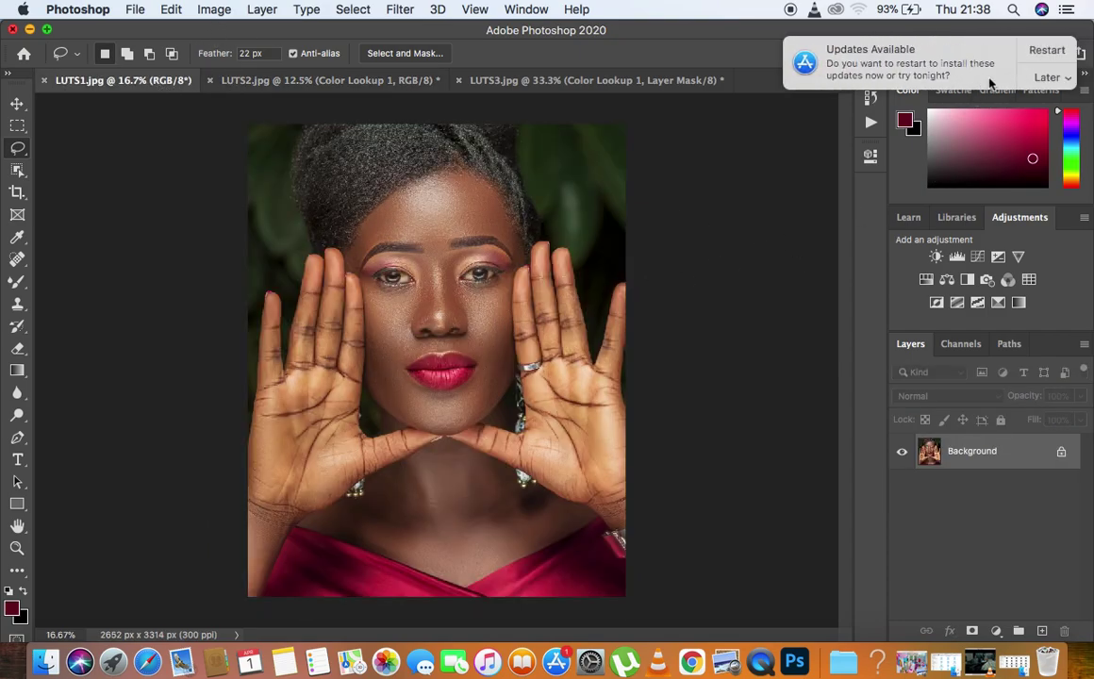
pyautogui.click(1044, 79)
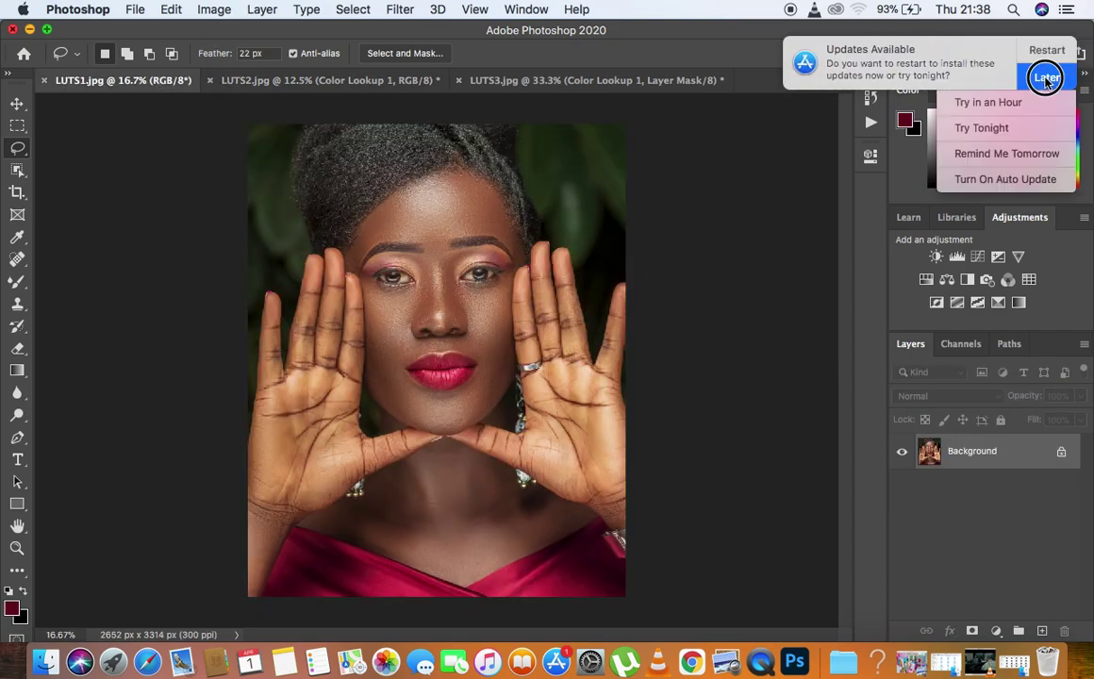
pyautogui.click(1023, 154)
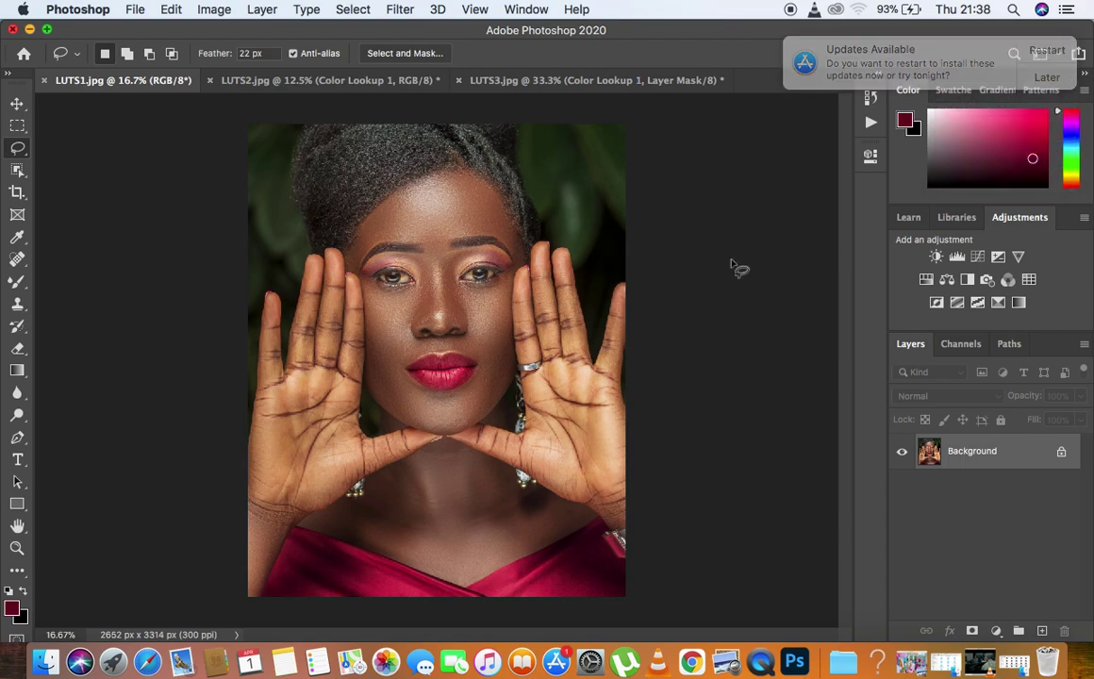
# Add a Color Lookup adjustment layer using the ALPHA 1.CUBE look
pyautogui.click(996, 630)
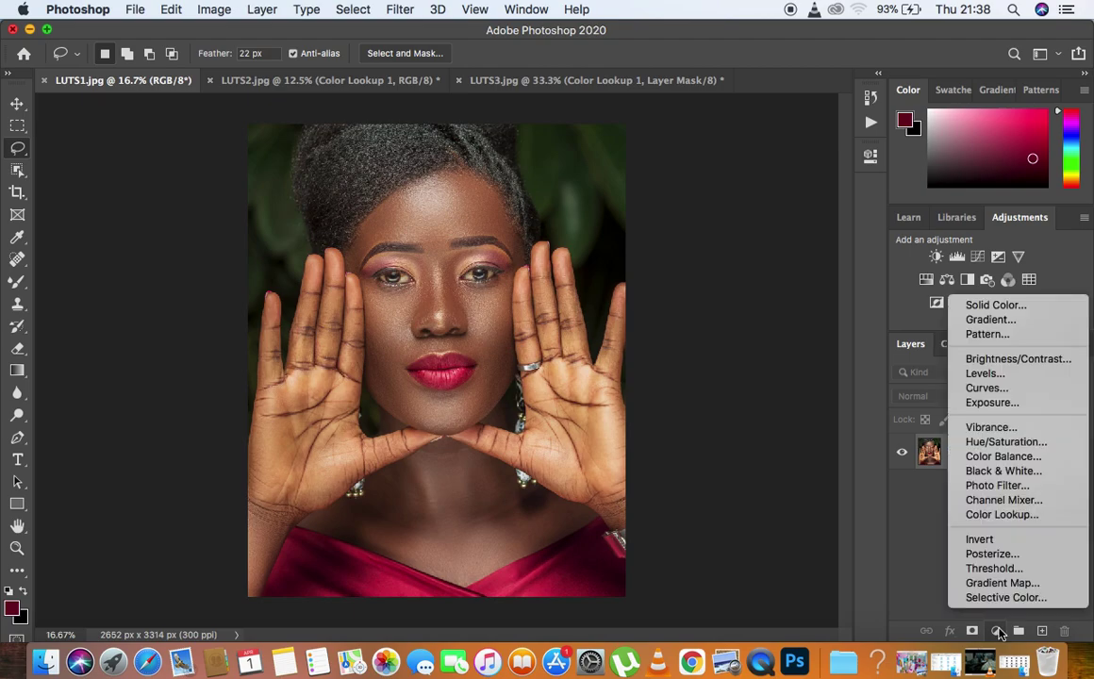
pyautogui.click(996, 514)
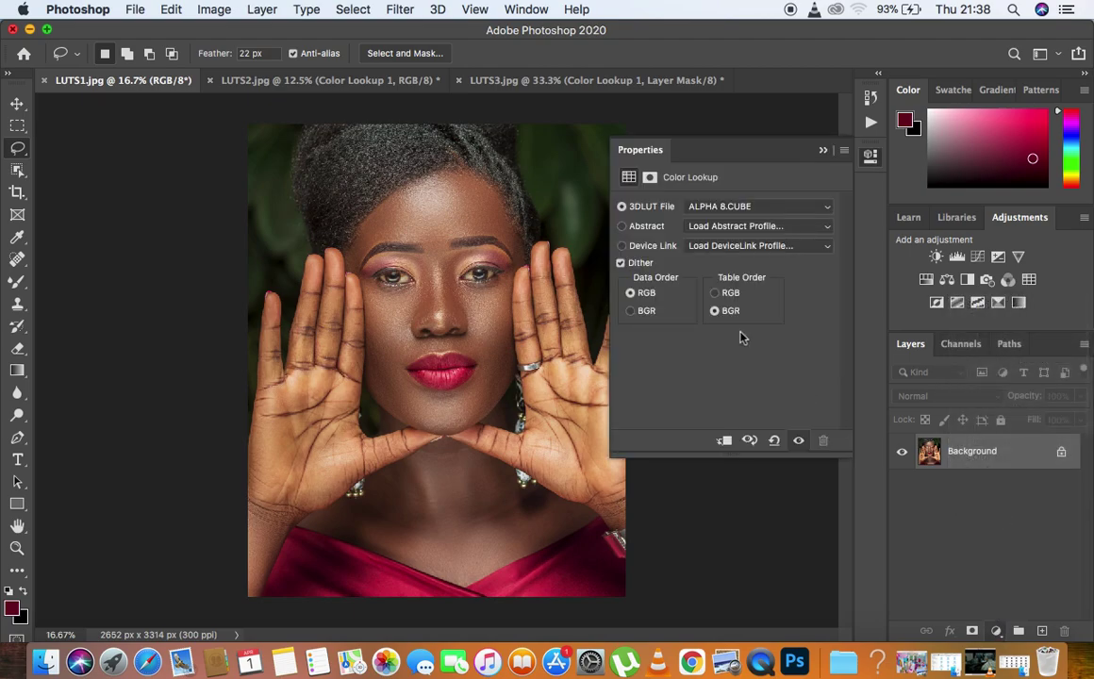
pyautogui.click(741, 207)
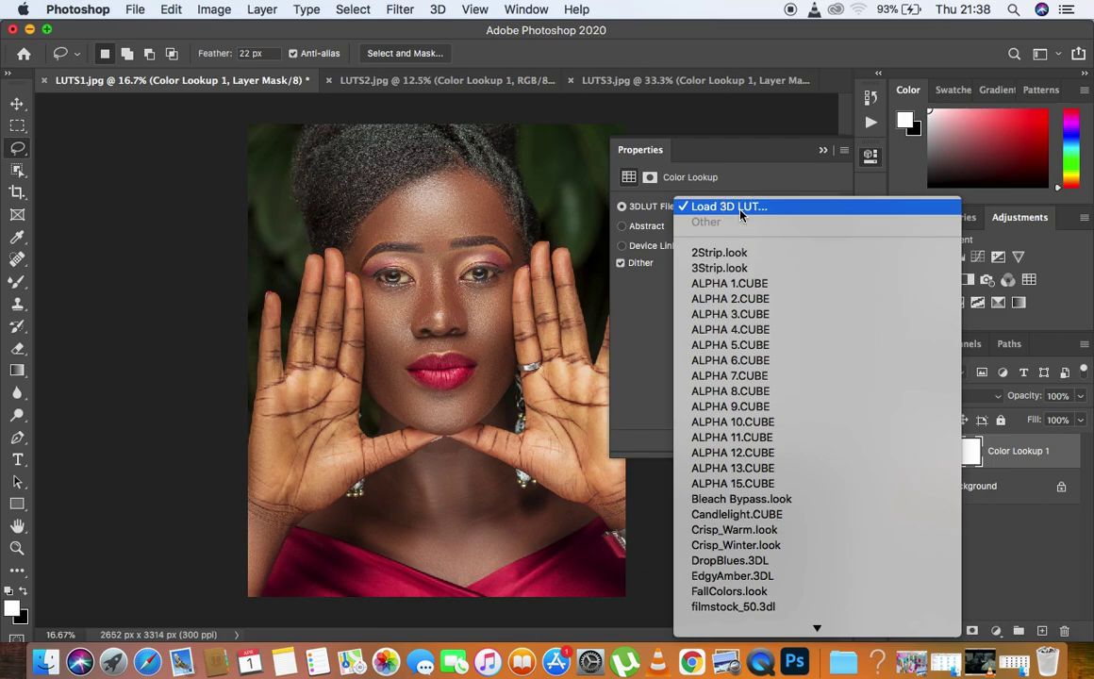
pyautogui.click(753, 286)
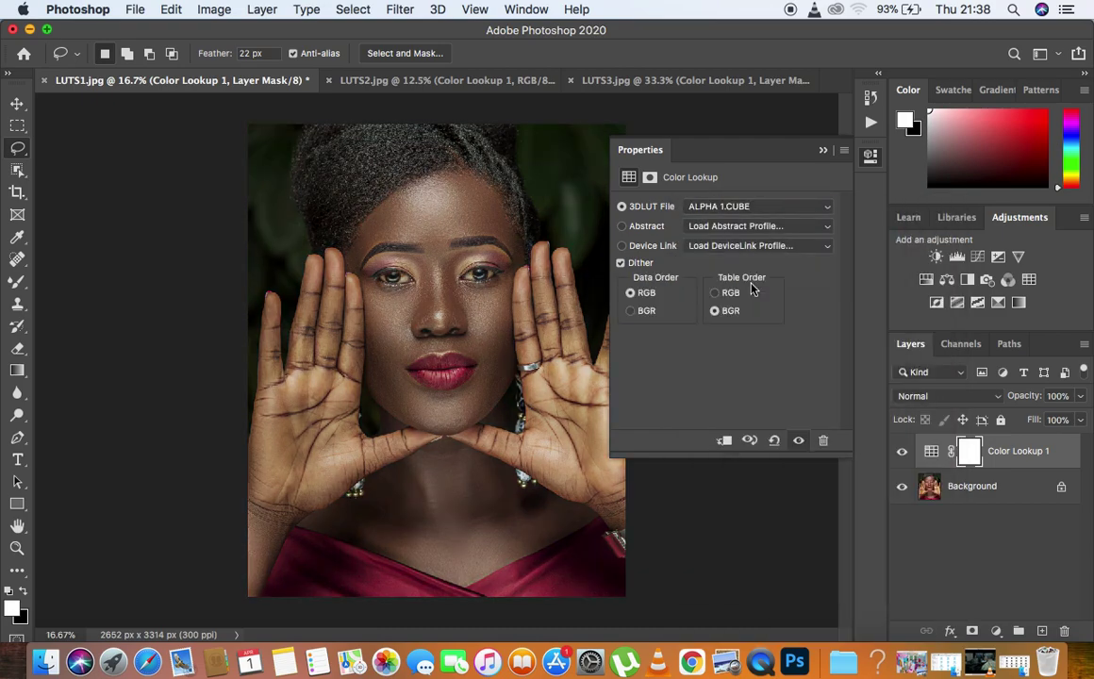
pyautogui.click(822, 150)
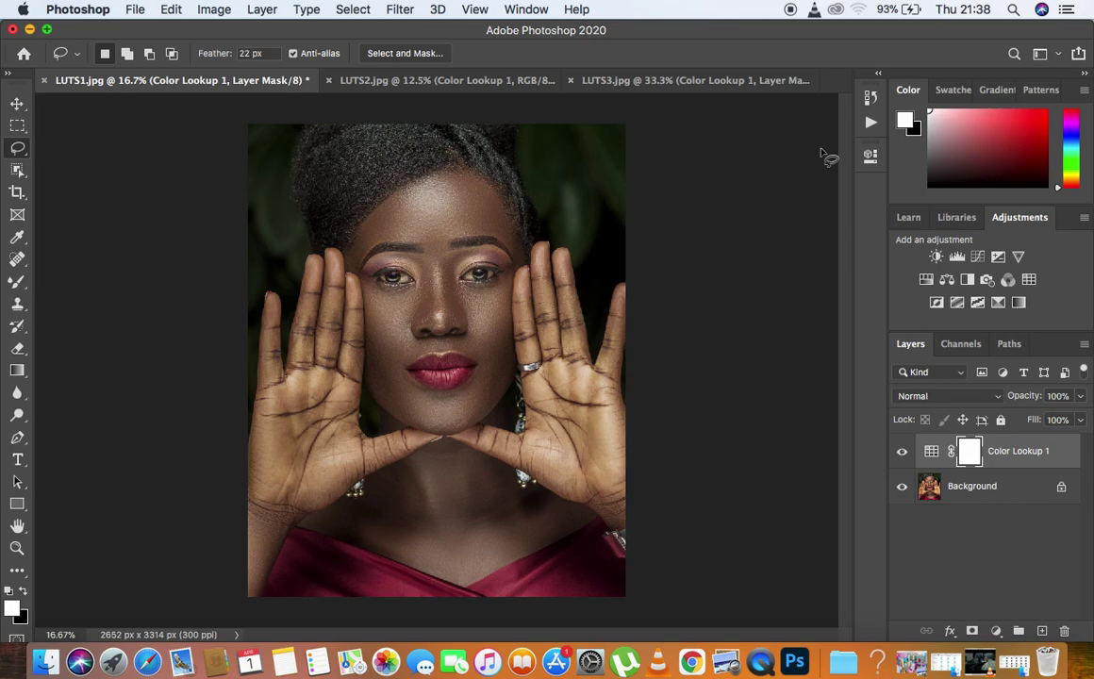
# Compare the ALPHA 1.CUBE look against the original and try a lower layer opacity
pyautogui.click(902, 451)
pyautogui.click(901, 452)
pyautogui.click(901, 452)
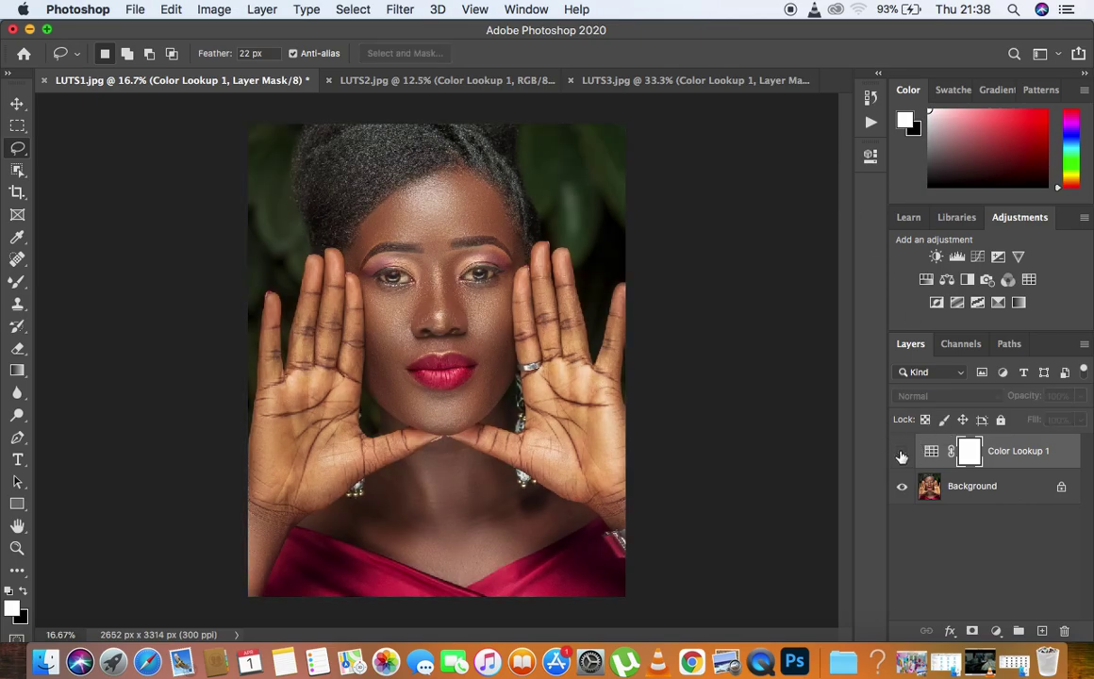
pyautogui.click(901, 453)
pyautogui.click(902, 453)
pyautogui.click(902, 452)
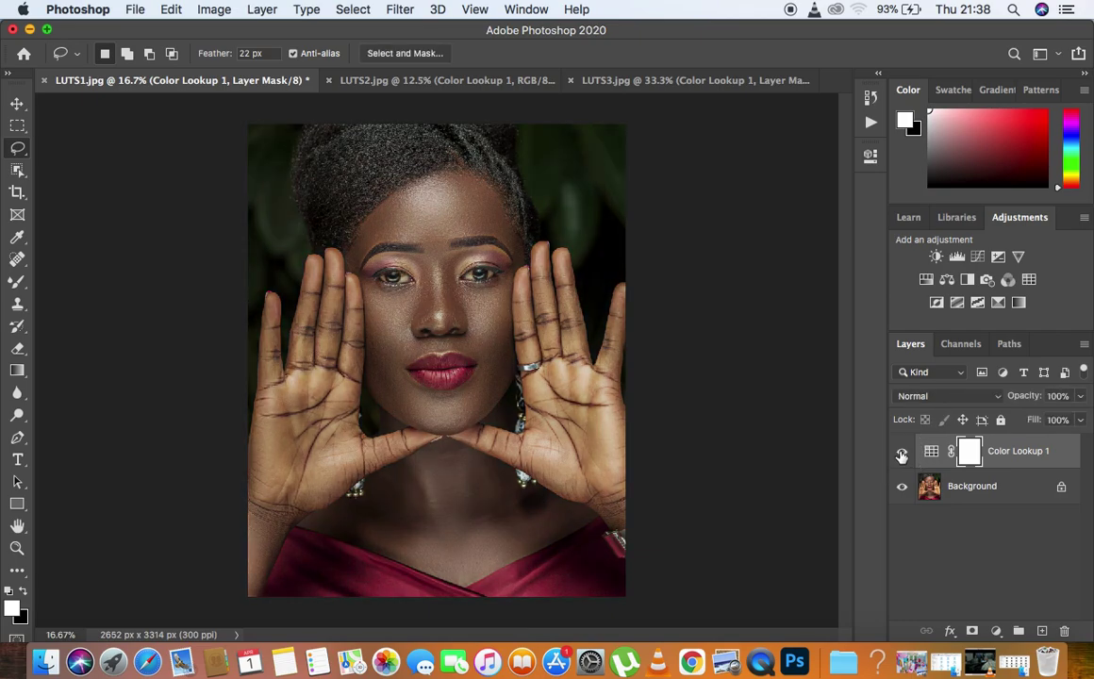
pyautogui.moveTo(1080, 396)
pyautogui.mouseDown()
pyautogui.moveTo(1060, 421)
pyautogui.moveTo(1082, 419)
pyautogui.mouseUp()
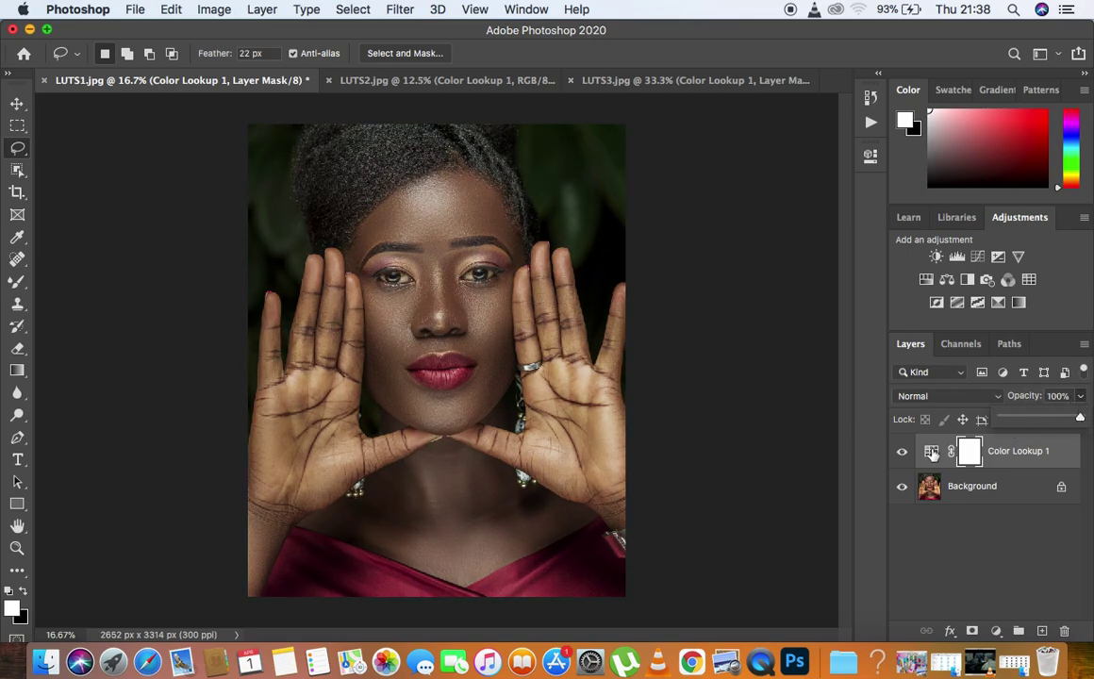
# Reopen the Color Lookup settings and try the ALPHA 4.CUBE and ALPHA 9.CUBE looks
pyautogui.doubleClick(931, 450)
pyautogui.click(731, 207)
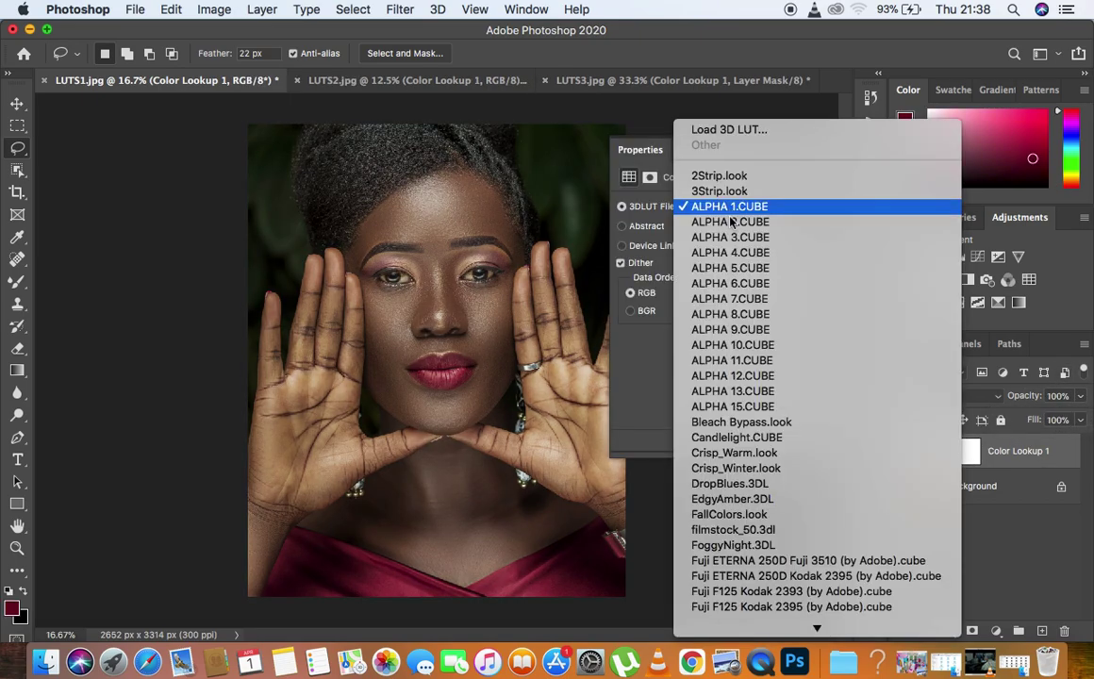
pyautogui.click(735, 252)
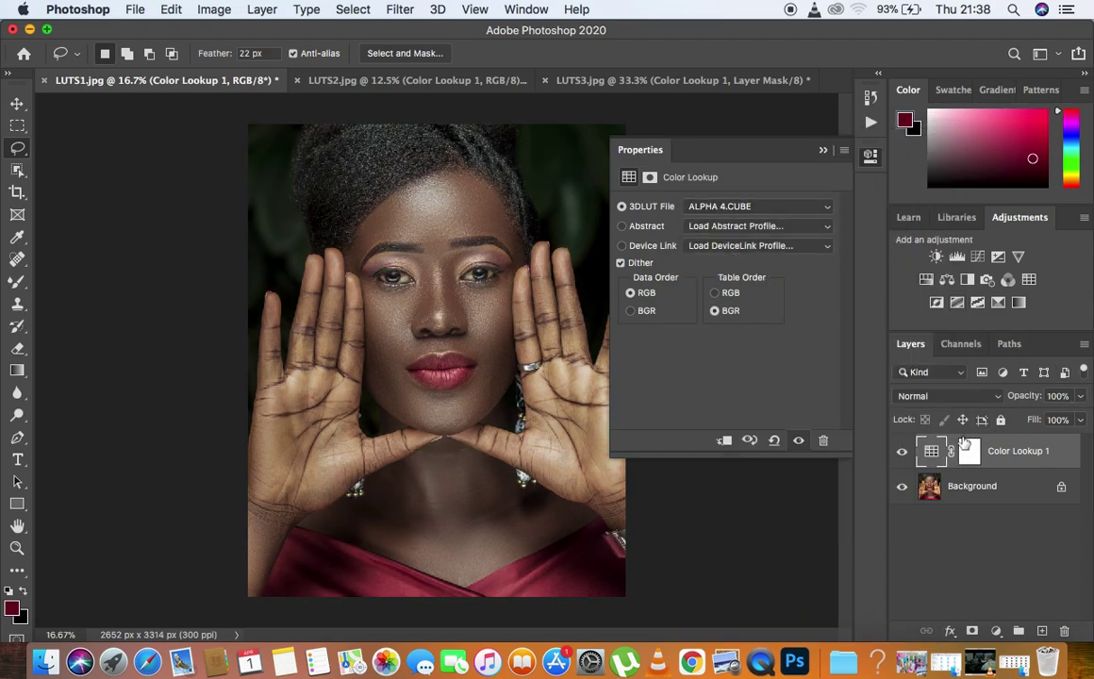
pyautogui.click(732, 207)
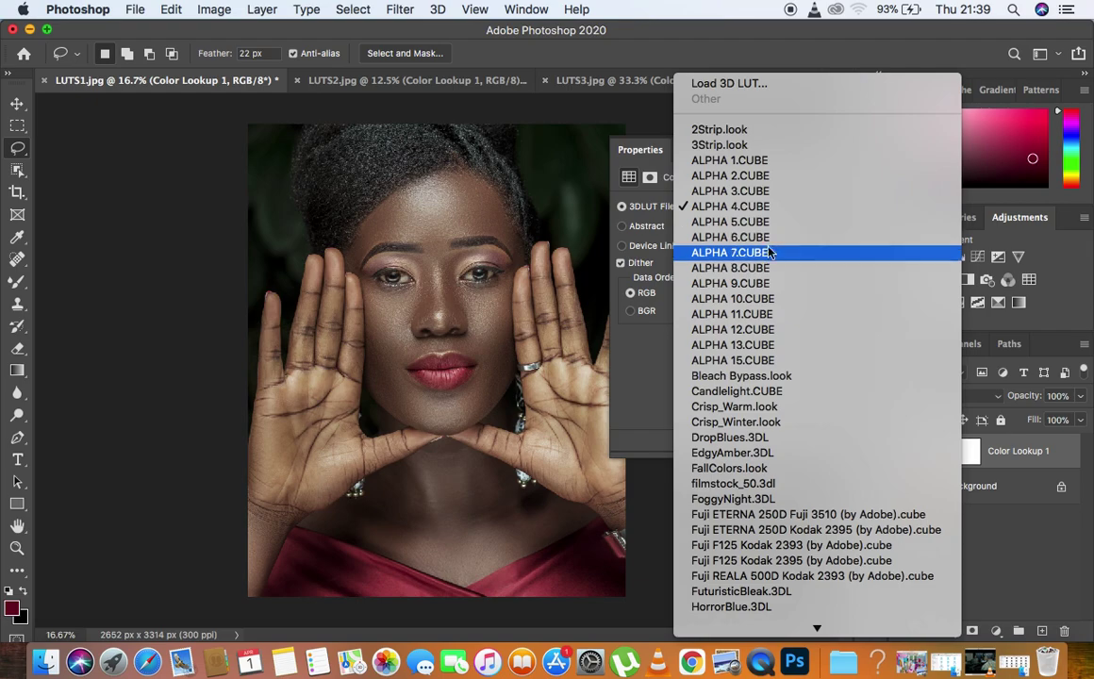
pyautogui.click(764, 284)
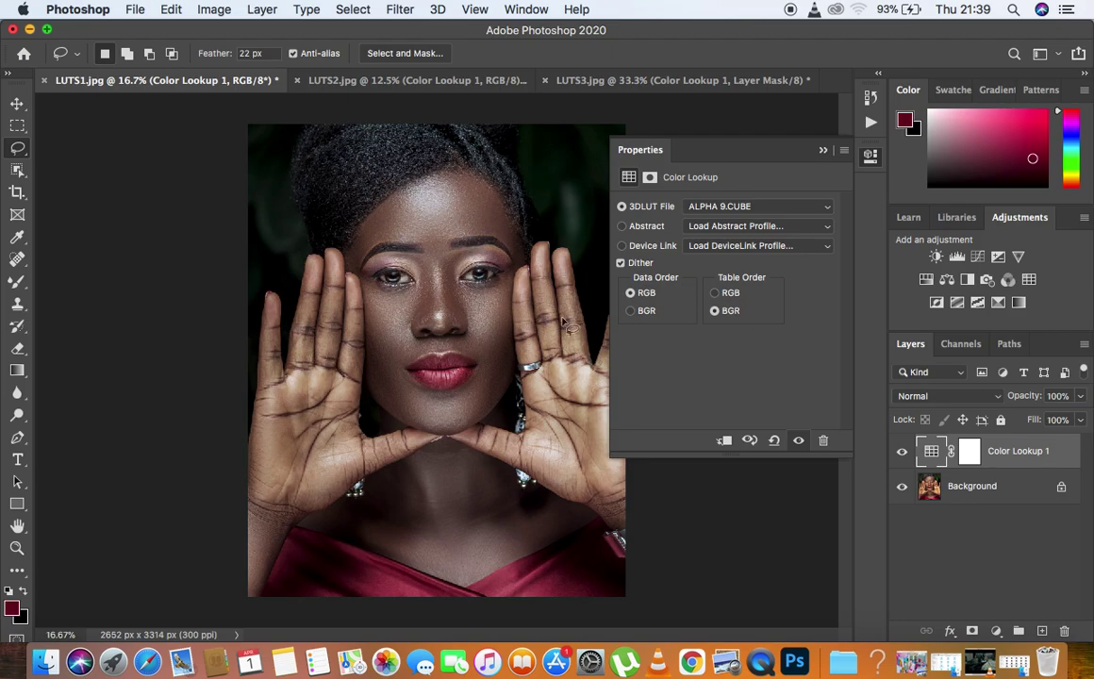
# Try the ALPHA 12.CUBE and ALPHA 15.CUBE looks, comparing each with the original
pyautogui.click(698, 209)
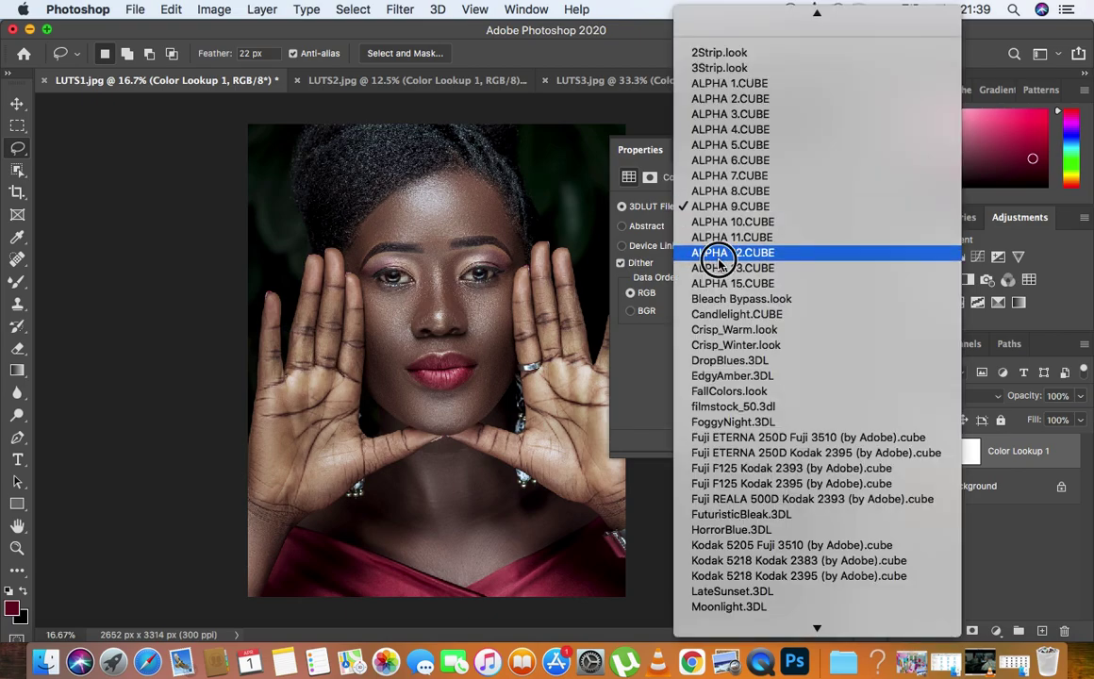
pyautogui.click(718, 254)
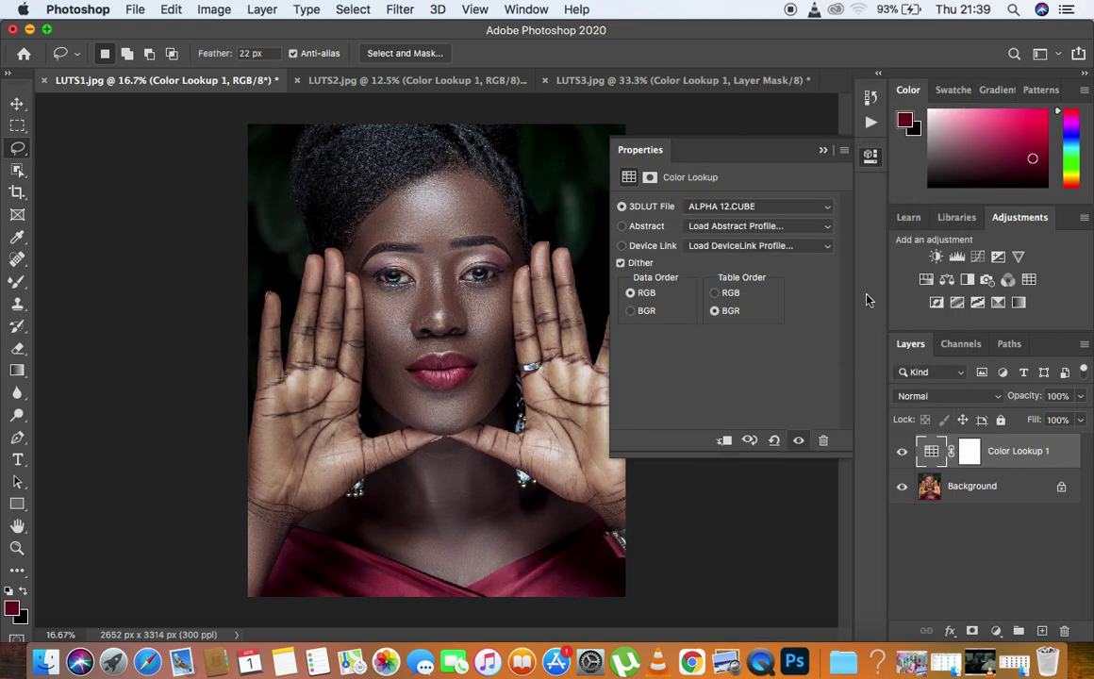
pyautogui.click(902, 452)
pyautogui.click(901, 452)
pyautogui.click(733, 208)
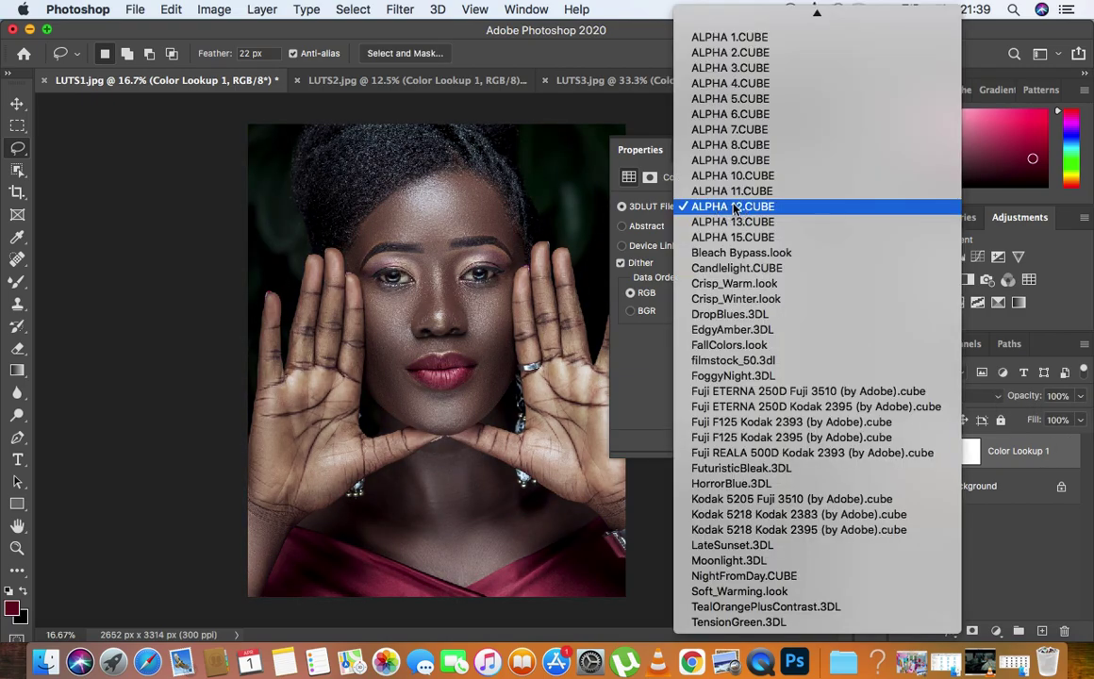
pyautogui.click(744, 238)
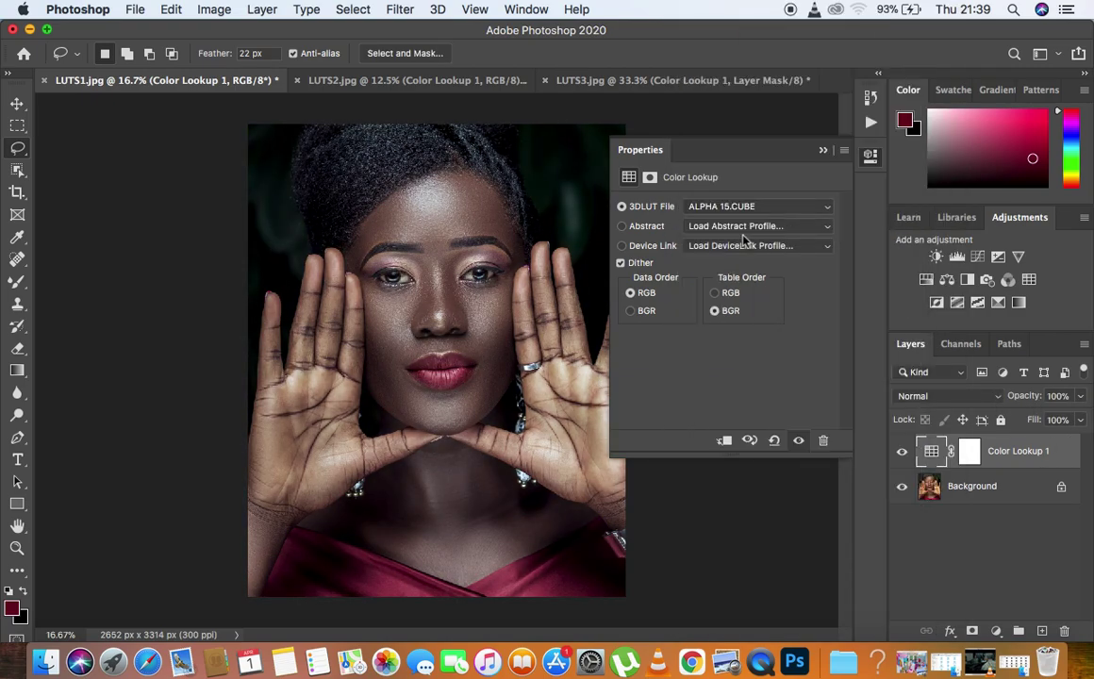
pyautogui.click(901, 453)
pyautogui.click(902, 453)
pyautogui.click(903, 453)
pyautogui.click(902, 453)
# Settle on the ALPHA 5.CUBE look, compare it with the original, and close the settings
pyautogui.click(769, 211)
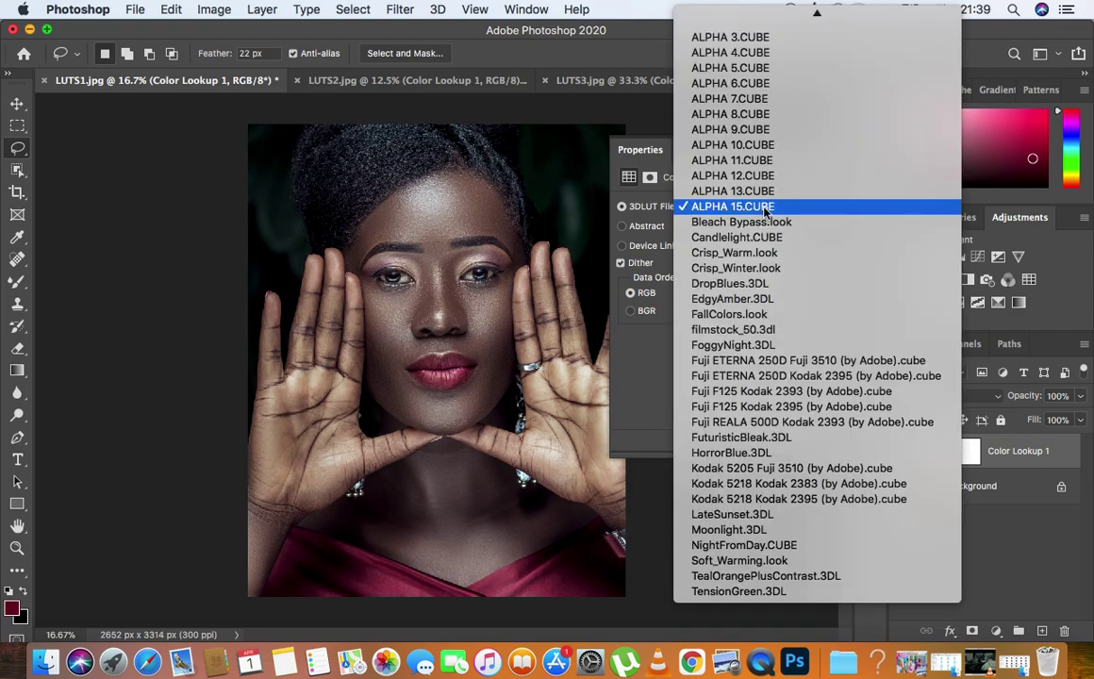
pyautogui.click(728, 69)
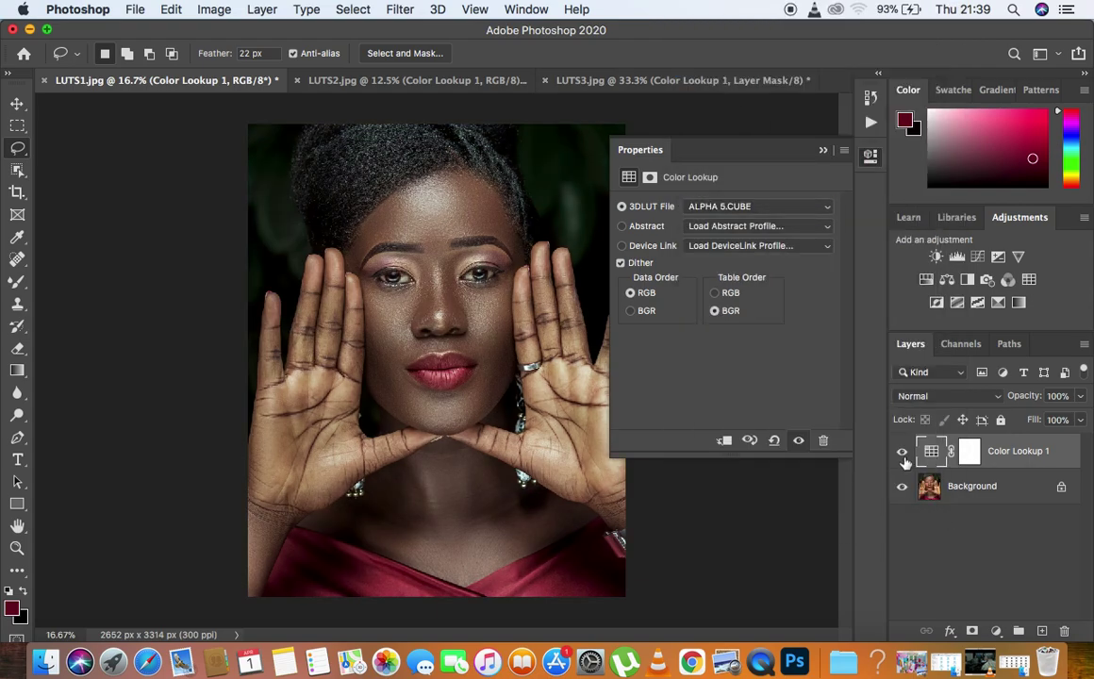
pyautogui.click(900, 453)
pyautogui.click(900, 453)
pyautogui.click(901, 452)
pyautogui.click(900, 453)
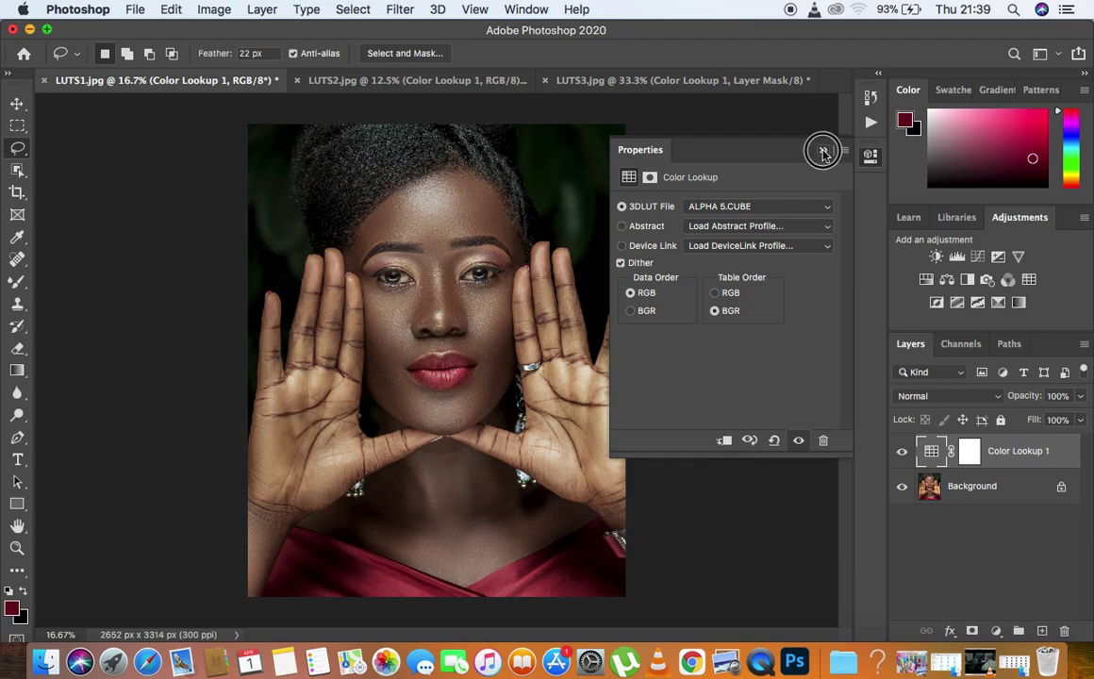
pyautogui.click(822, 149)
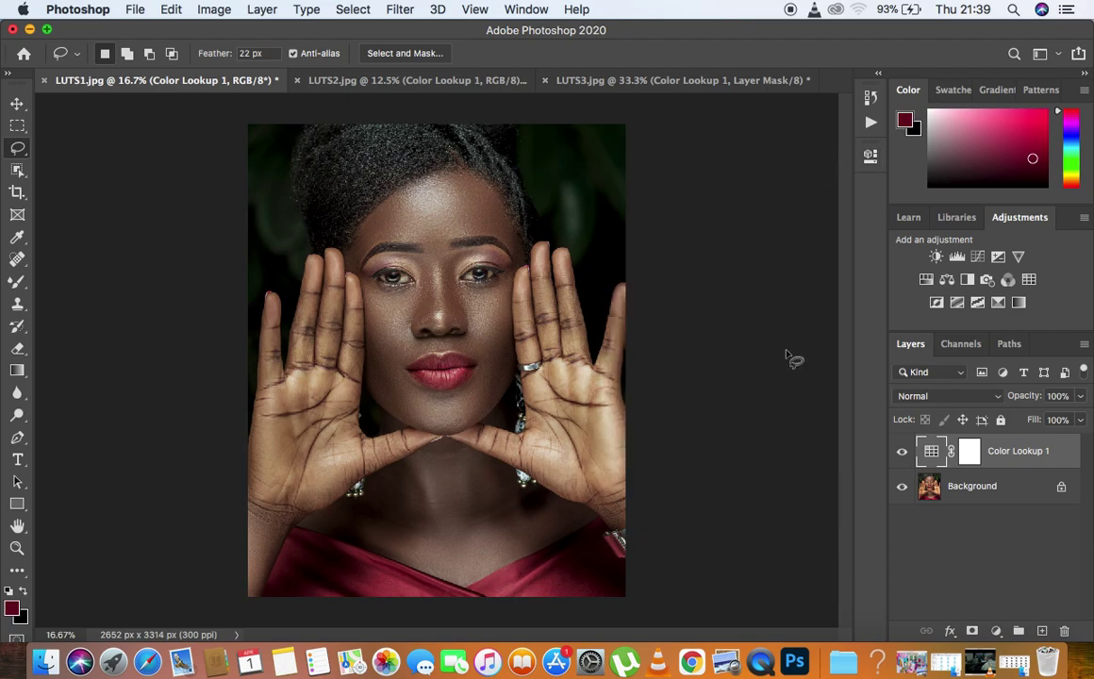